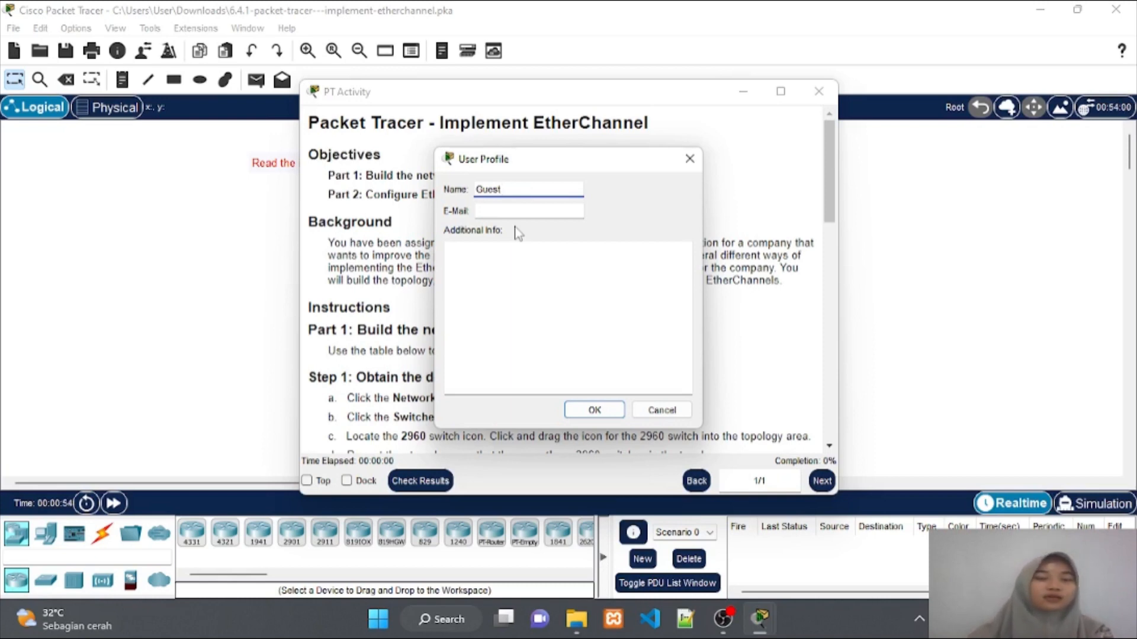
Replace Guest with the student's name, enter their e-mail, start the activity and dock its instructions
double_click(492, 191)
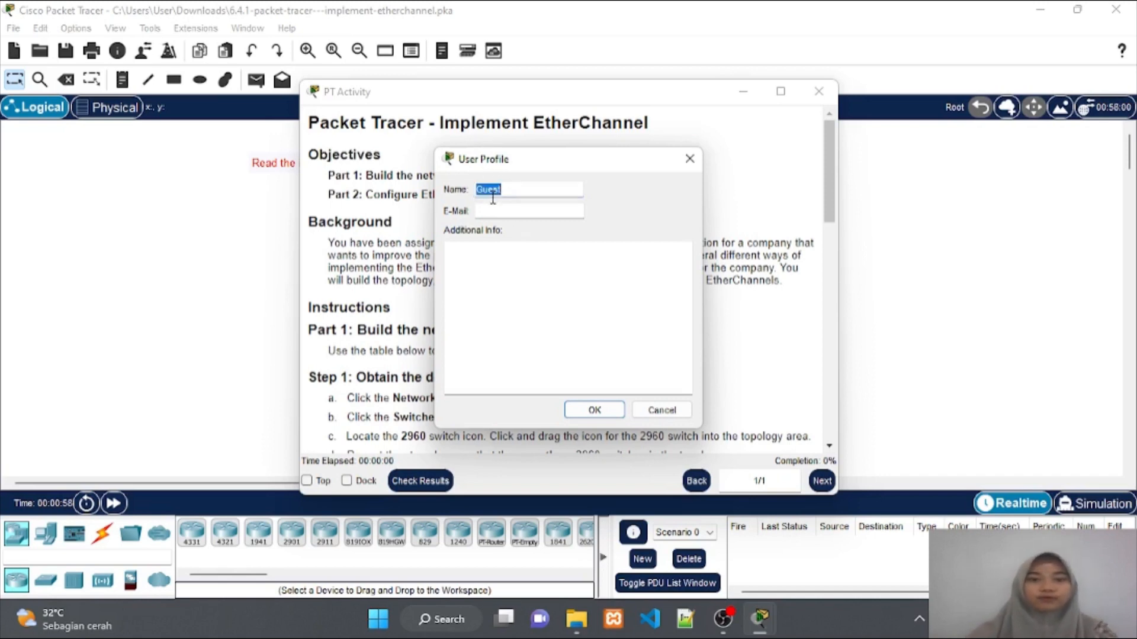
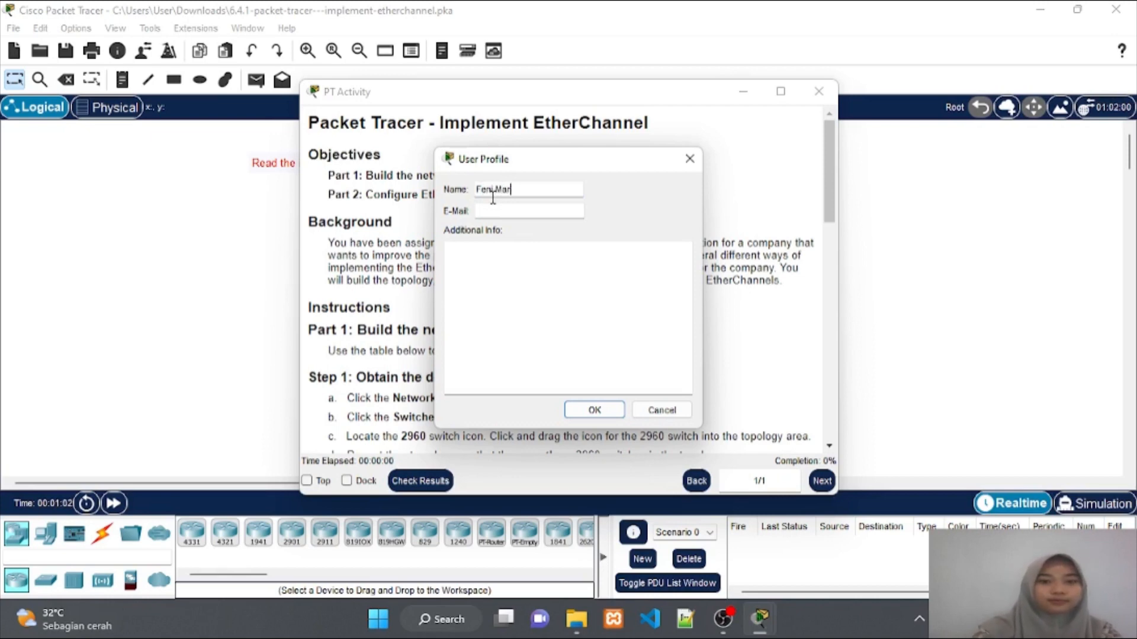
left_click(493, 210)
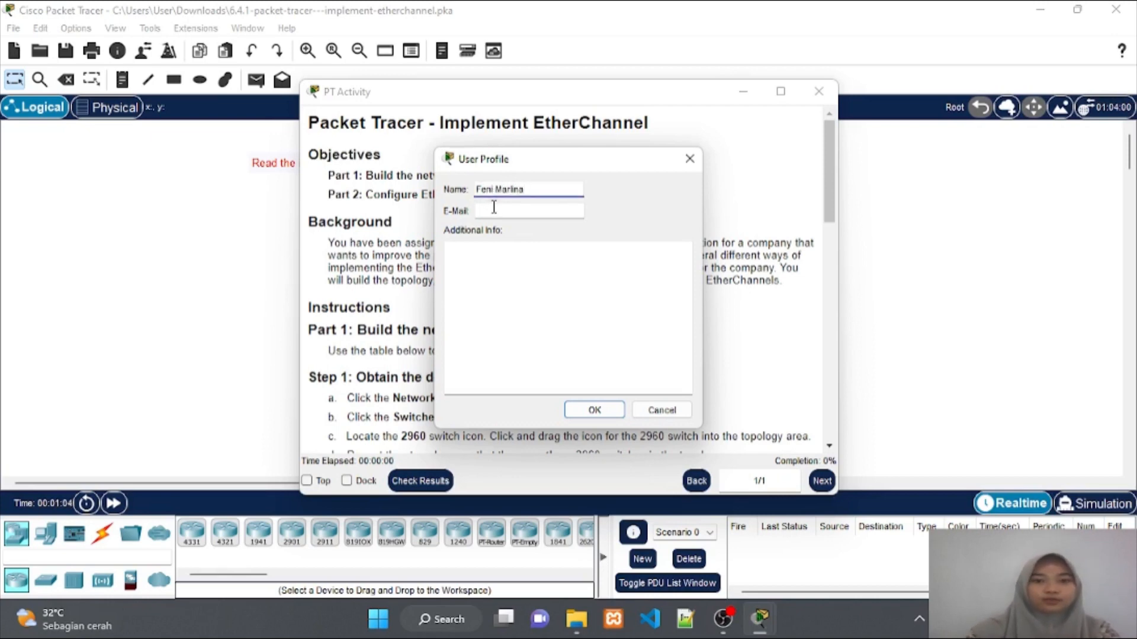
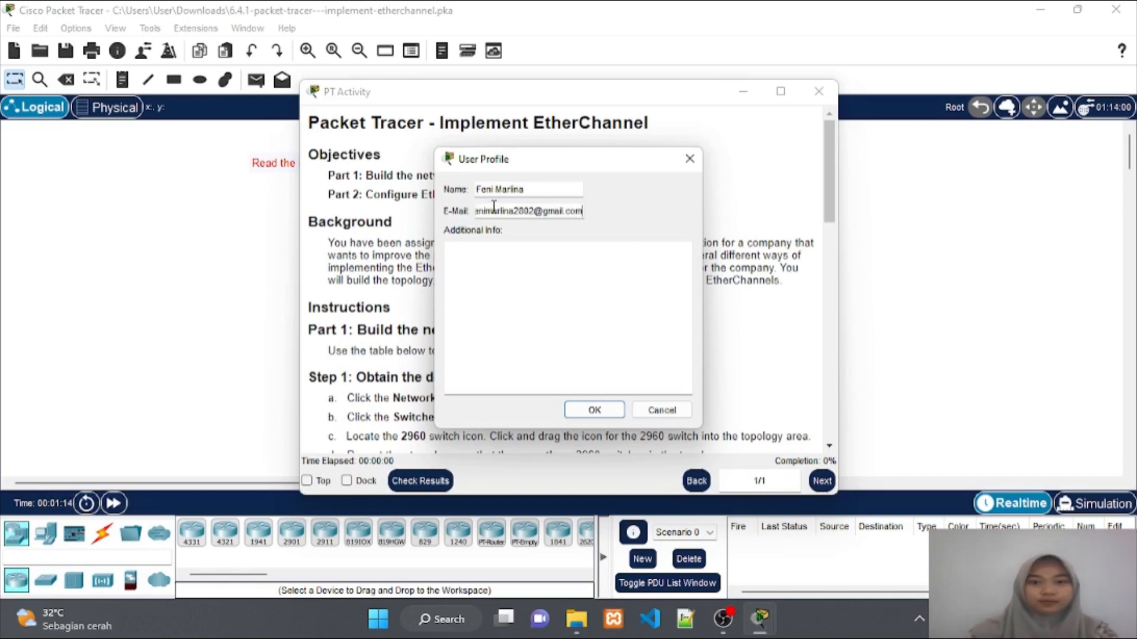
key("Return")
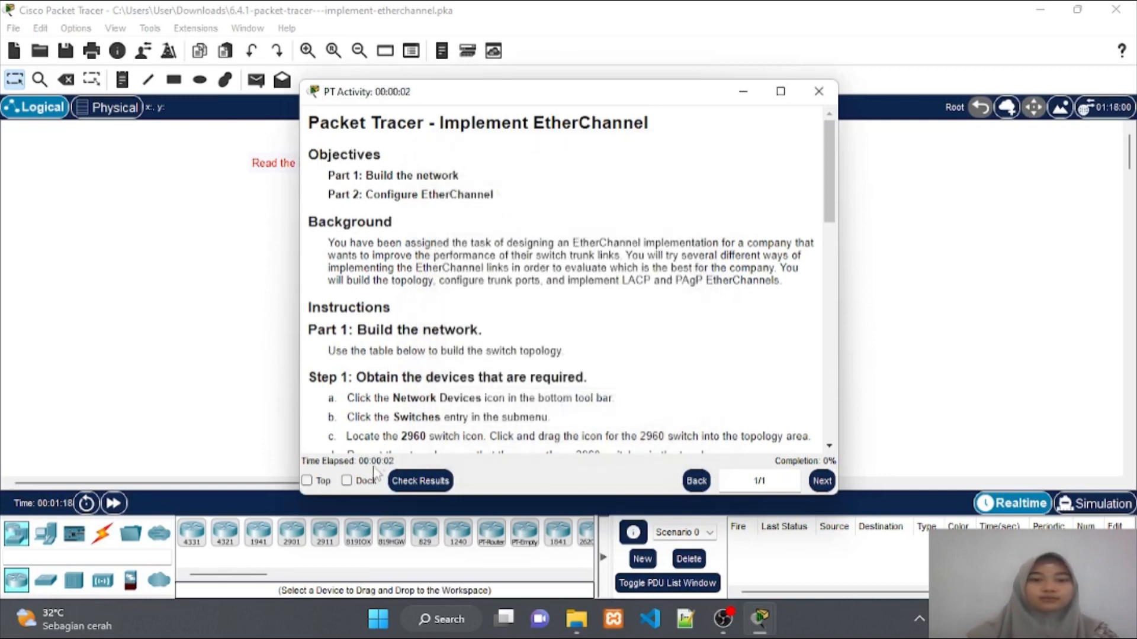
left_click(365, 481)
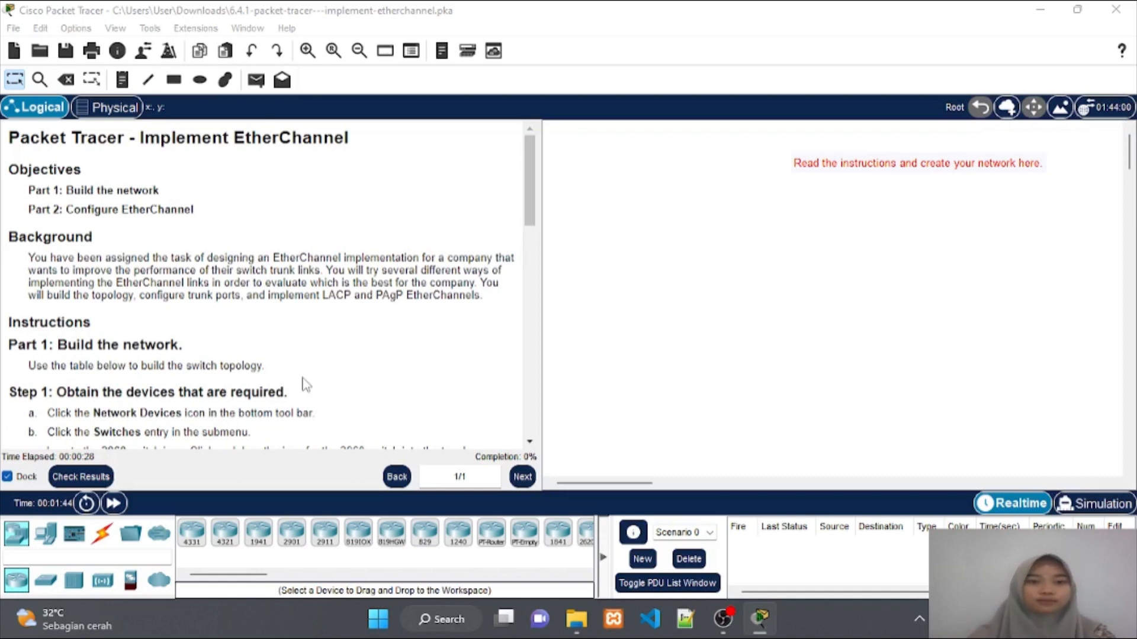
scroll(321, 379, "down", 3)
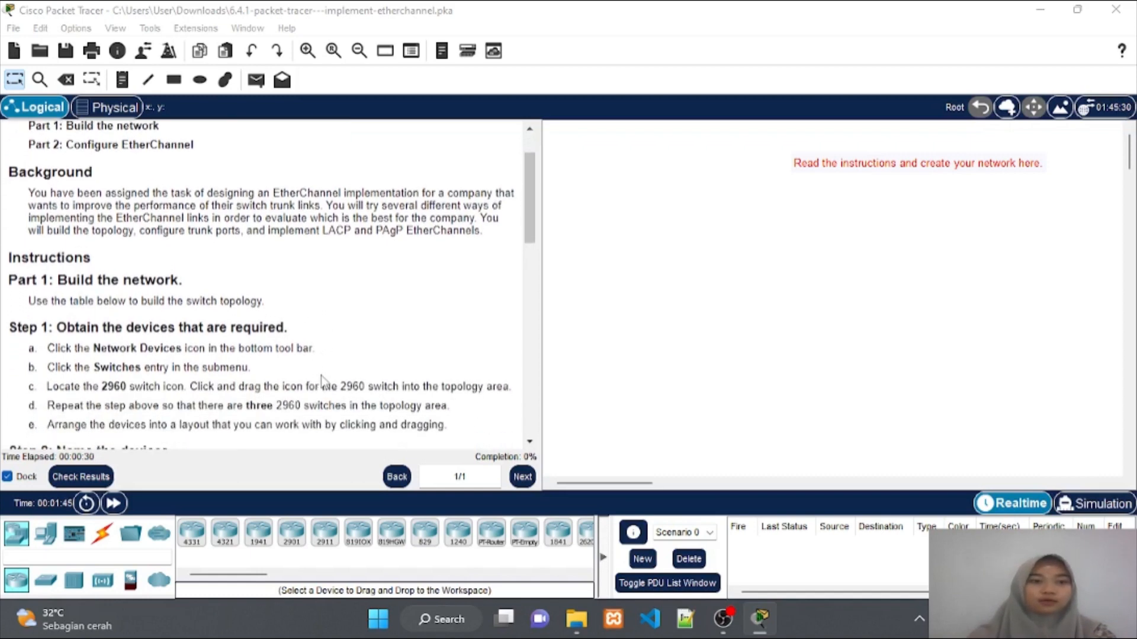
scroll(321, 375, "down", 1)
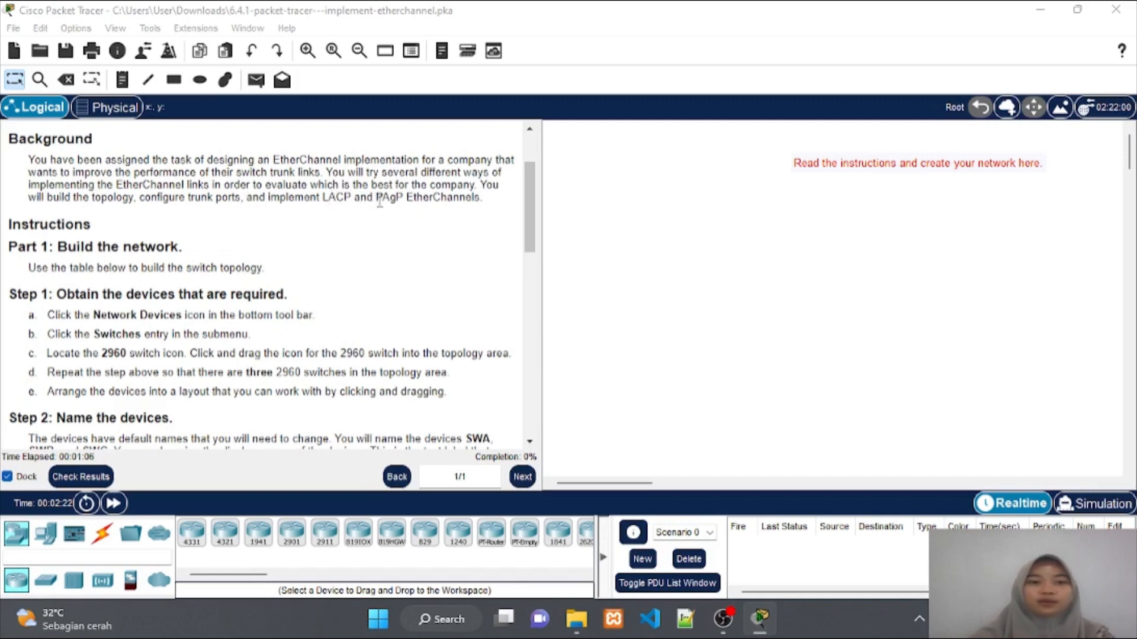
scroll(388, 309, "down", 3)
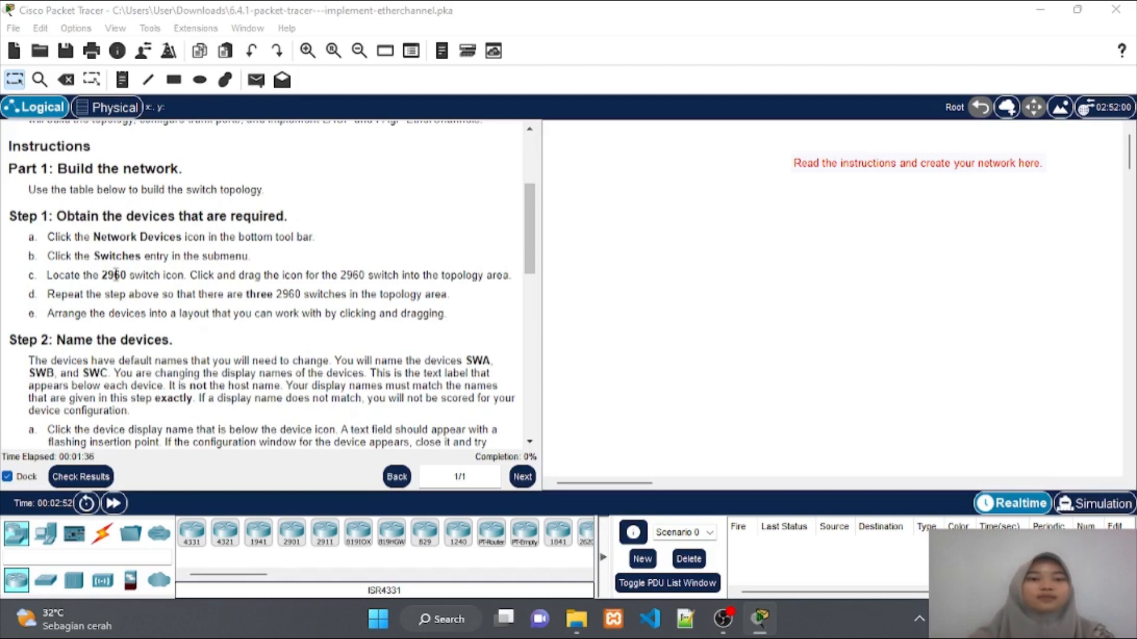
scroll(115, 275, "down", 3)
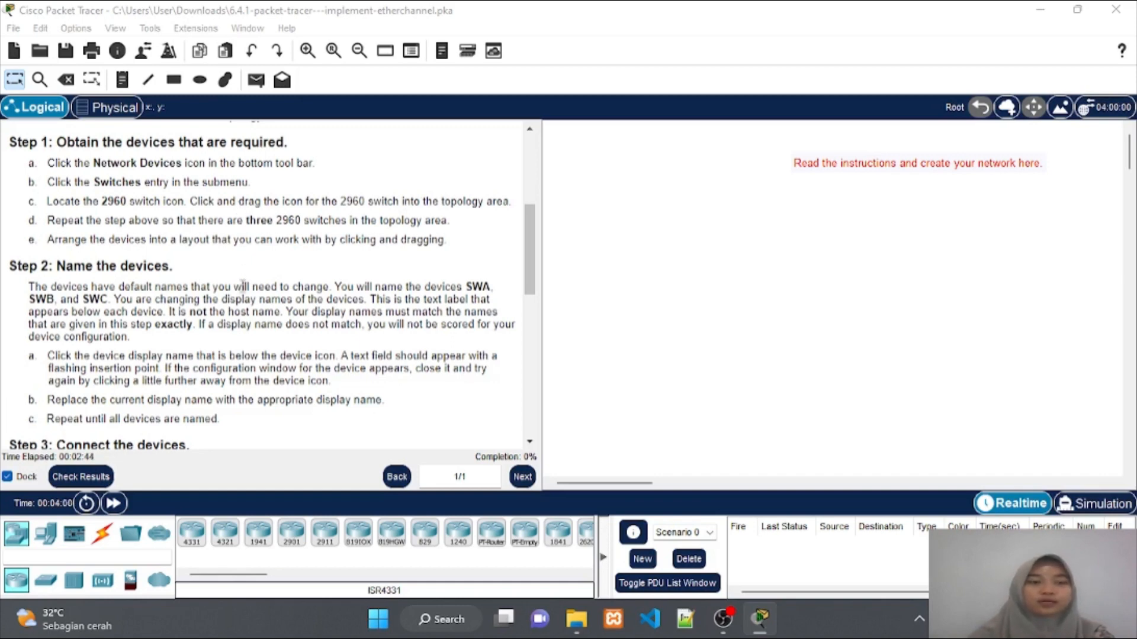
scroll(241, 290, "down", 2)
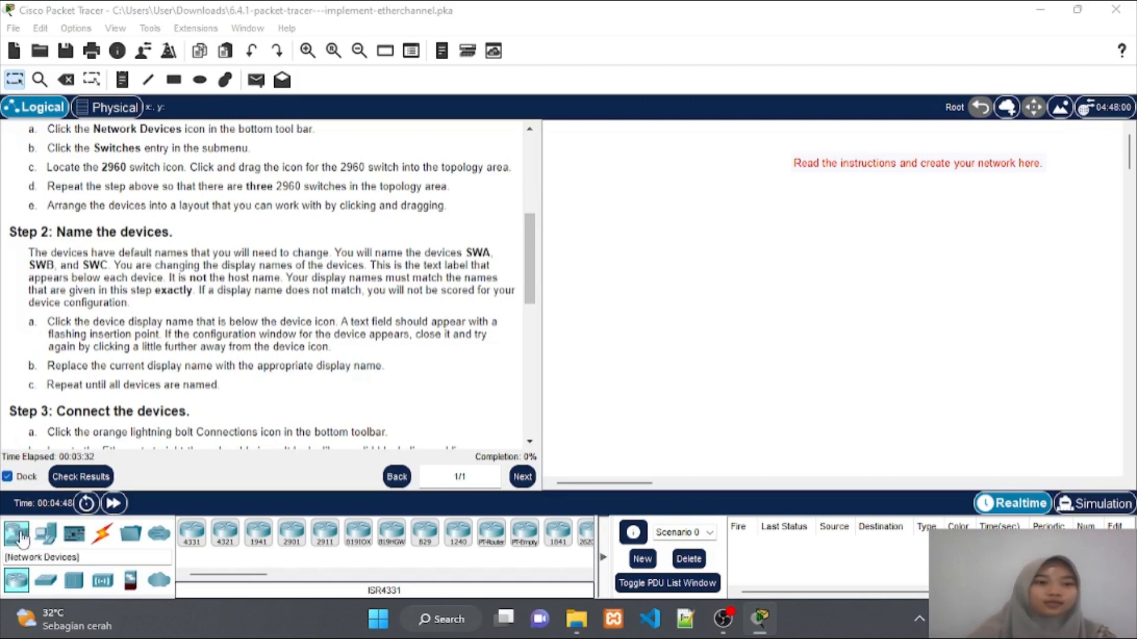
Place three 2960 switches at the top, lower left and lower right of the workspace
left_click(46, 582)
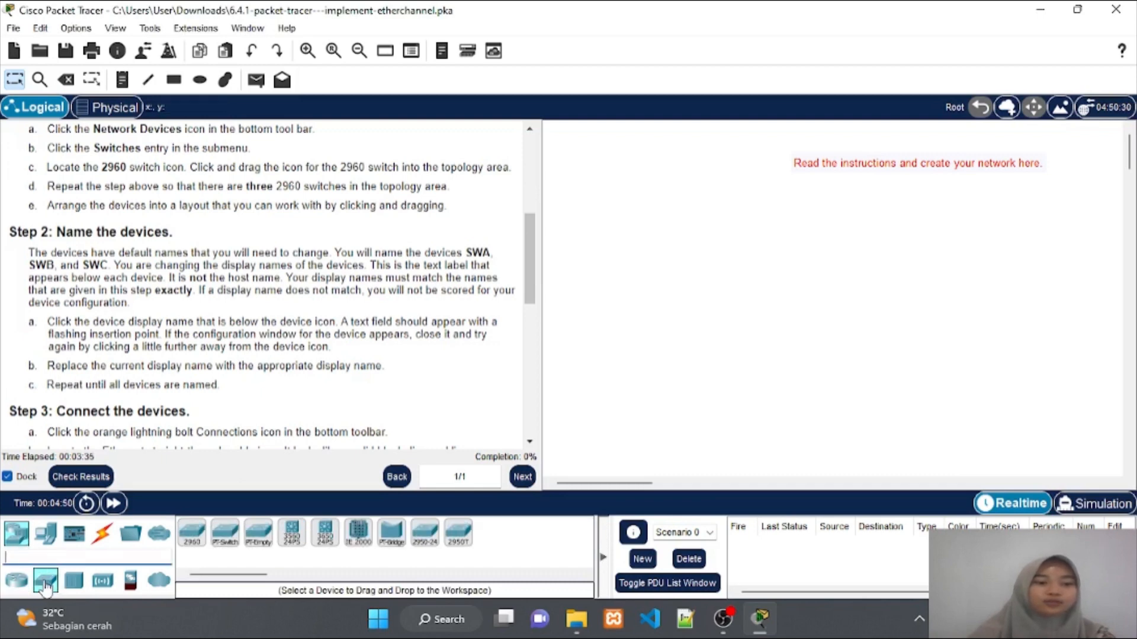
left_click(197, 533)
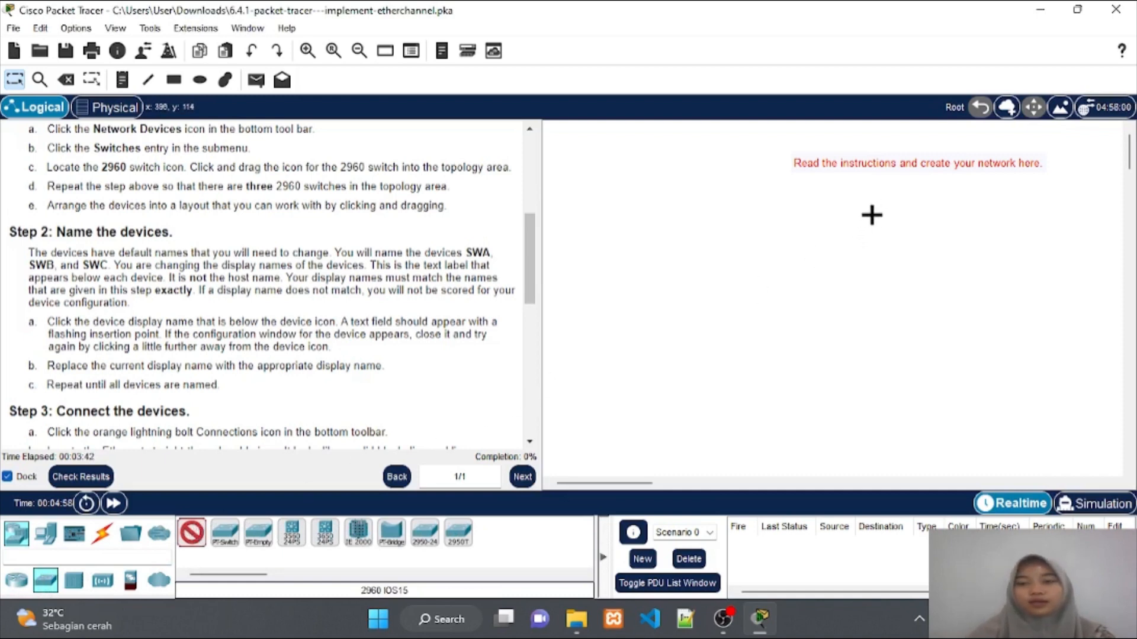
left_click(872, 215)
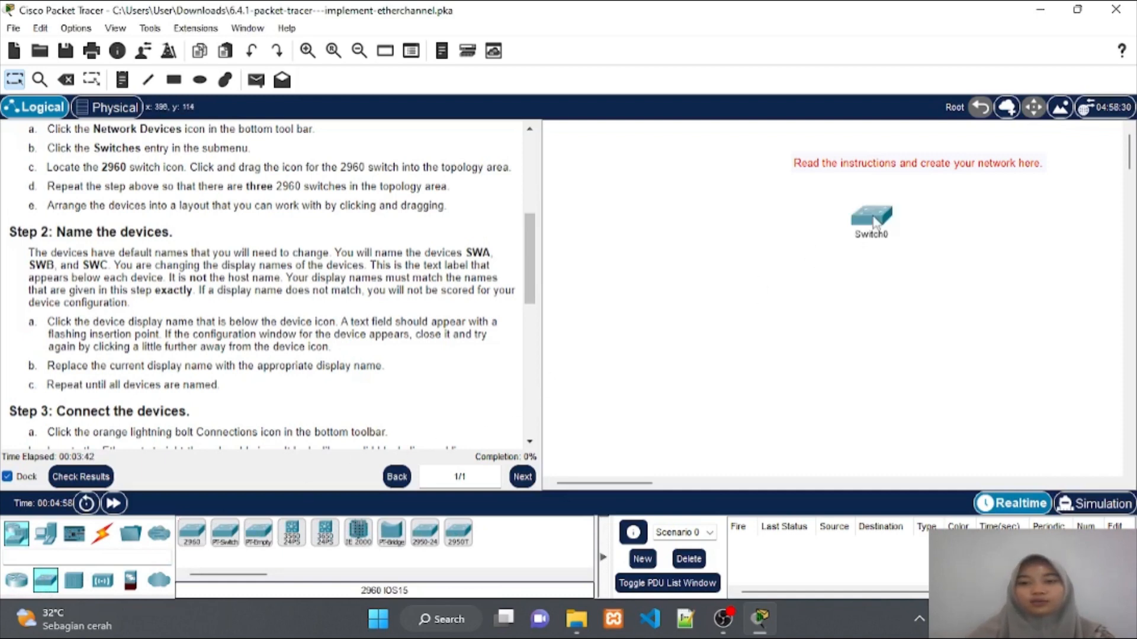
left_click(191, 534)
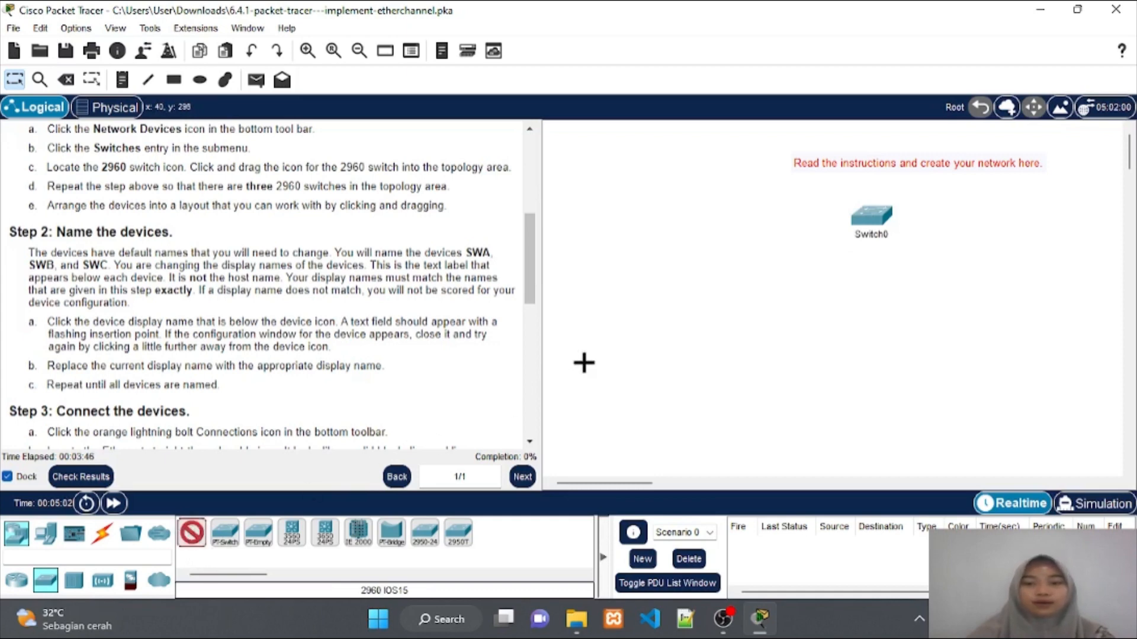
left_click(732, 341)
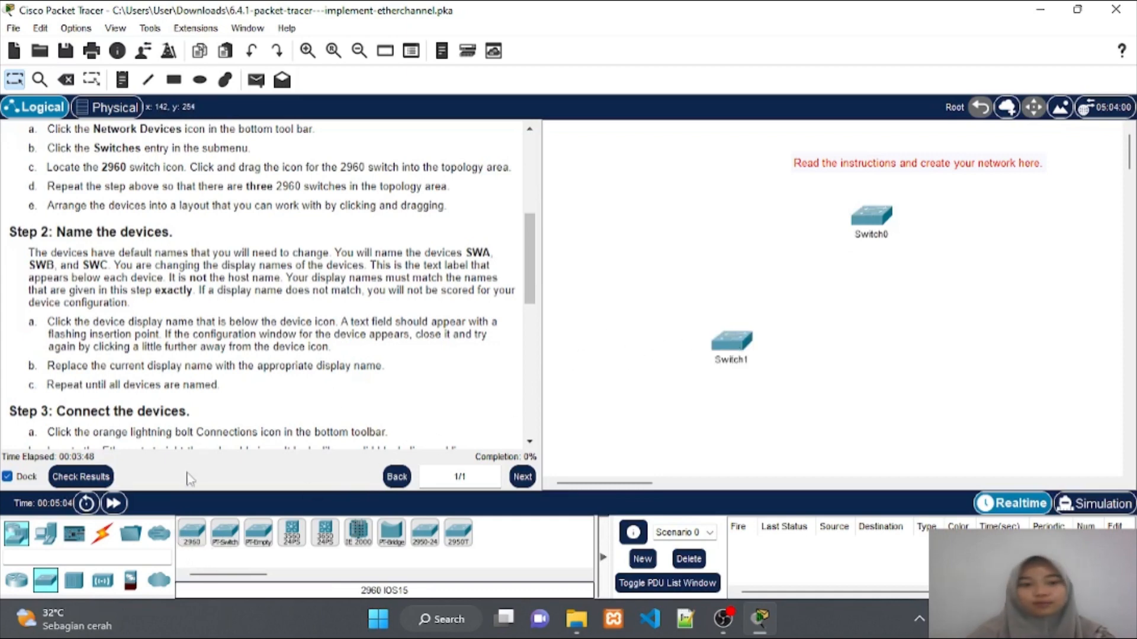
left_click(191, 534)
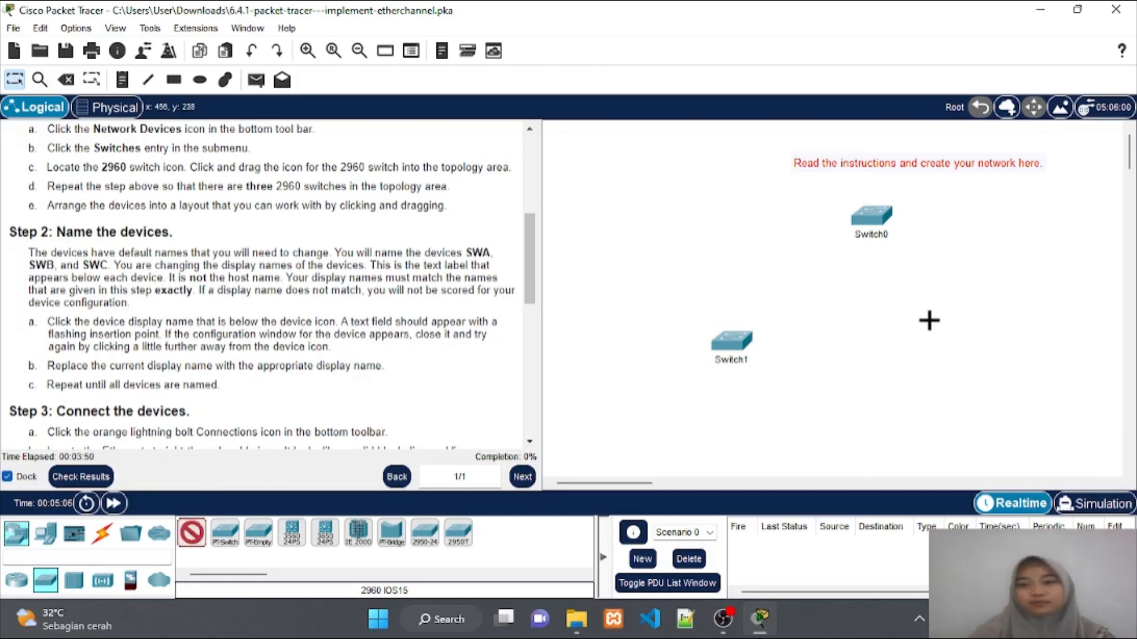
left_click(955, 331)
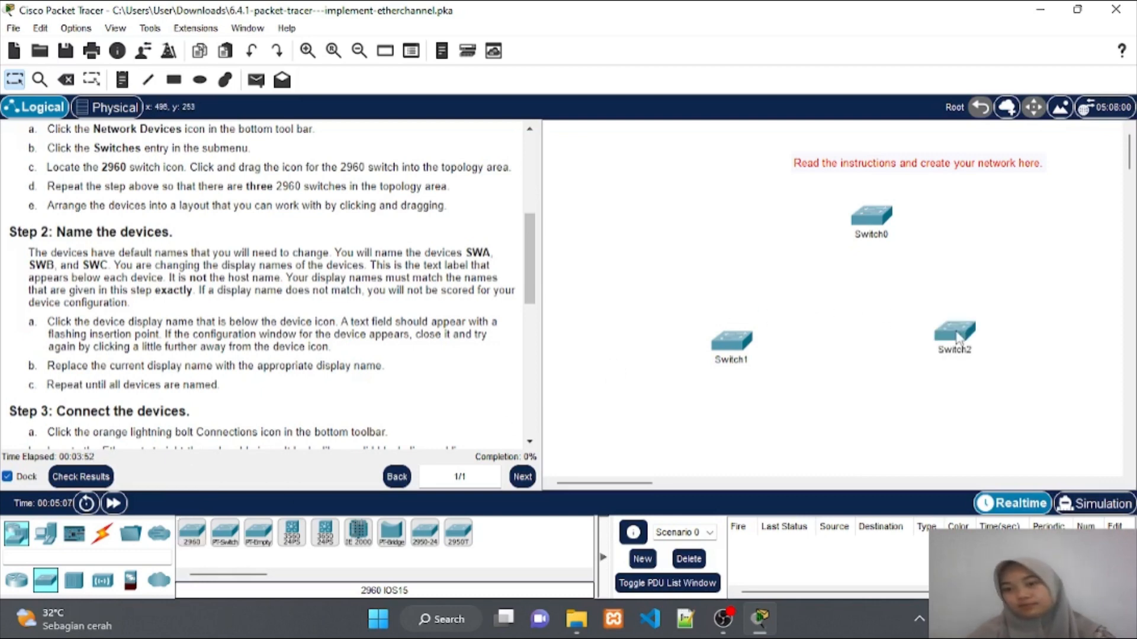
Nudge Switch2 and Switch0 slightly to tidy the triangle layout
left_click_drag(957, 338, 972, 344)
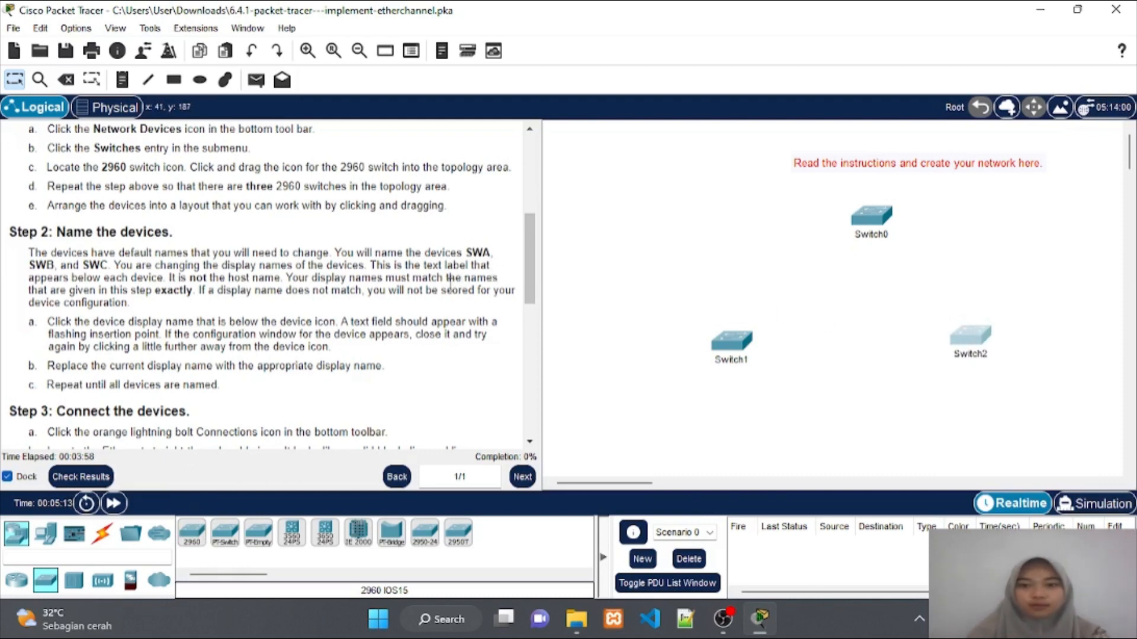
scroll(450, 283, "down", 3)
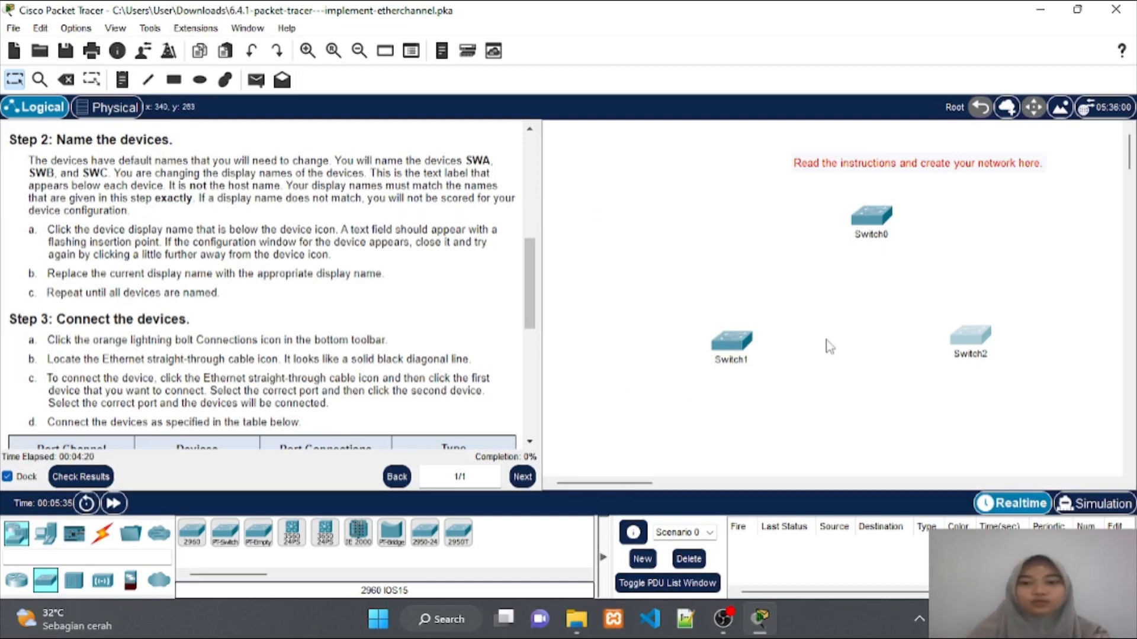
left_click_drag(879, 218, 865, 220)
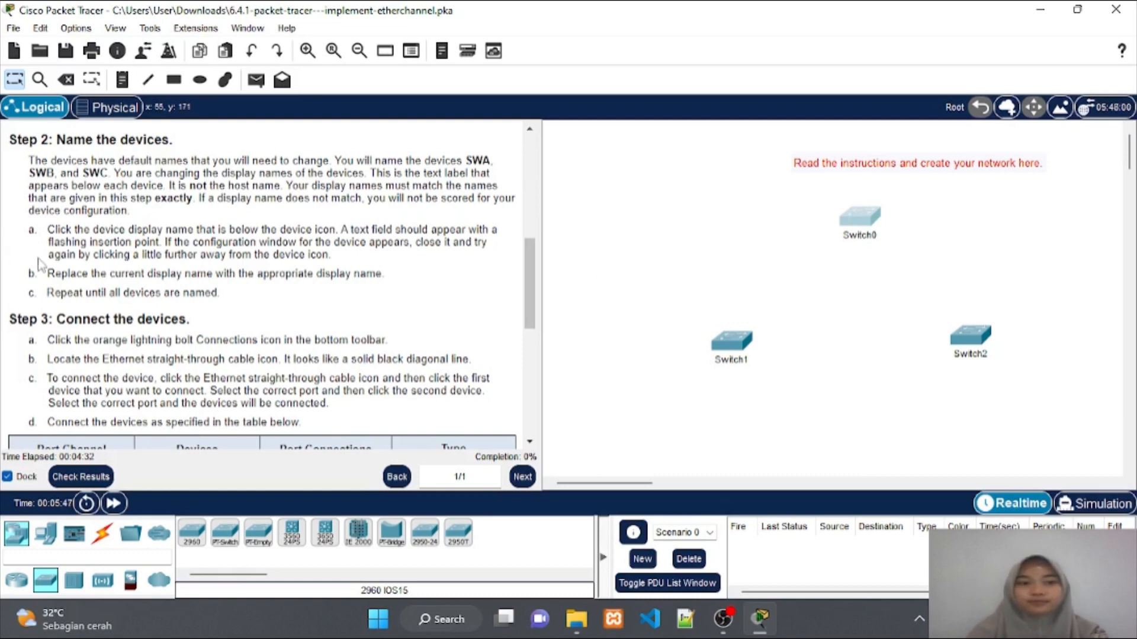
Relabel Switch0 as SWA and Switch1 as SWB, and type SWC over Switch2's label
scroll(105, 274, "down", 1)
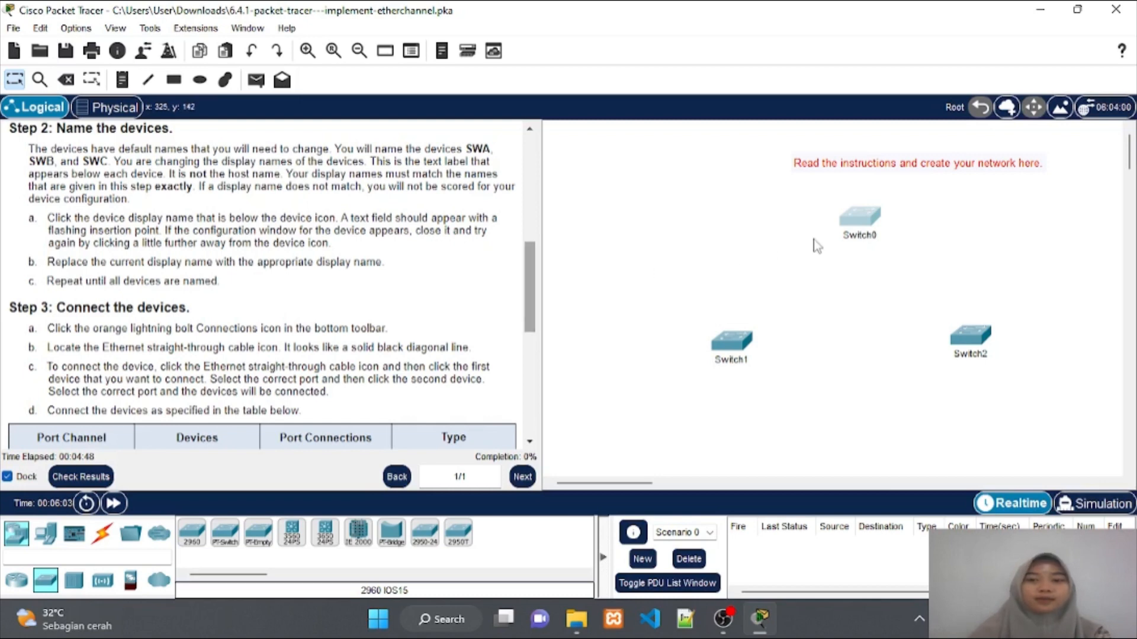
left_click(858, 244)
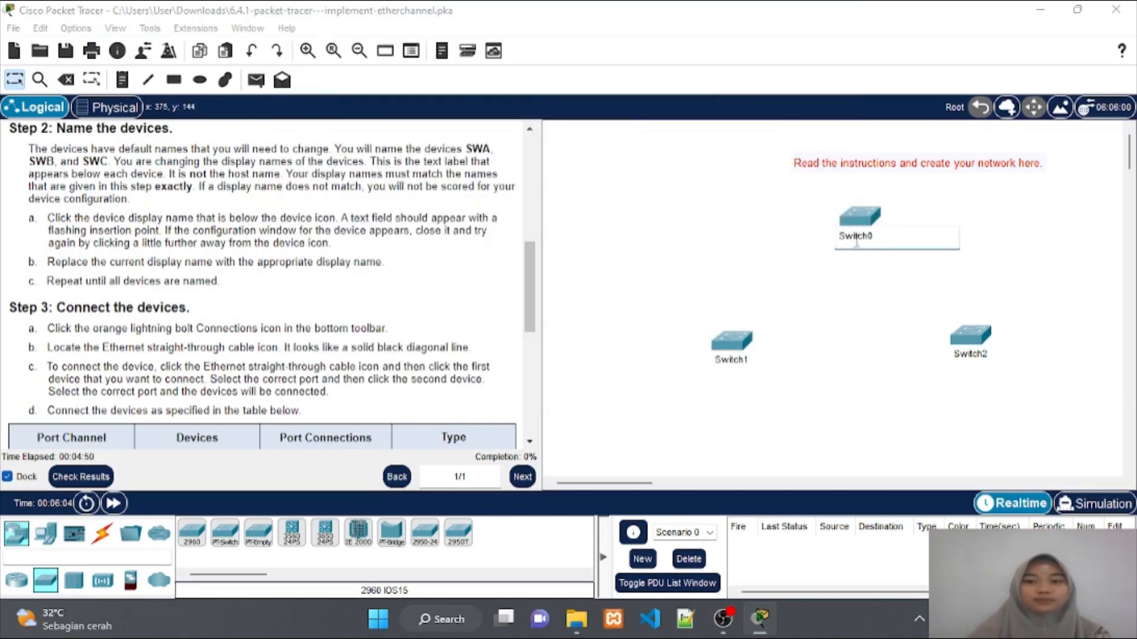
type("SWA")
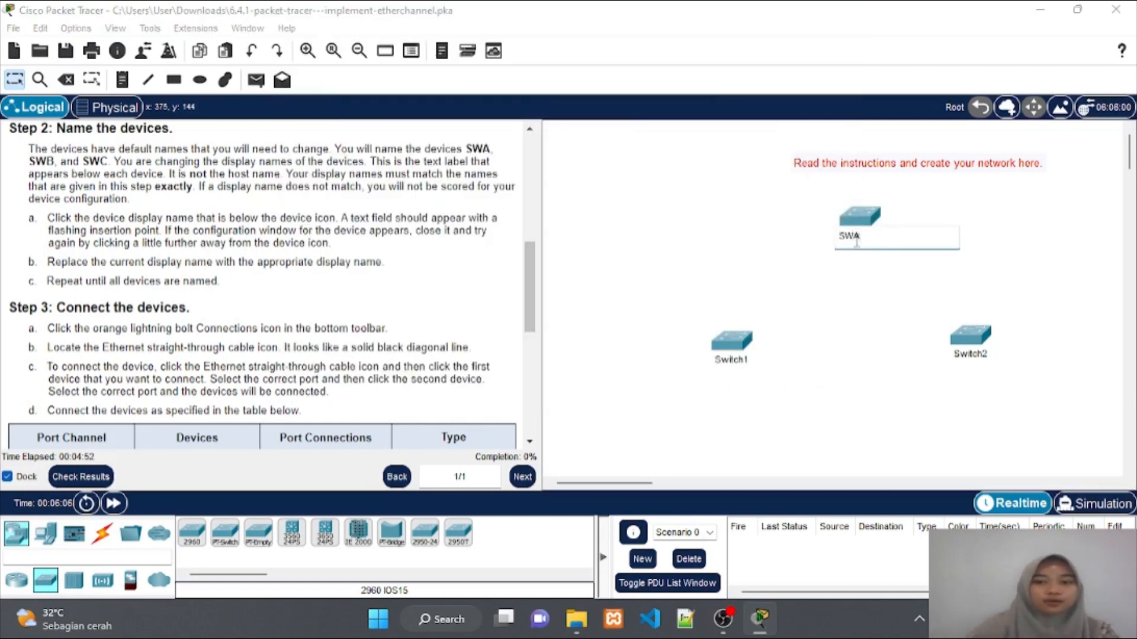
left_click(731, 360)
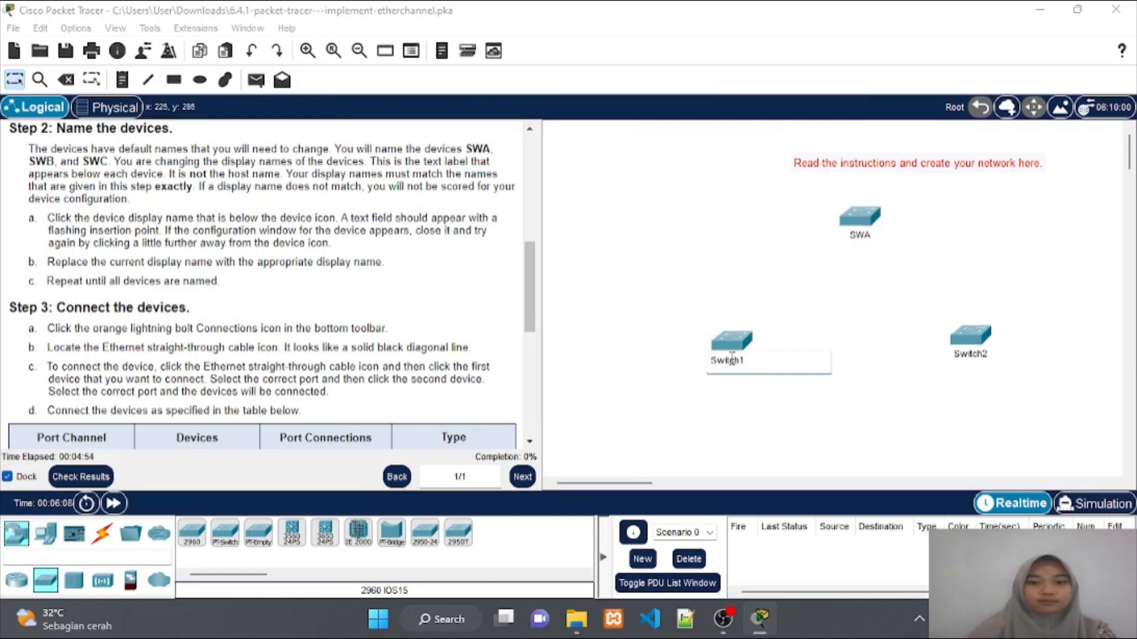
type("SWB")
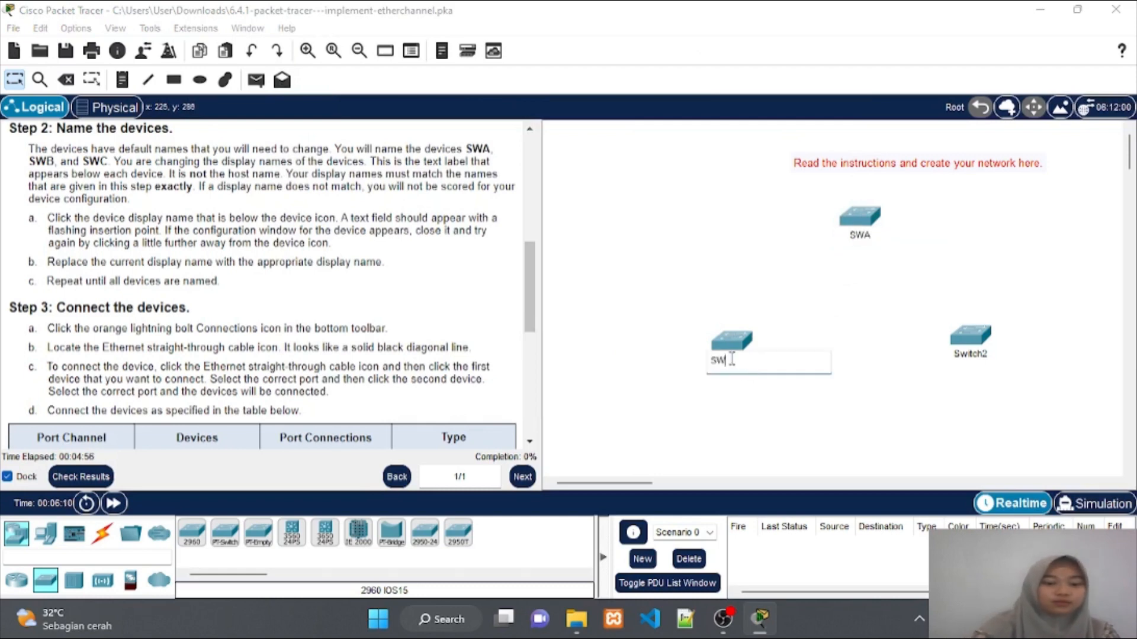
left_click(972, 355)
double_click(973, 356)
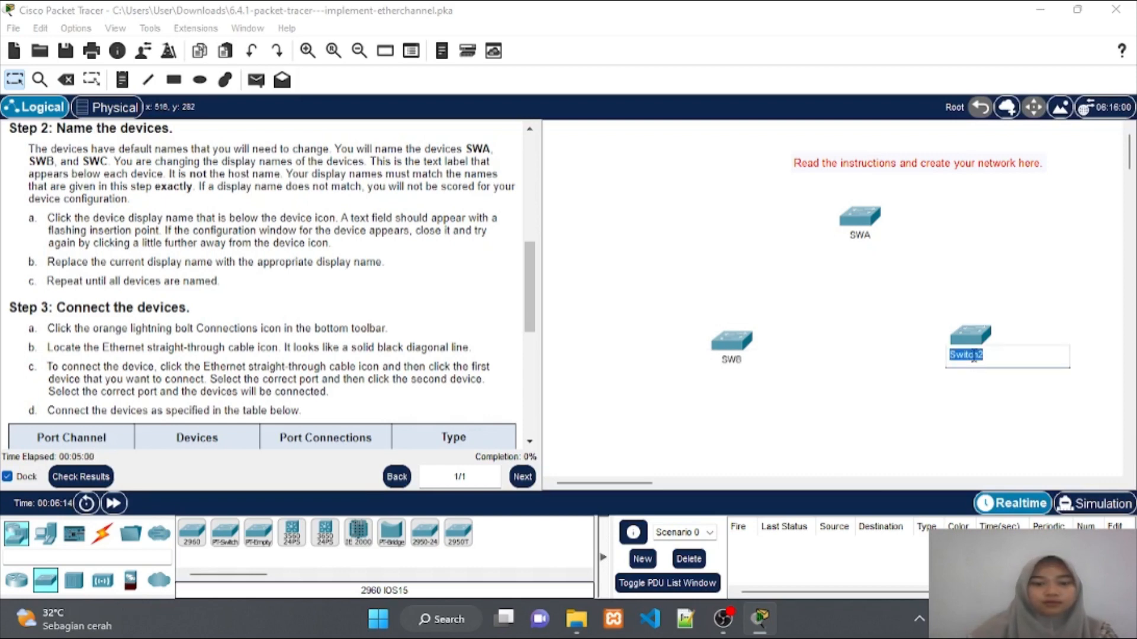
type("SWC")
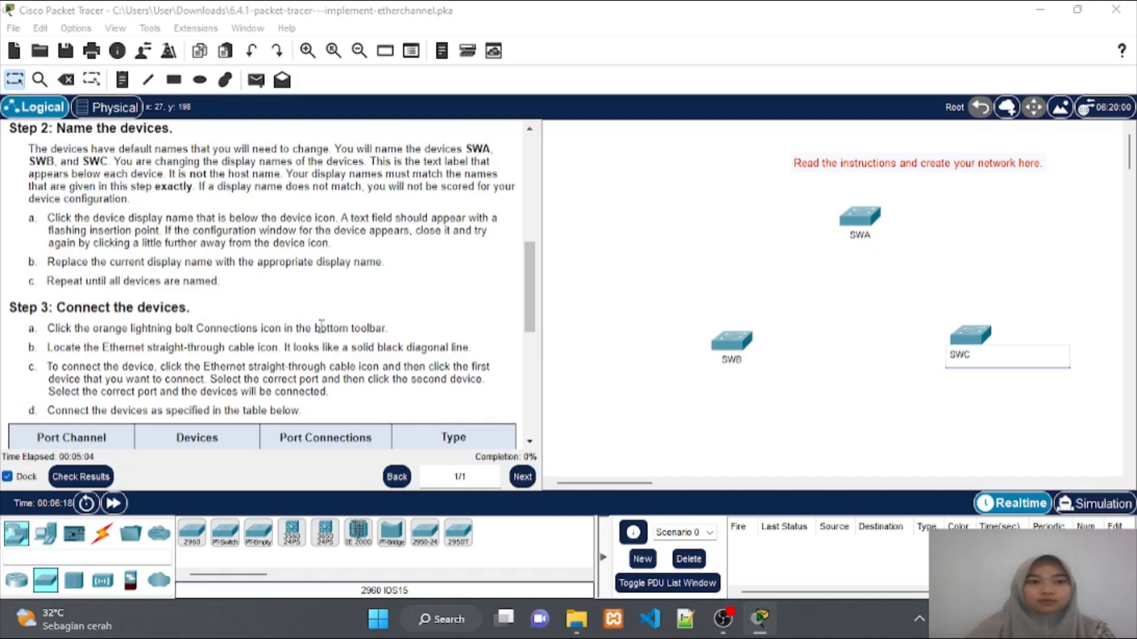
Commit the SWC label and scroll the instructions down to the port-connection table and Part 2
scroll(321, 325, "down", 1)
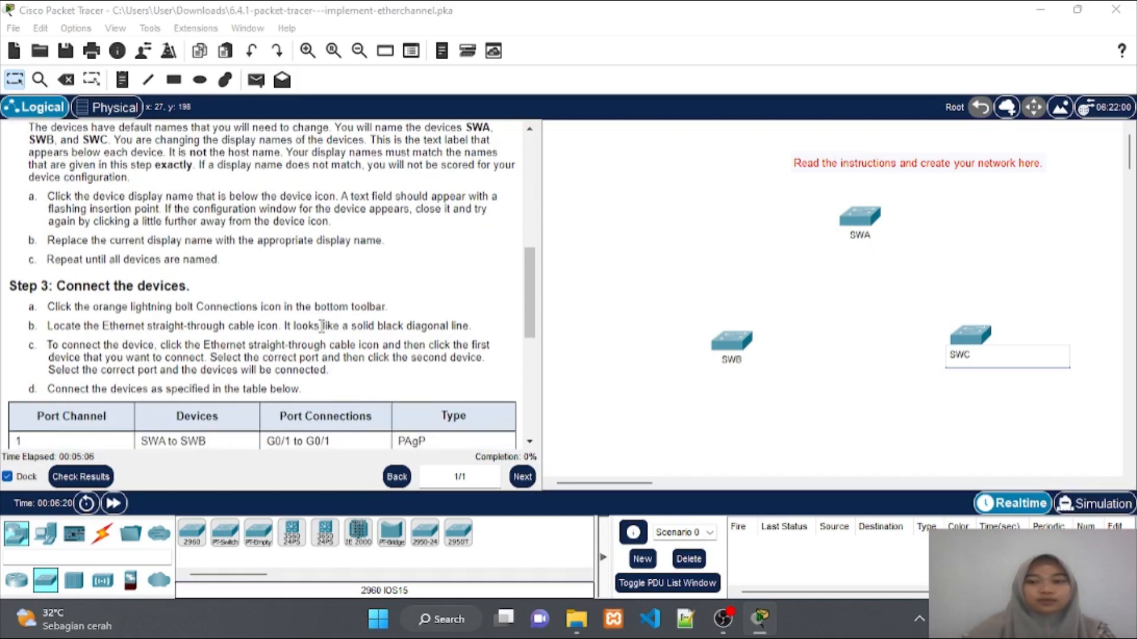
key("Return")
scroll(307, 329, "down", 6)
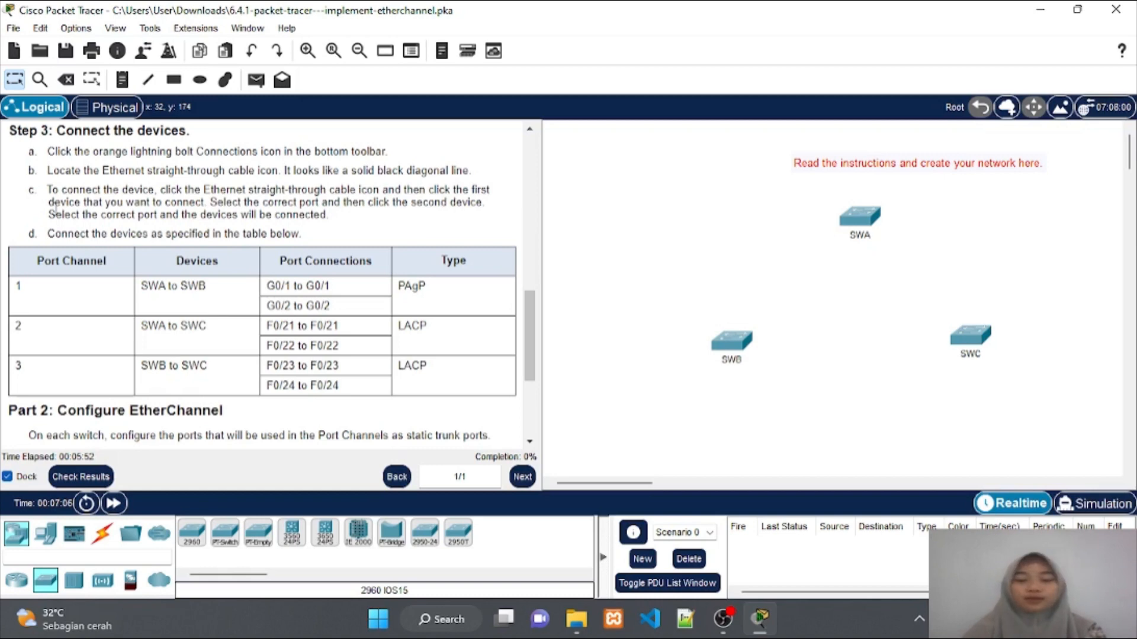
scroll(184, 321, "down", 2)
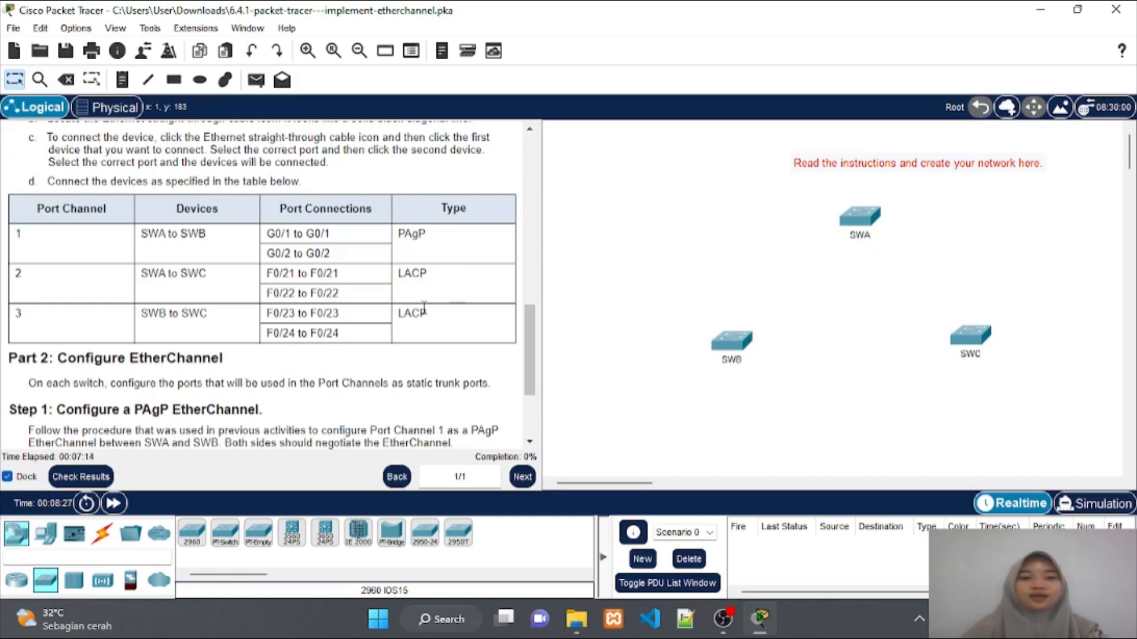
scroll(424, 308, "down", 2)
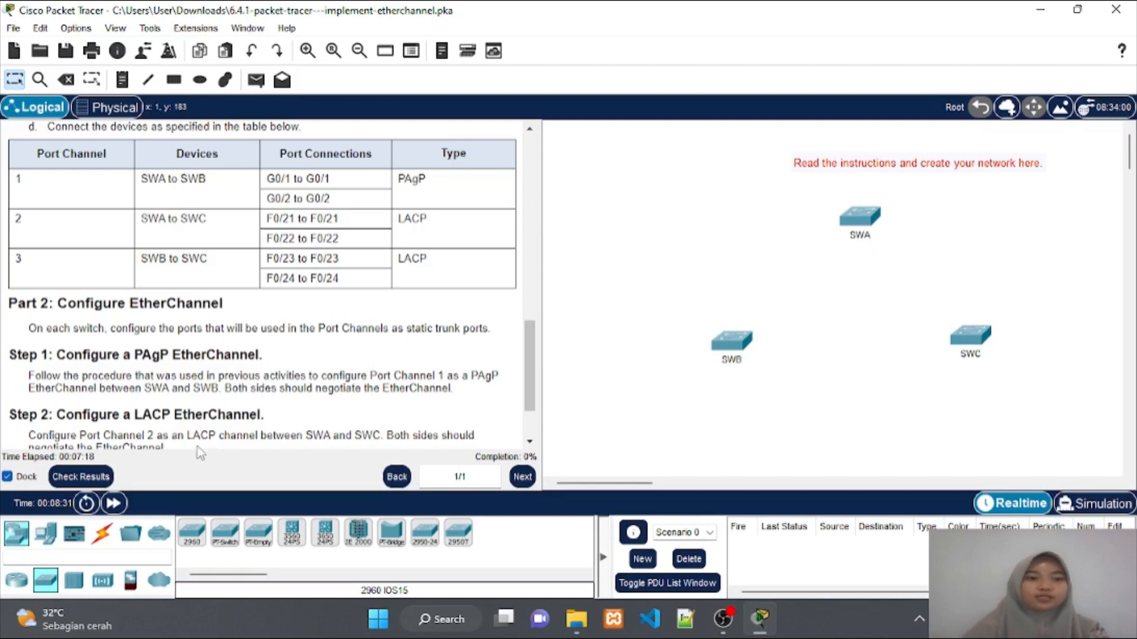
Connect SWA G0/1 to SWB G0/1 with a copper straight-through cable
left_click(100, 536)
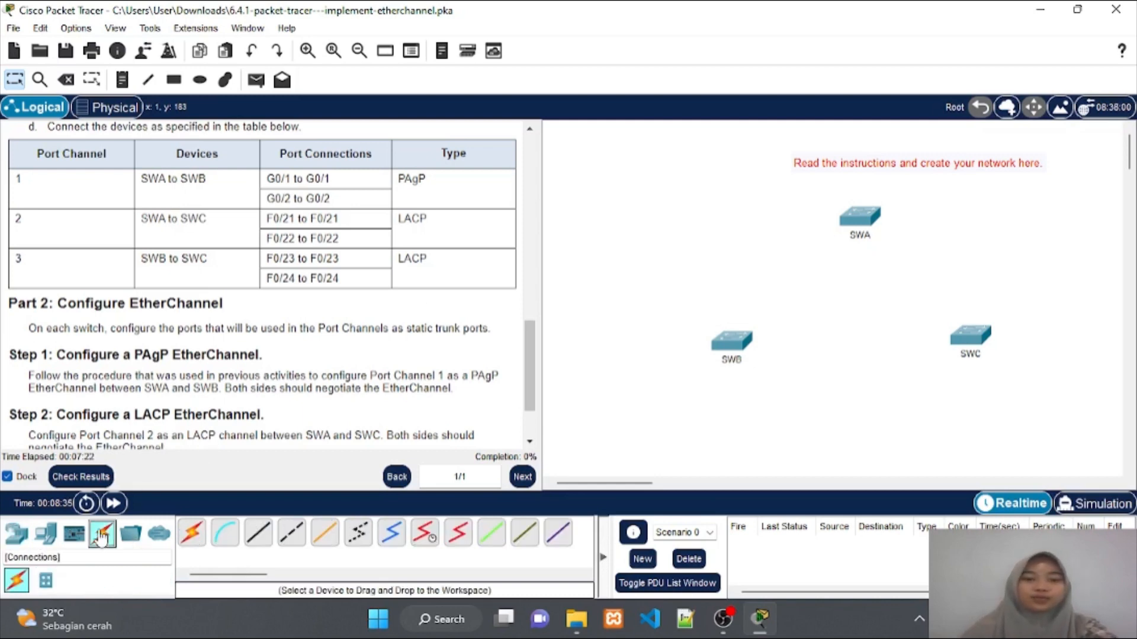
left_click(257, 536)
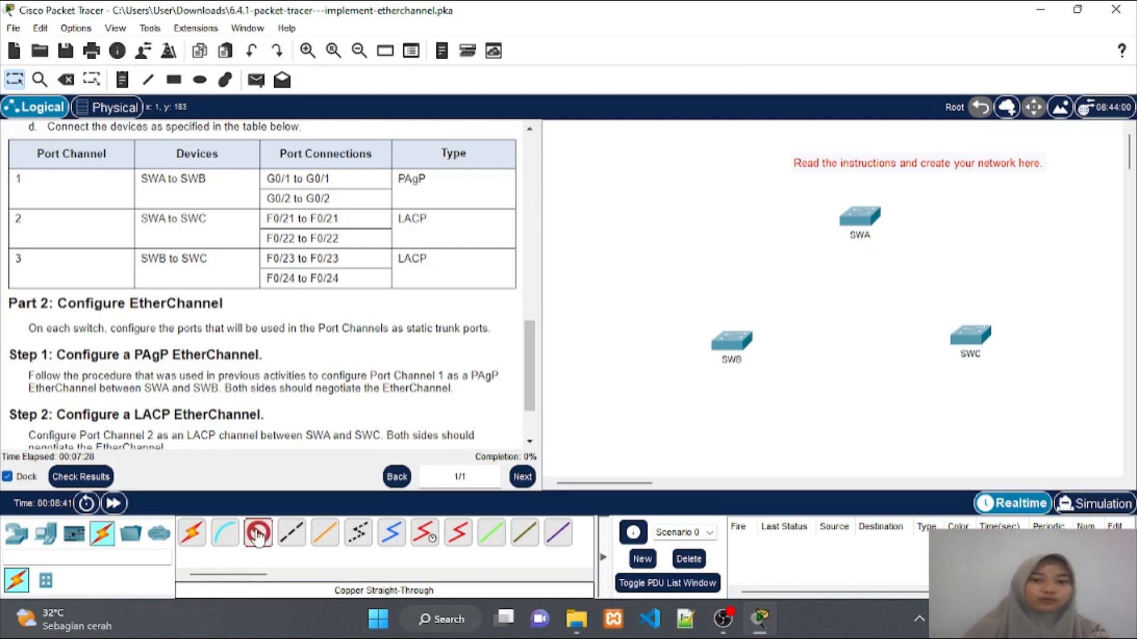
left_click(866, 217)
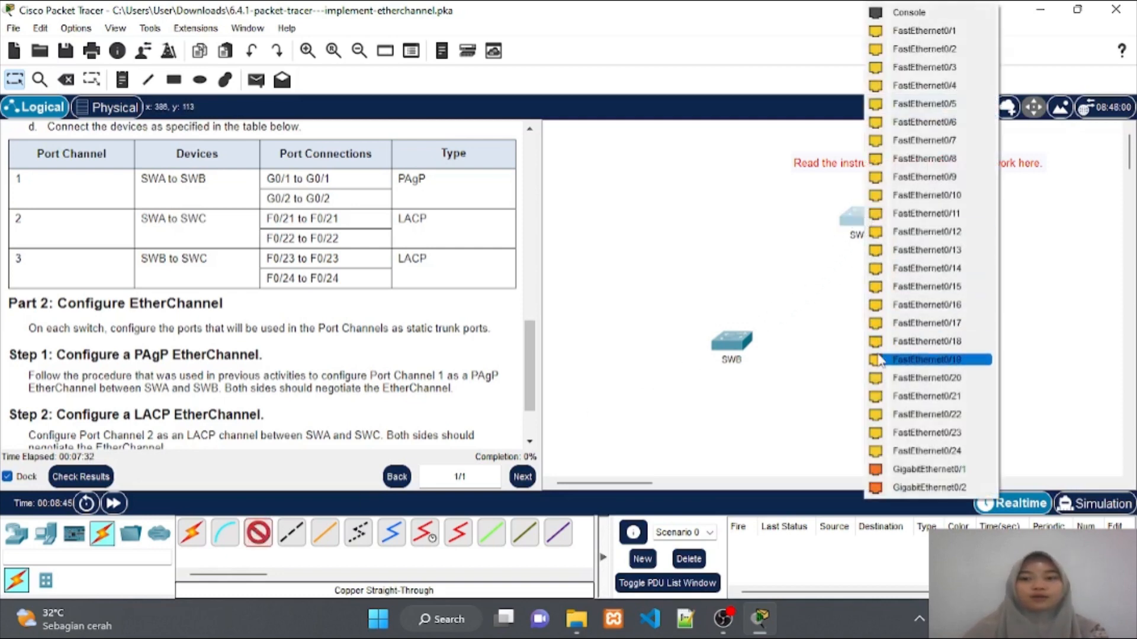
left_click(885, 472)
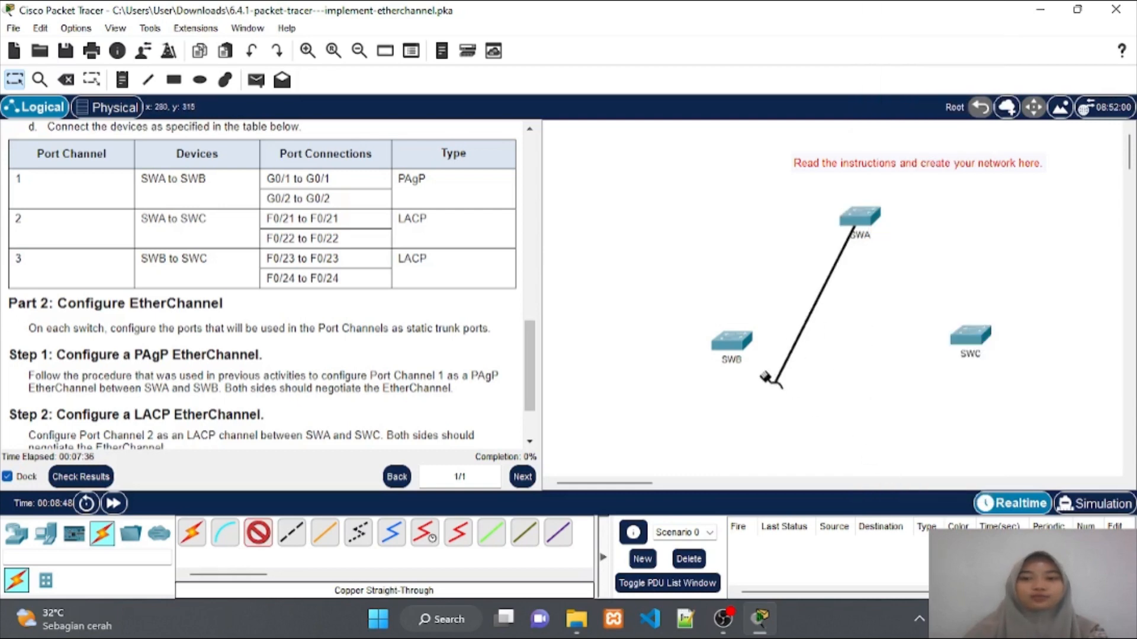
left_click(730, 340)
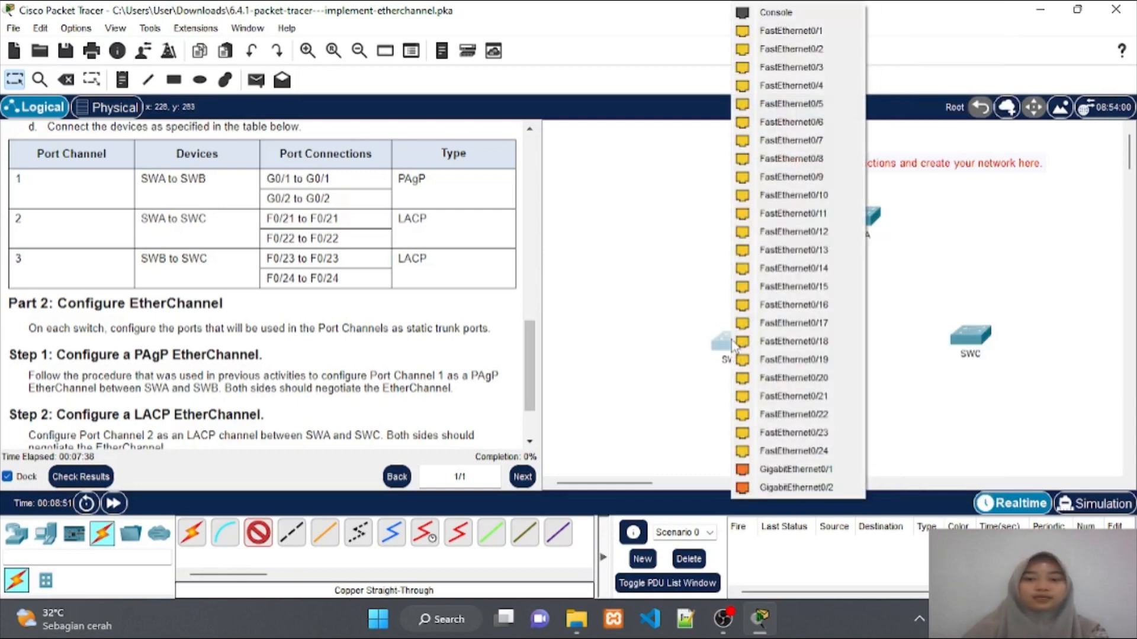
left_click(758, 469)
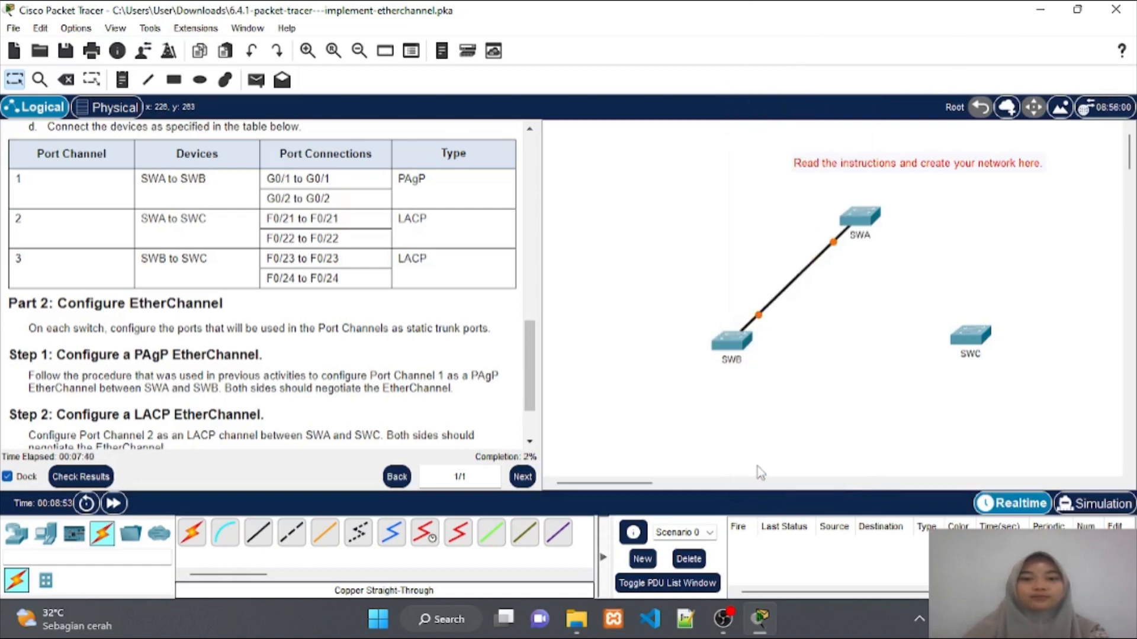
Connect SWA G0/2 to SWB G0/2 and fast-forward time so both links come up
left_click(268, 539)
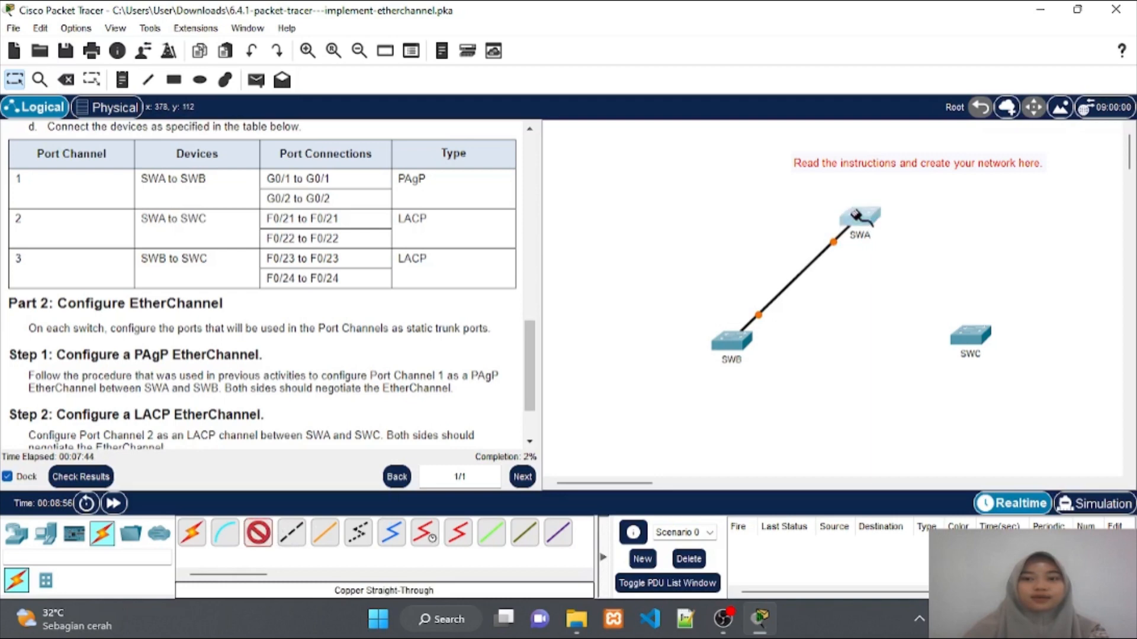
left_click(854, 214)
left_click(894, 469)
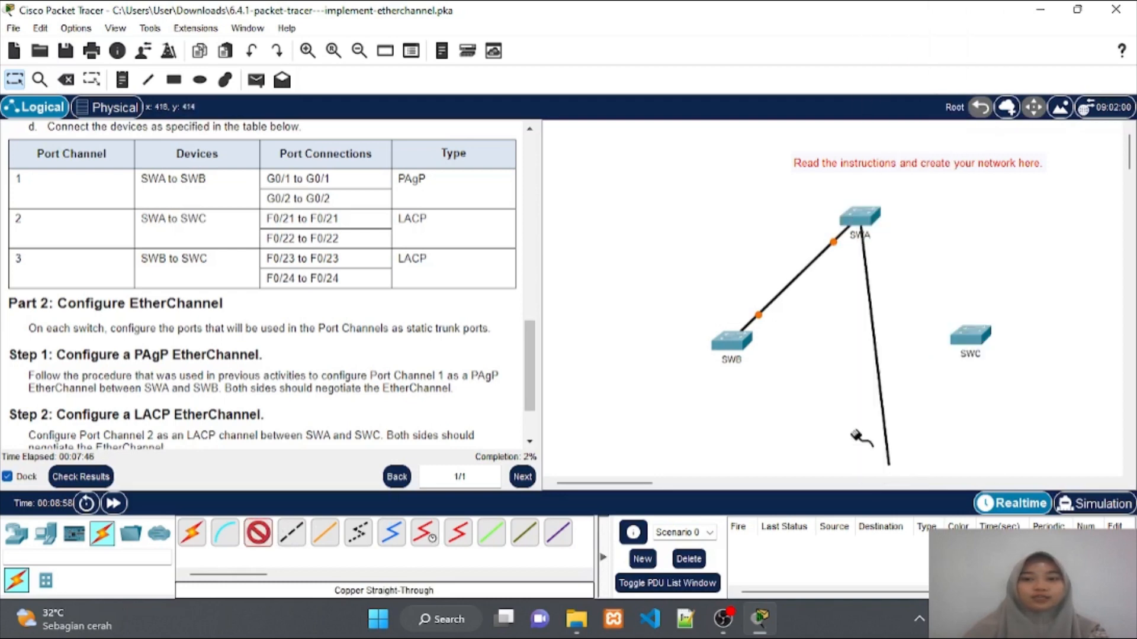
left_click(733, 346)
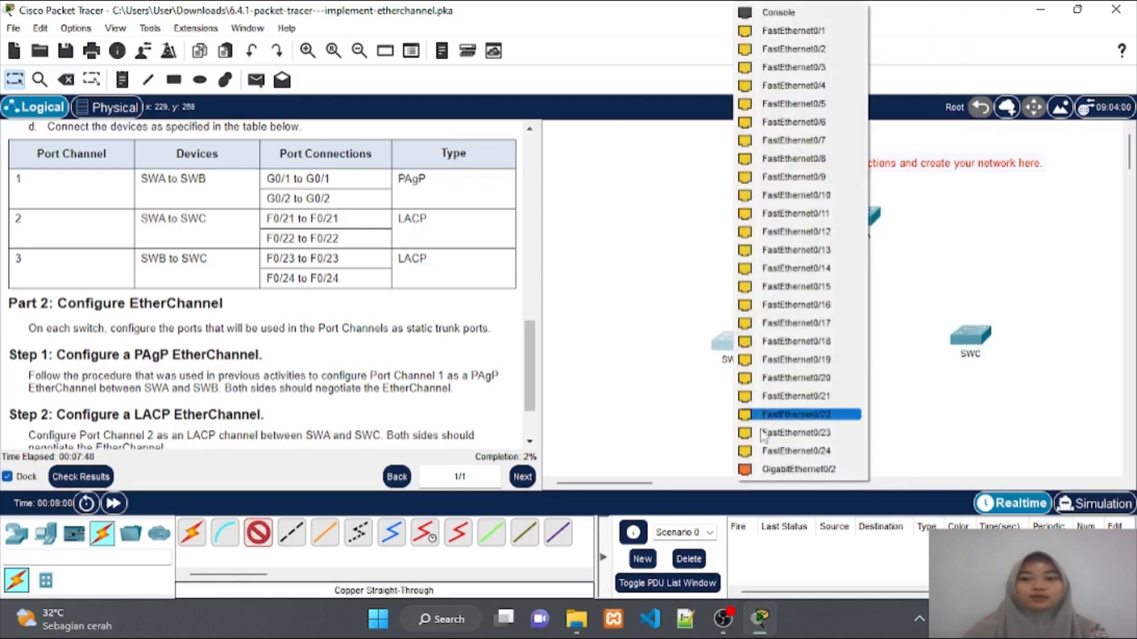
left_click(768, 471)
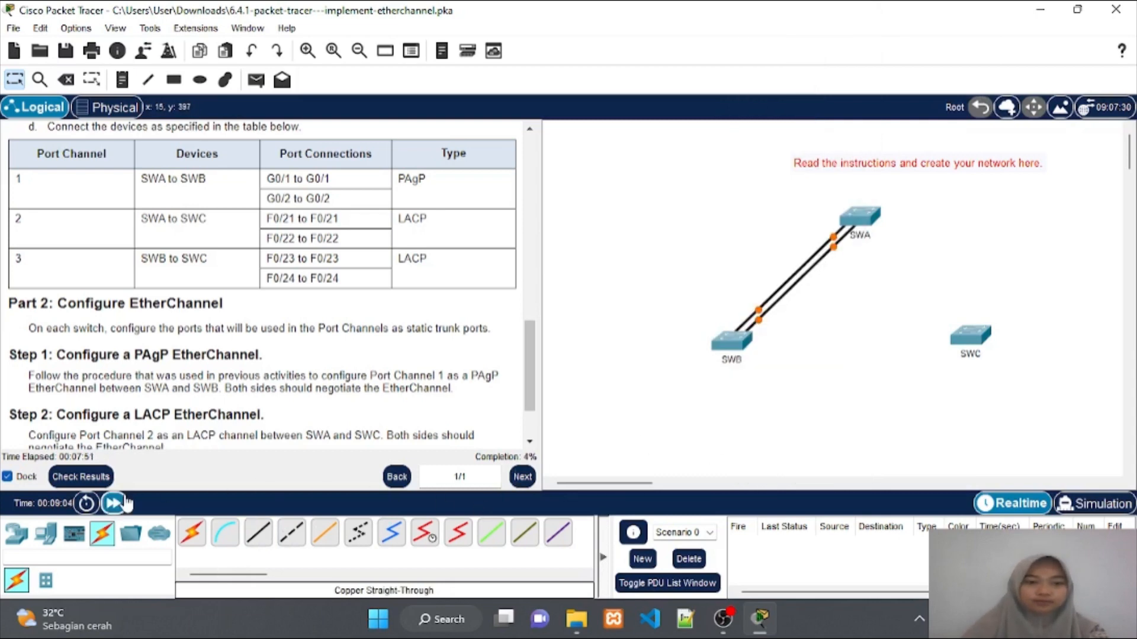
left_click(115, 504)
left_click(113, 504)
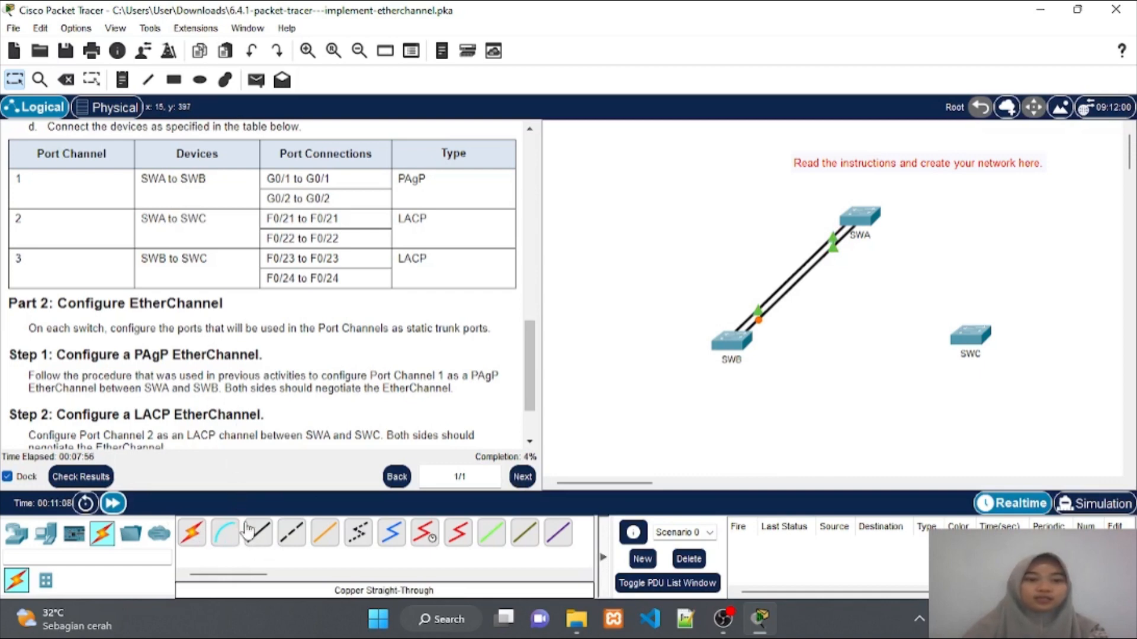
Connect SWA Fa0/21 to SWC Fa0/21 with a copper straight-through cable
left_click(258, 533)
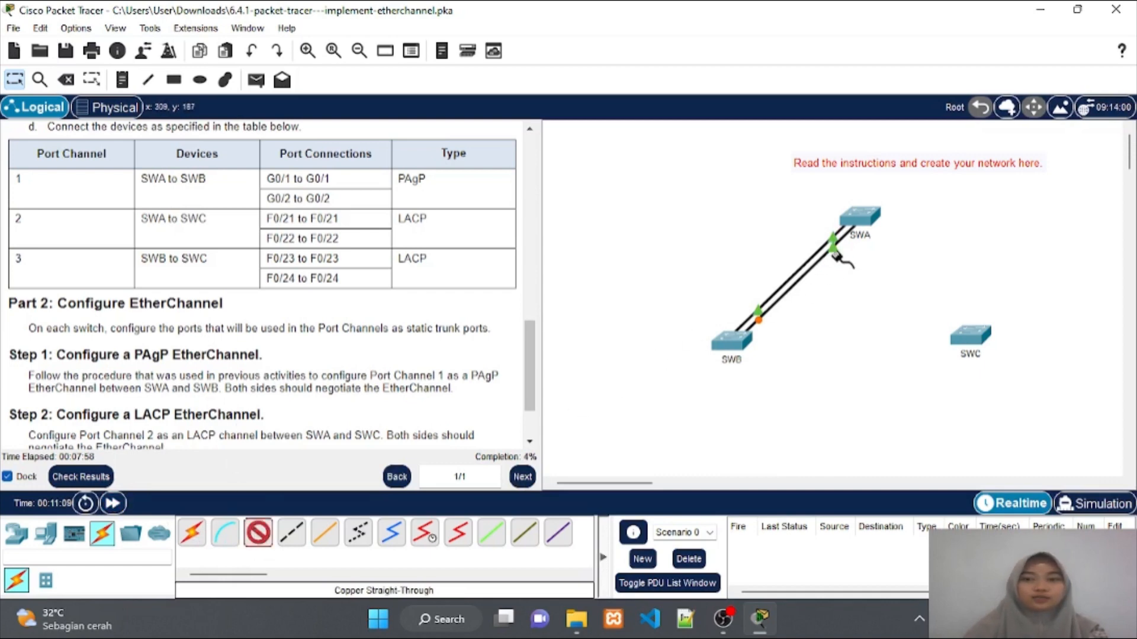
left_click(869, 217)
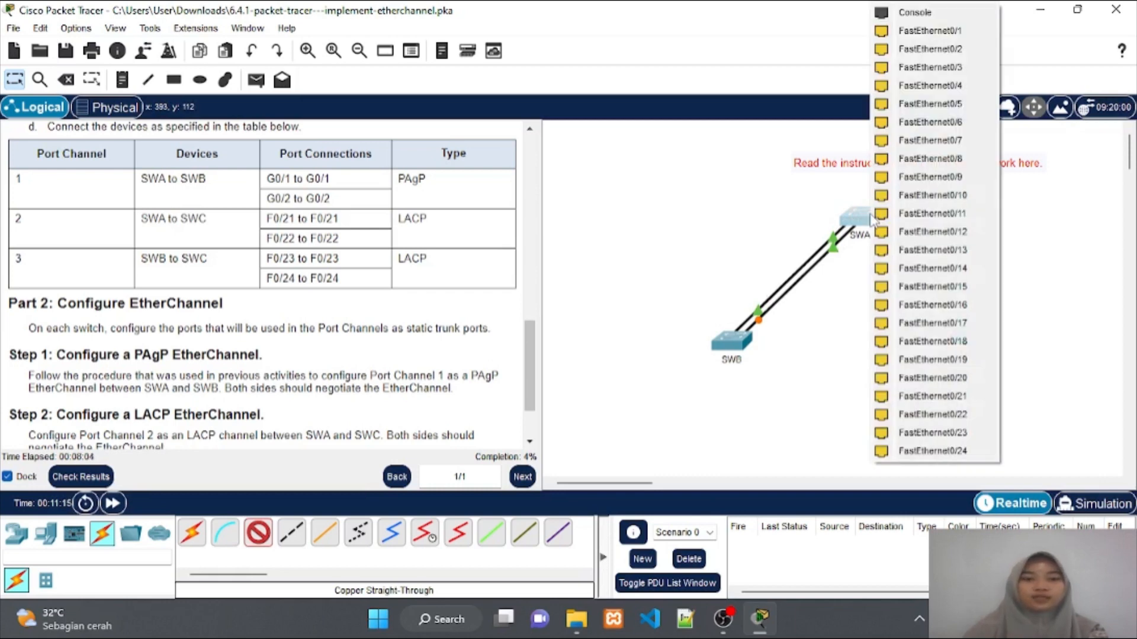
left_click(910, 397)
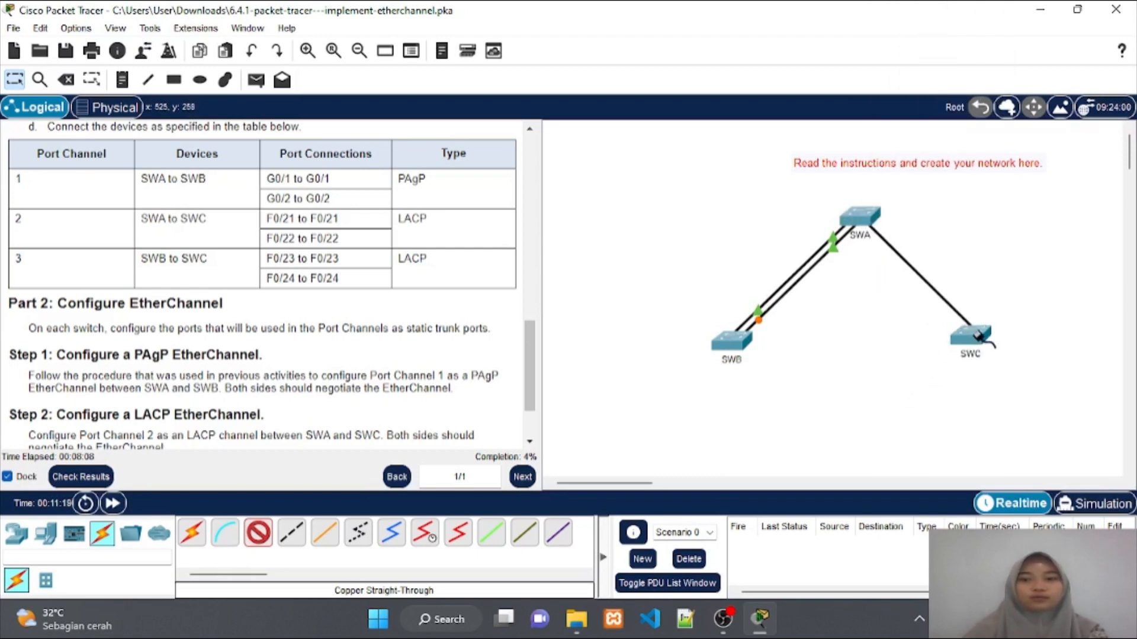
left_click(980, 341)
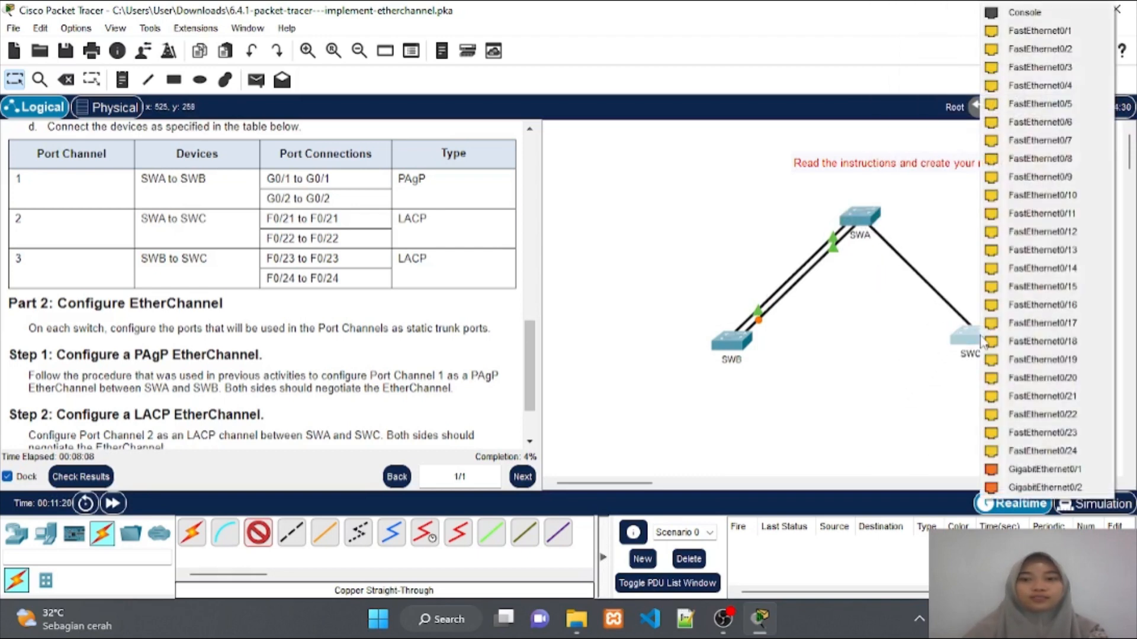
left_click(1005, 397)
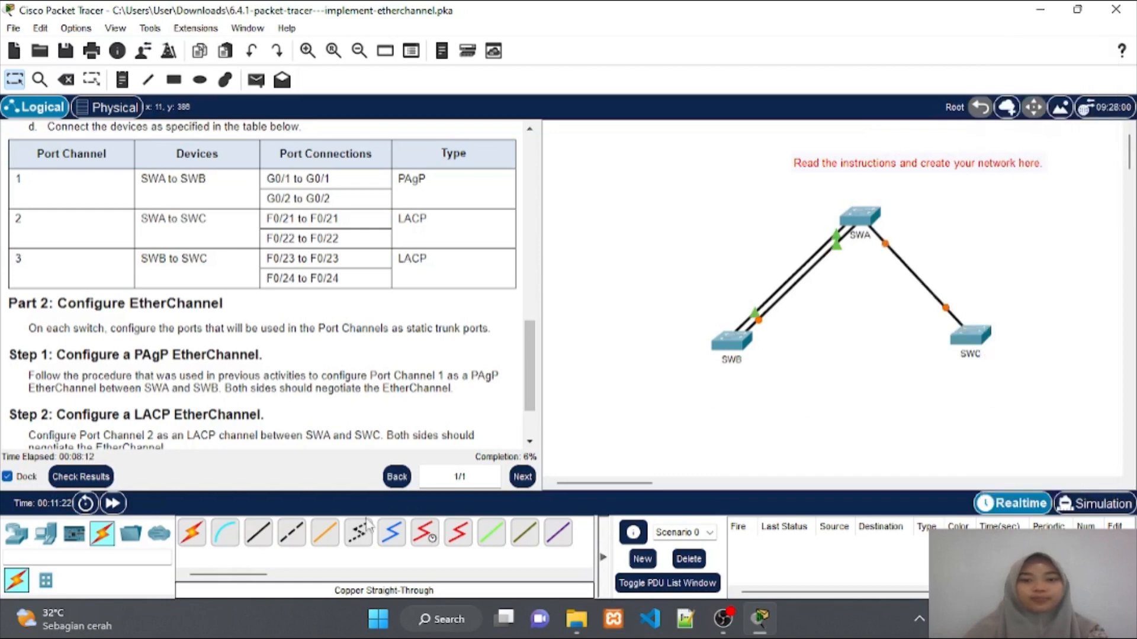
Connect SWA Fa0/22 to SWC Fa0/22, then start a new straight-through cable from SWB
left_click(267, 539)
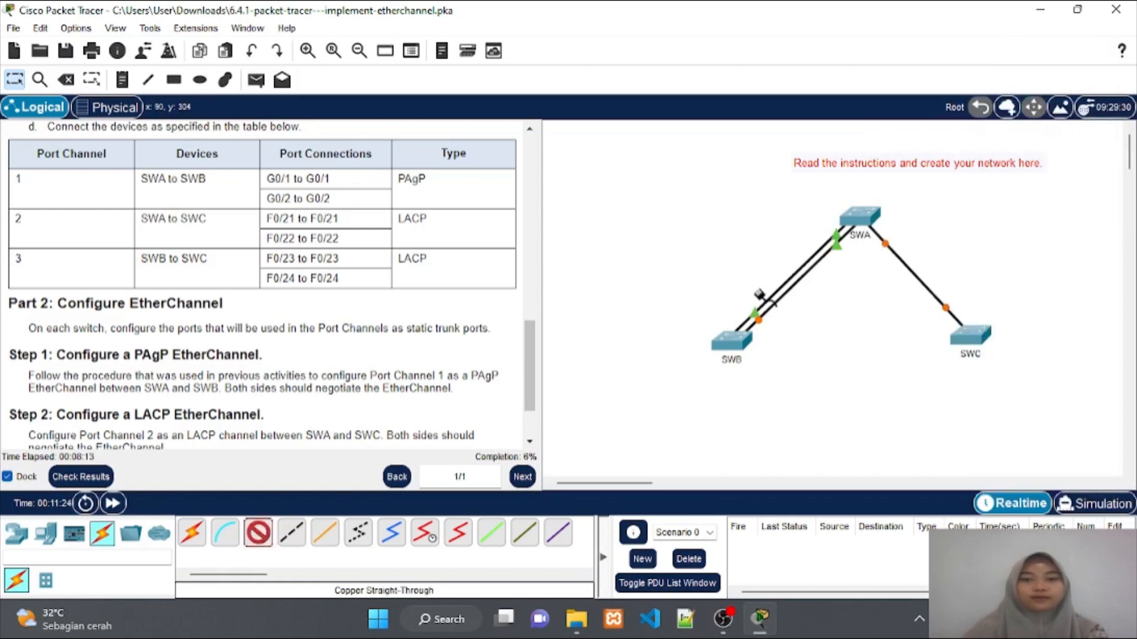
left_click(863, 215)
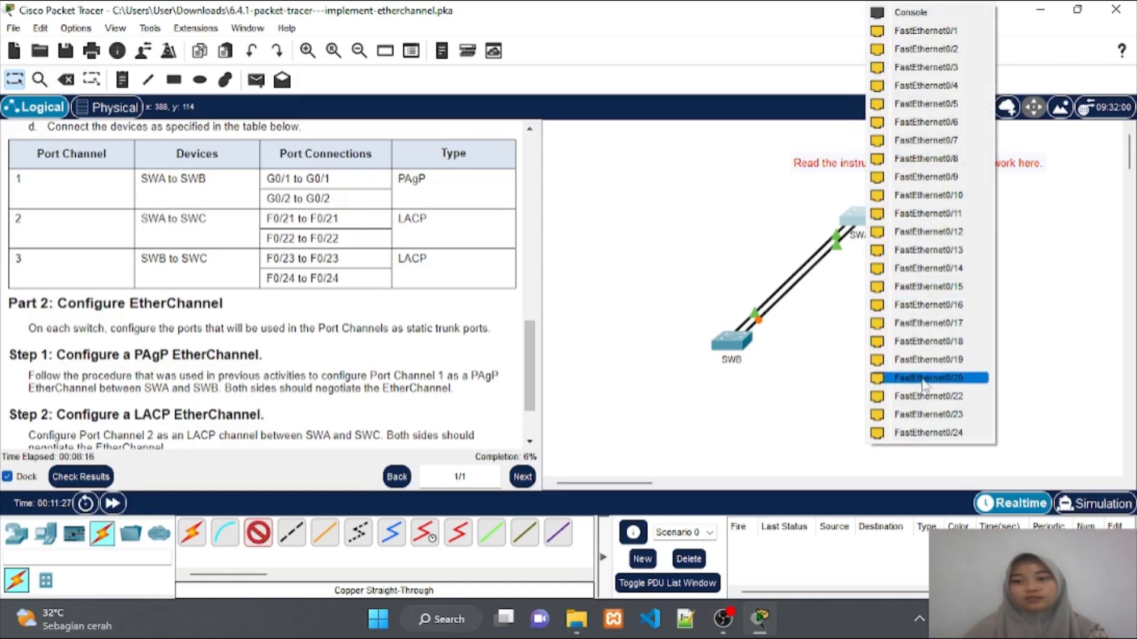
left_click(925, 397)
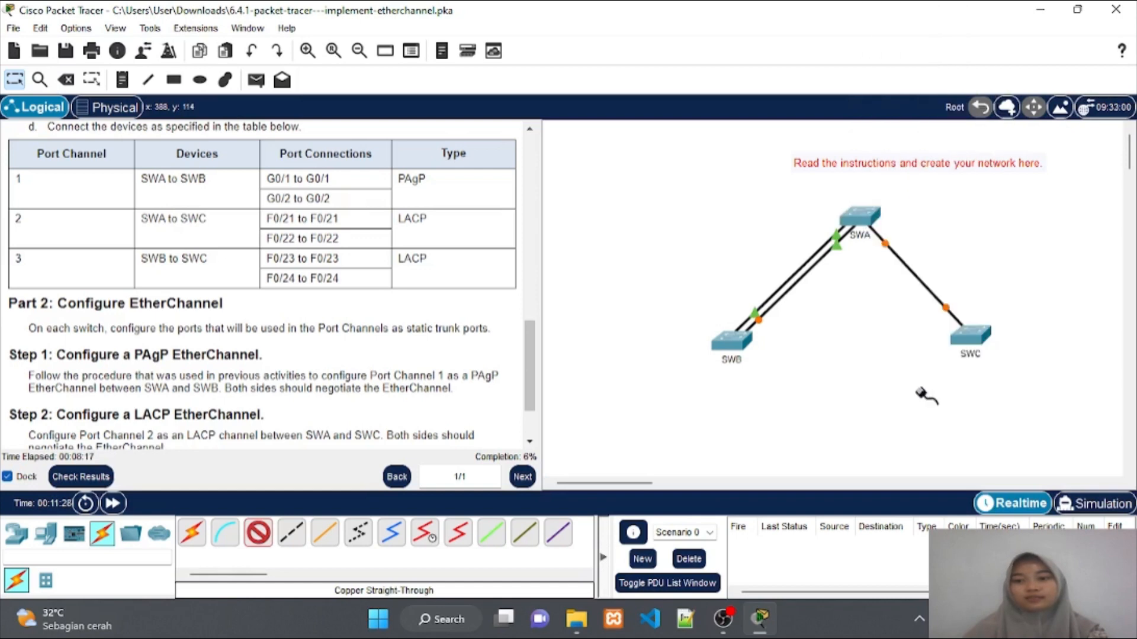
left_click(969, 347)
left_click(999, 397)
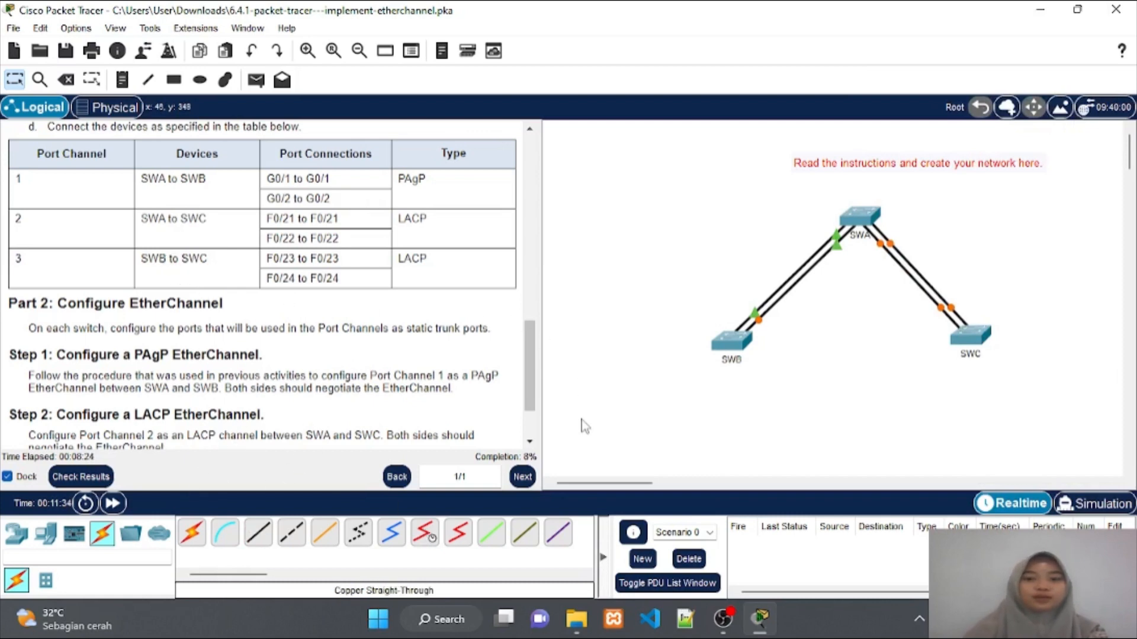
left_click(256, 533)
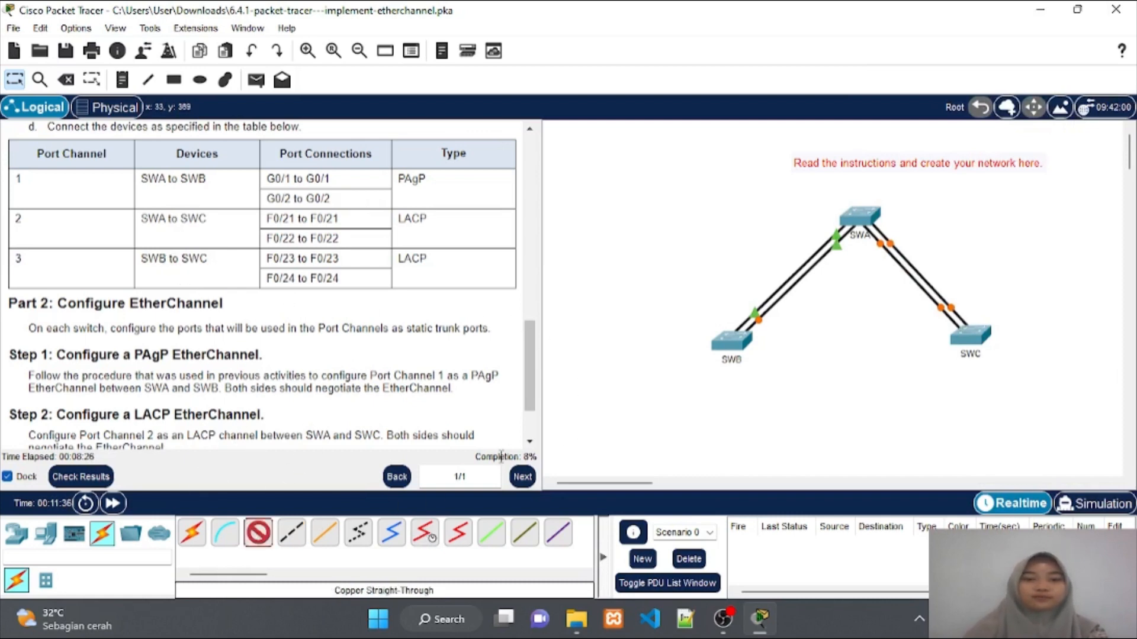
left_click(732, 343)
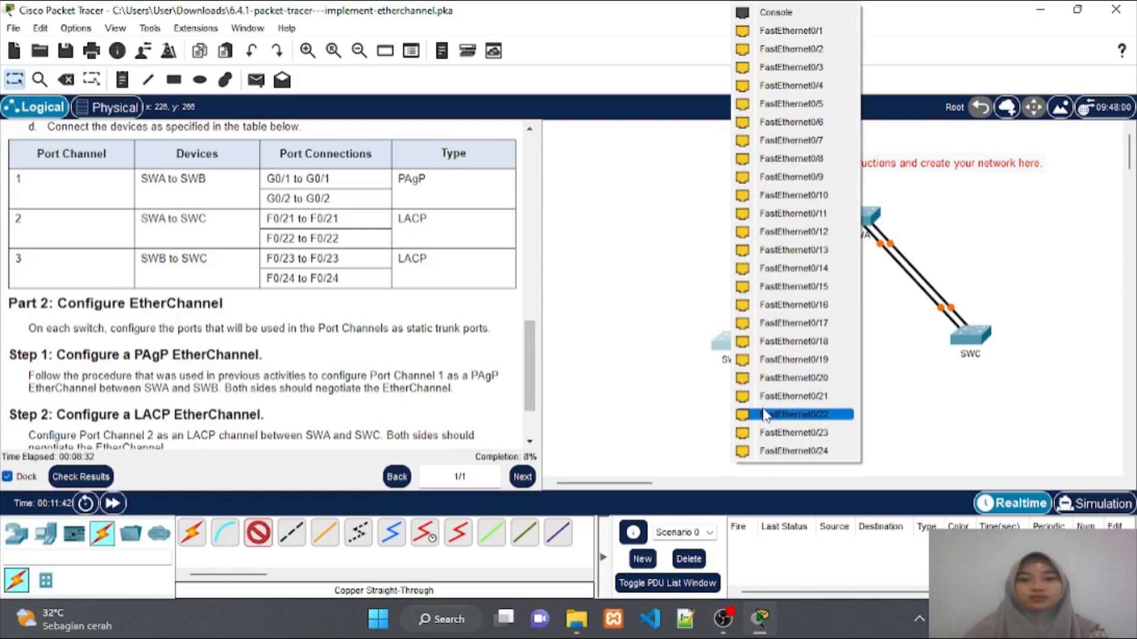
Link SWB Fa0/23 to SWC Fa0/23 and SWB Fa0/24 to SWC Fa0/24
left_click(767, 434)
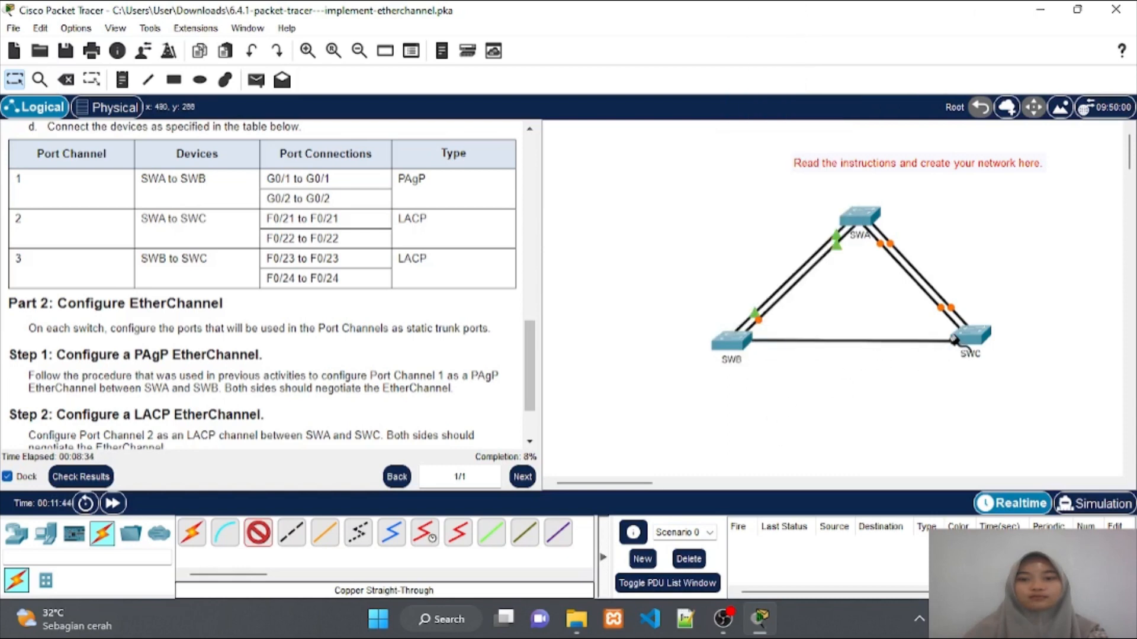
left_click(961, 342)
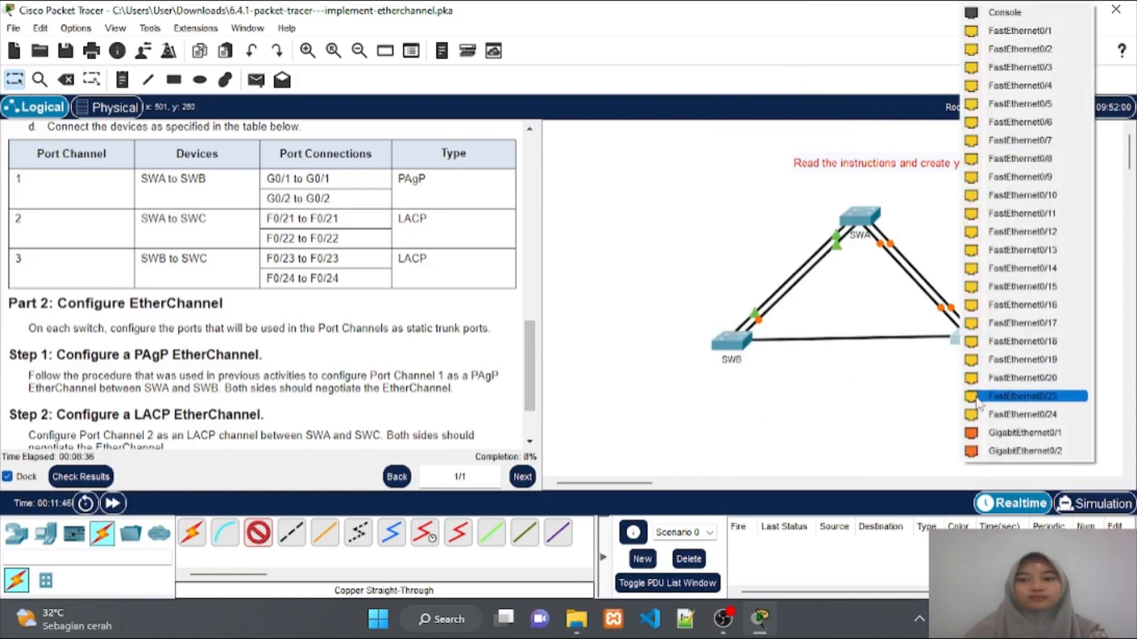
left_click(976, 397)
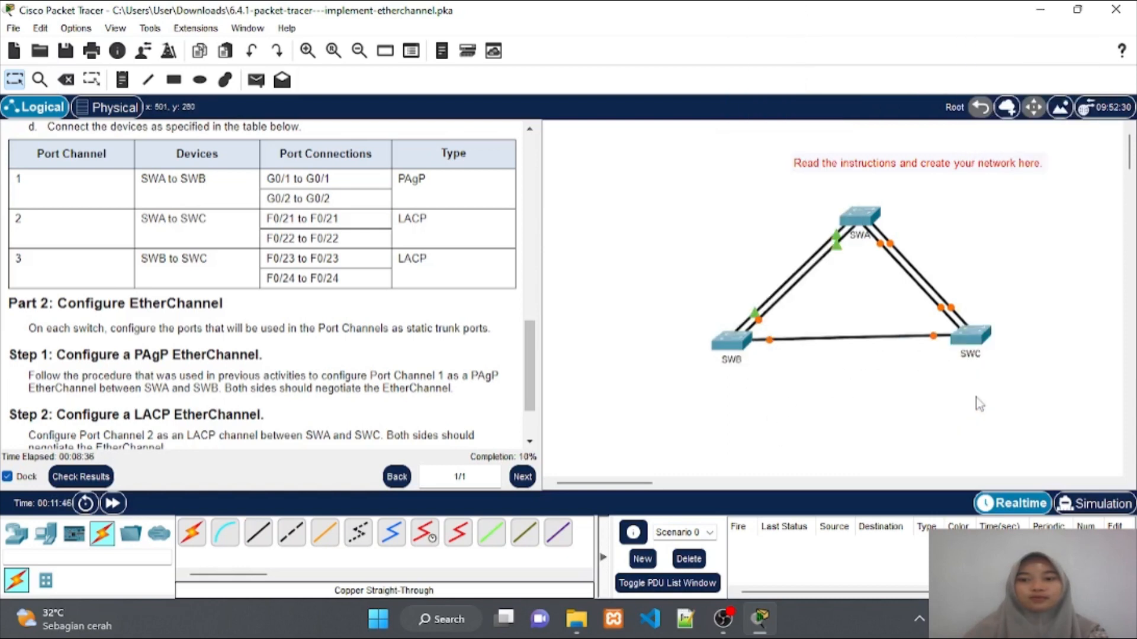
left_click(268, 540)
left_click(733, 343)
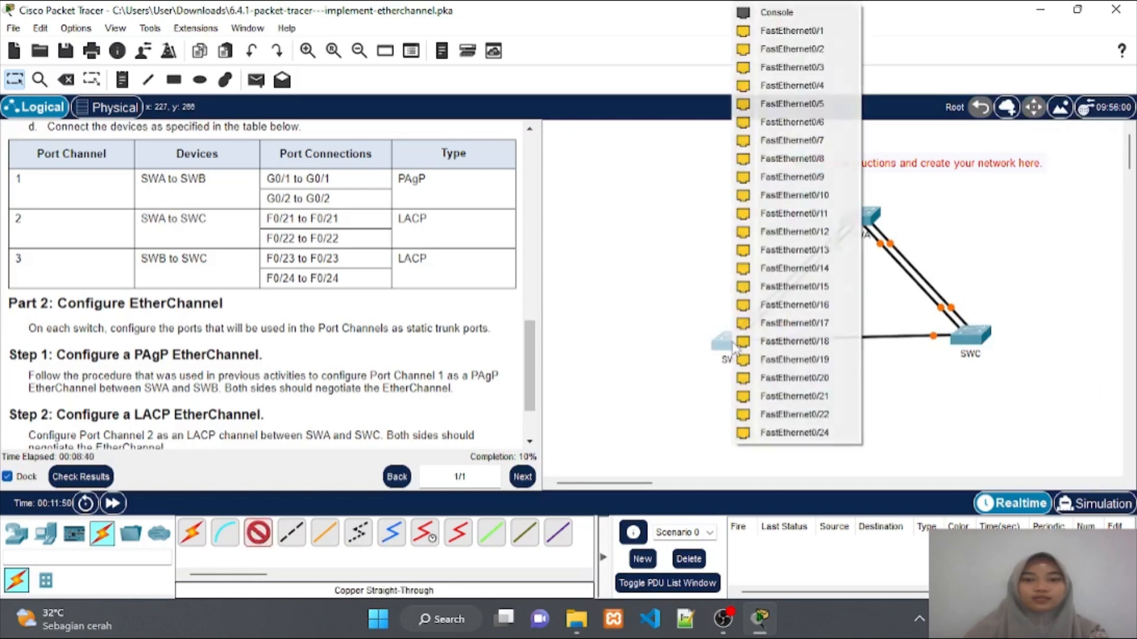
left_click(795, 433)
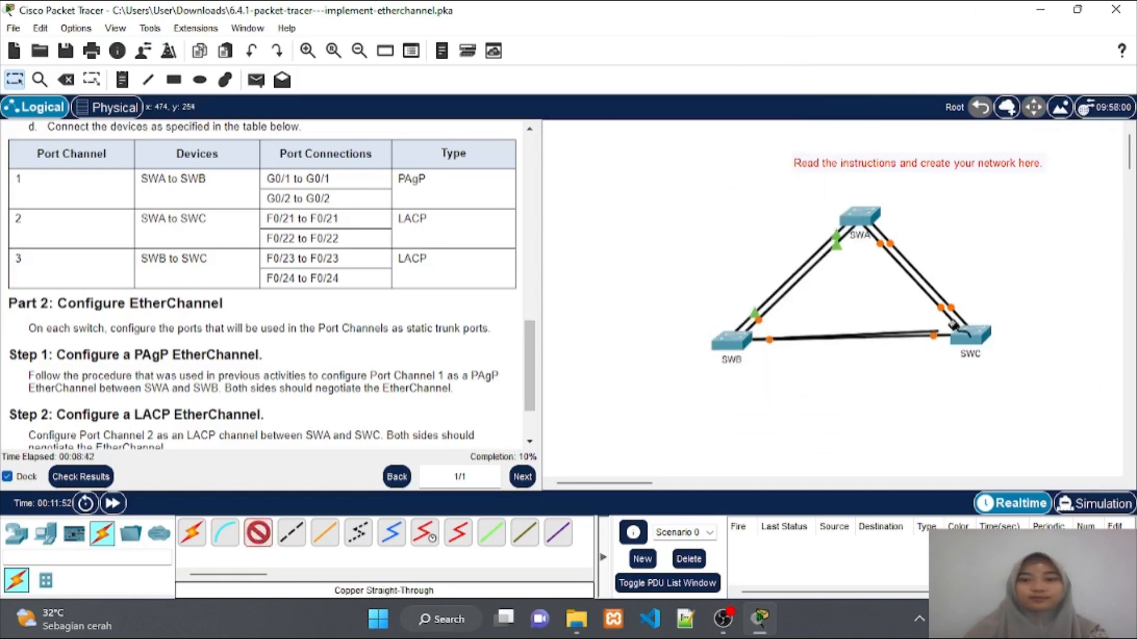
left_click(968, 335)
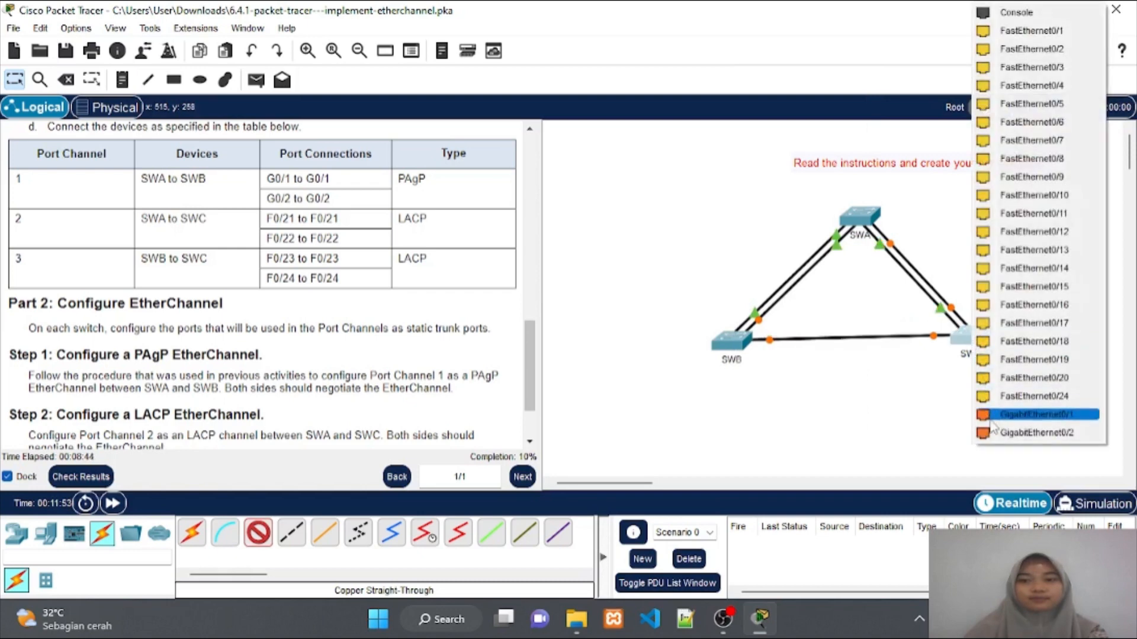
left_click(995, 396)
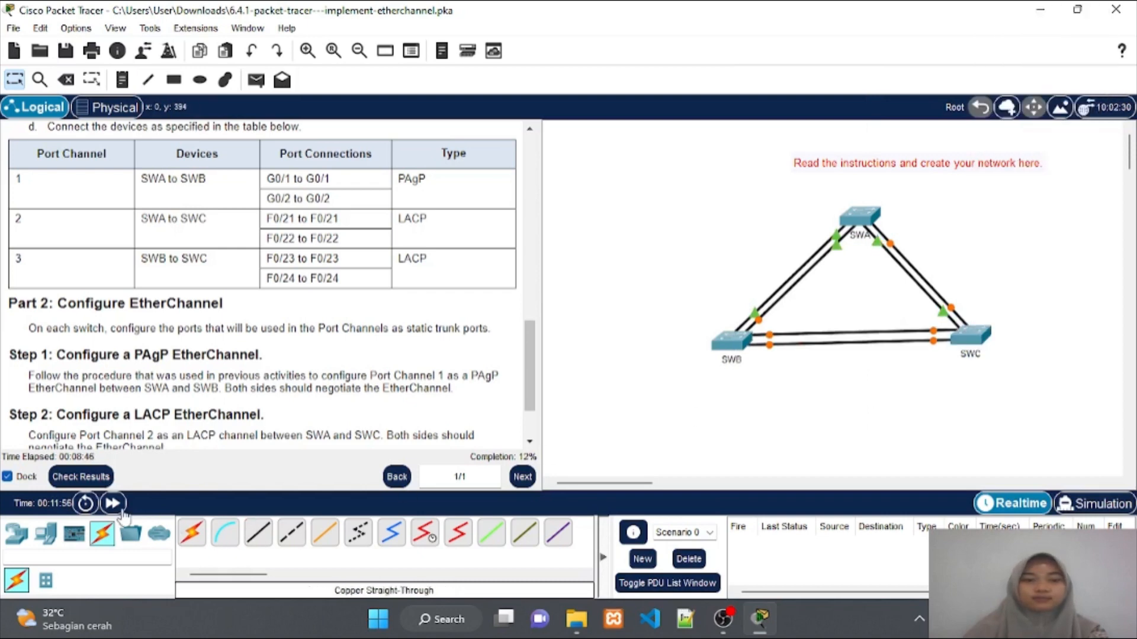
Fast-forward simulation time so the SWB–SWC links come up, then scroll the instructions to Step 3
left_click(112, 503)
left_click(113, 503)
left_click(113, 504)
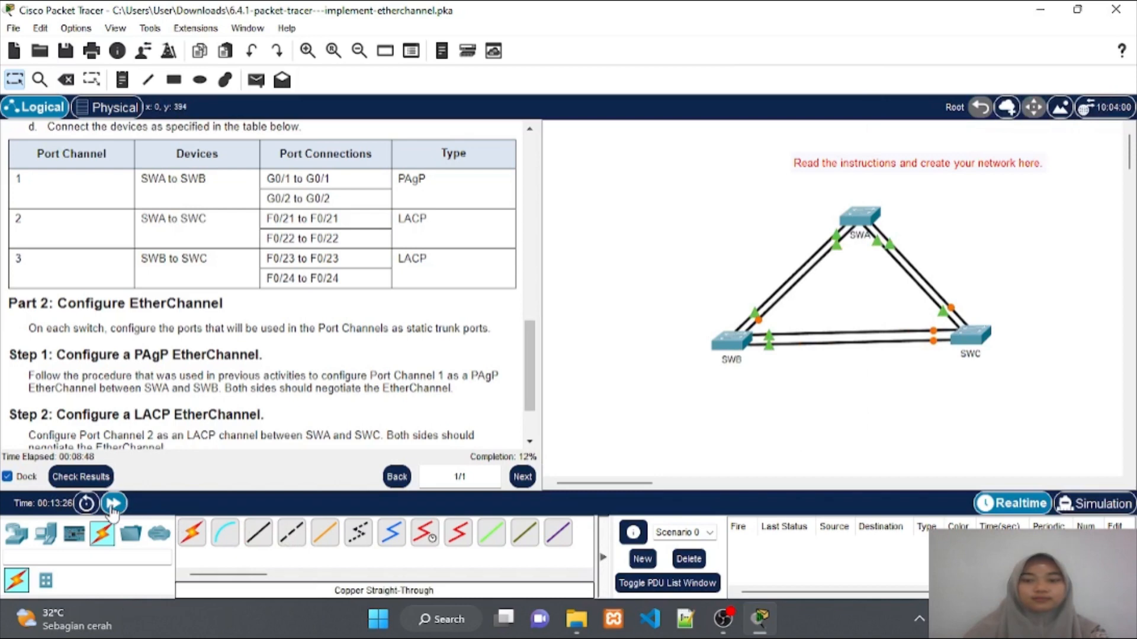
left_click(112, 505)
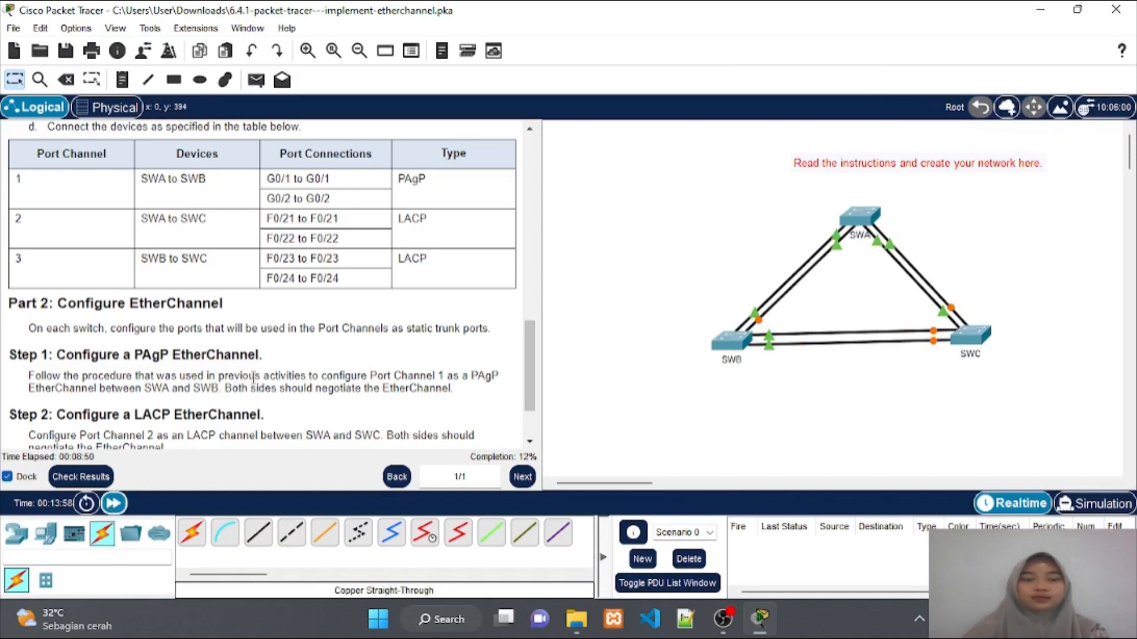
scroll(253, 378, "down", 2)
scroll(253, 378, "down", 1)
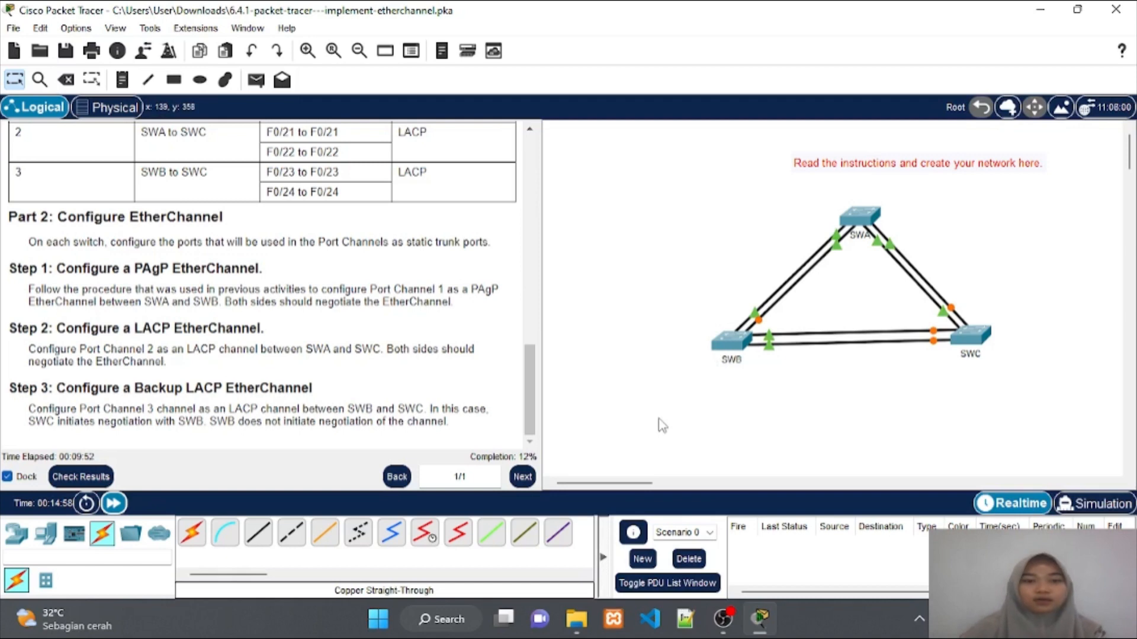
In SWA's CLI, enter privileged and global configuration mode and set hostname SWA
left_click(860, 209)
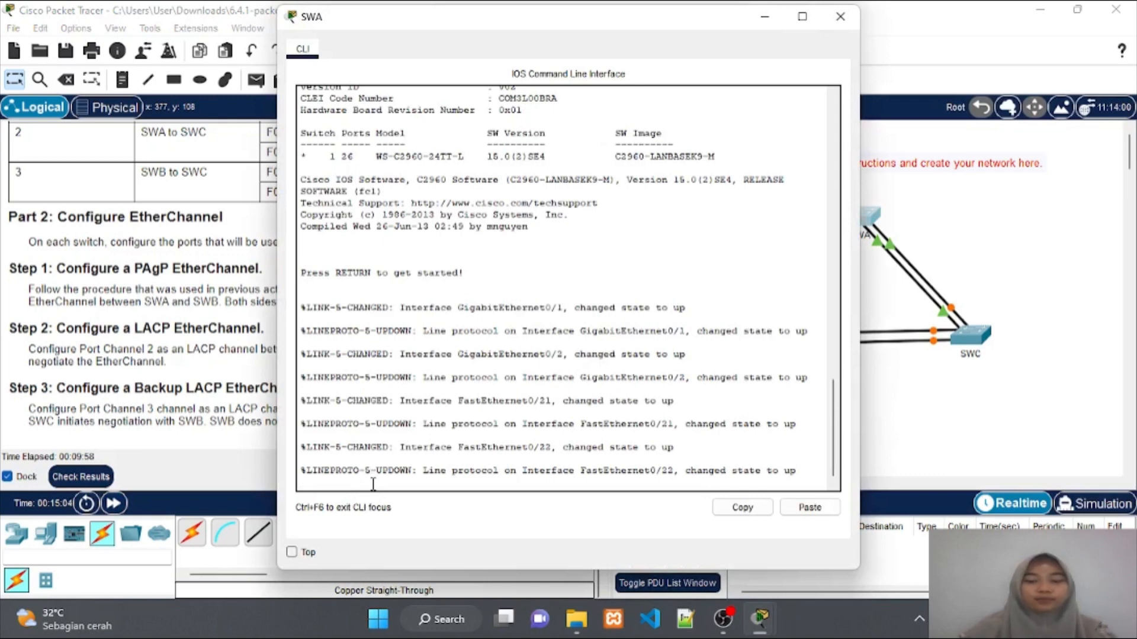
key("Return")
type("en")
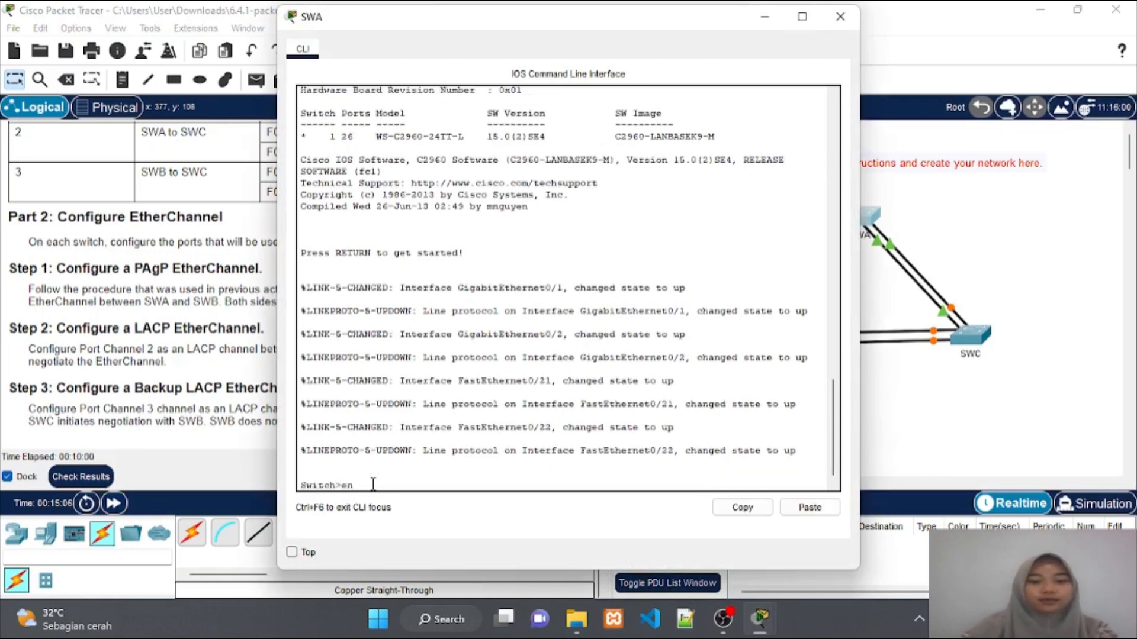
key("Return")
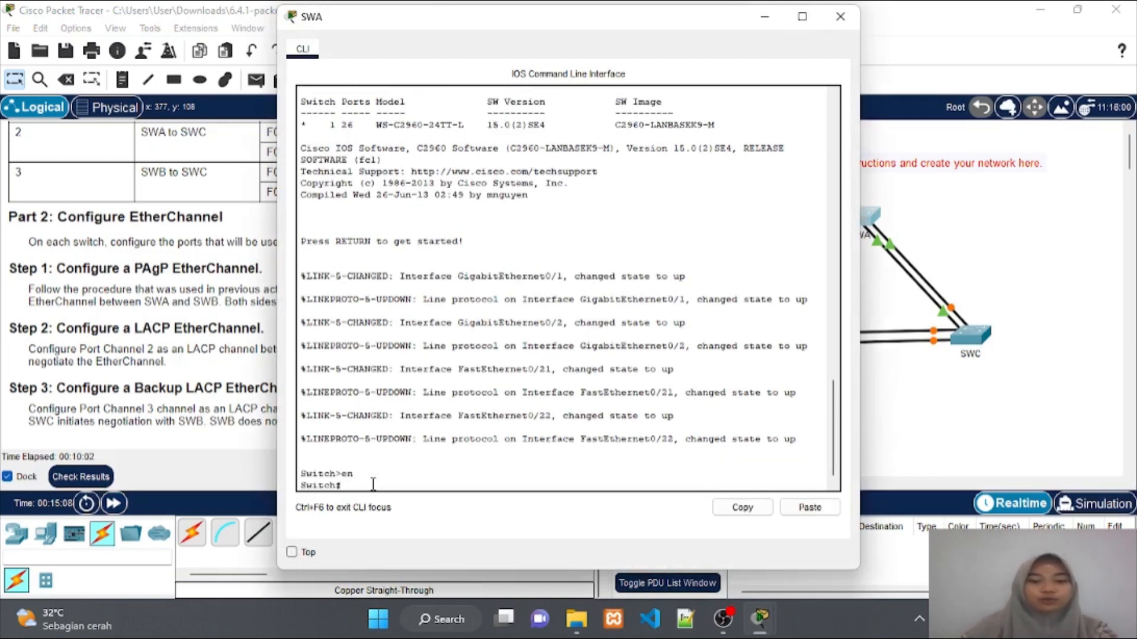
type("conf")
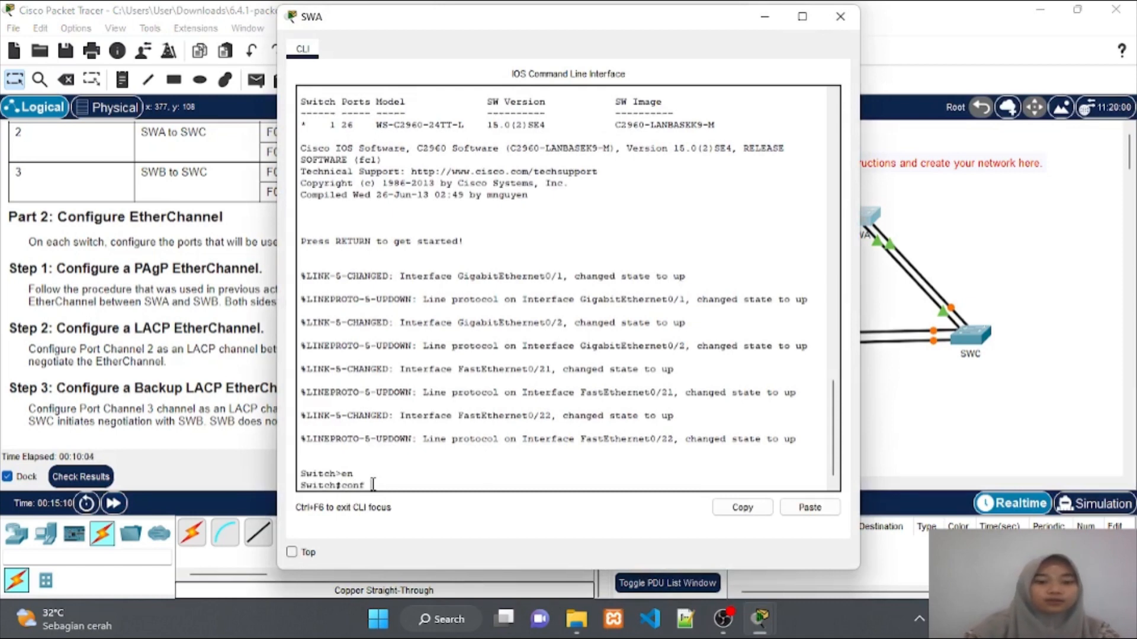
type(" t")
key("Return")
type("ho")
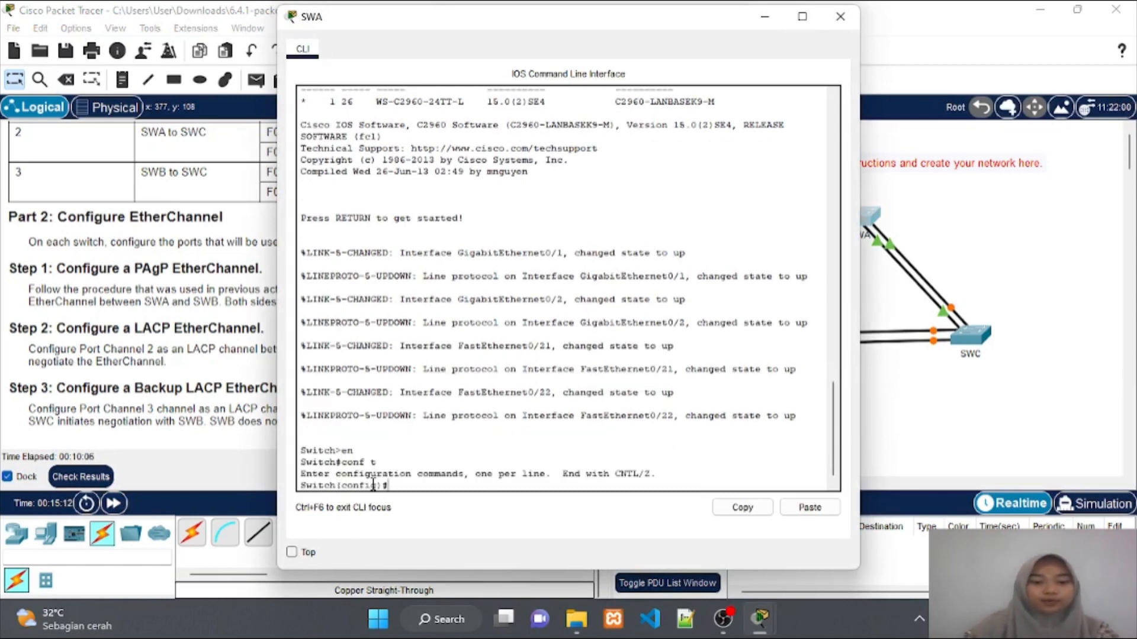
type("stnam")
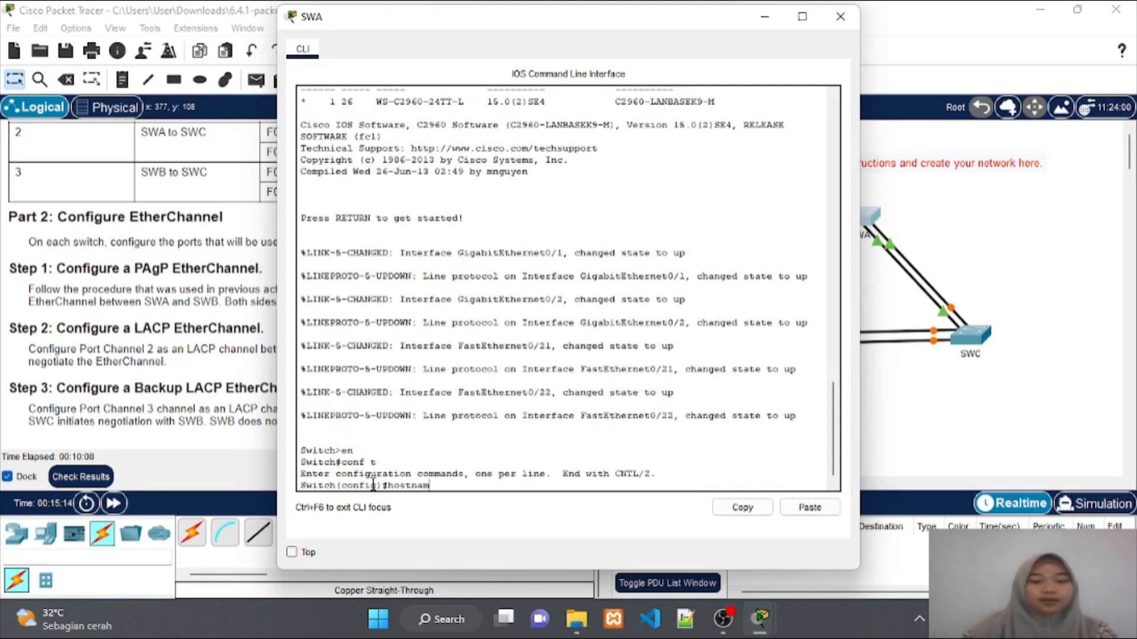
type("e SWA")
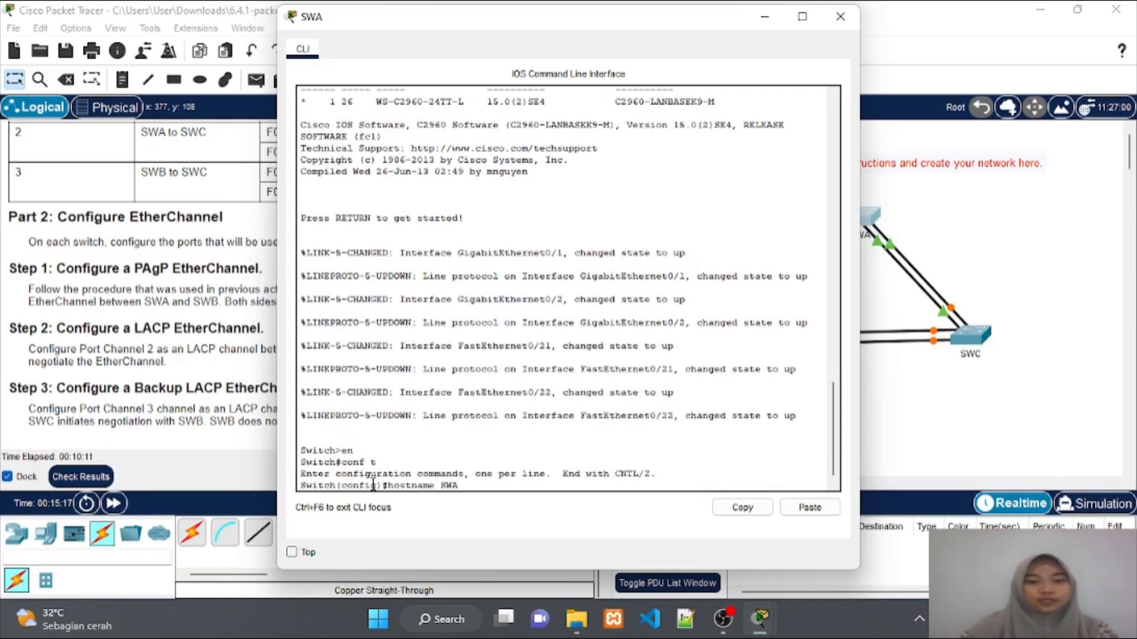
key("Return")
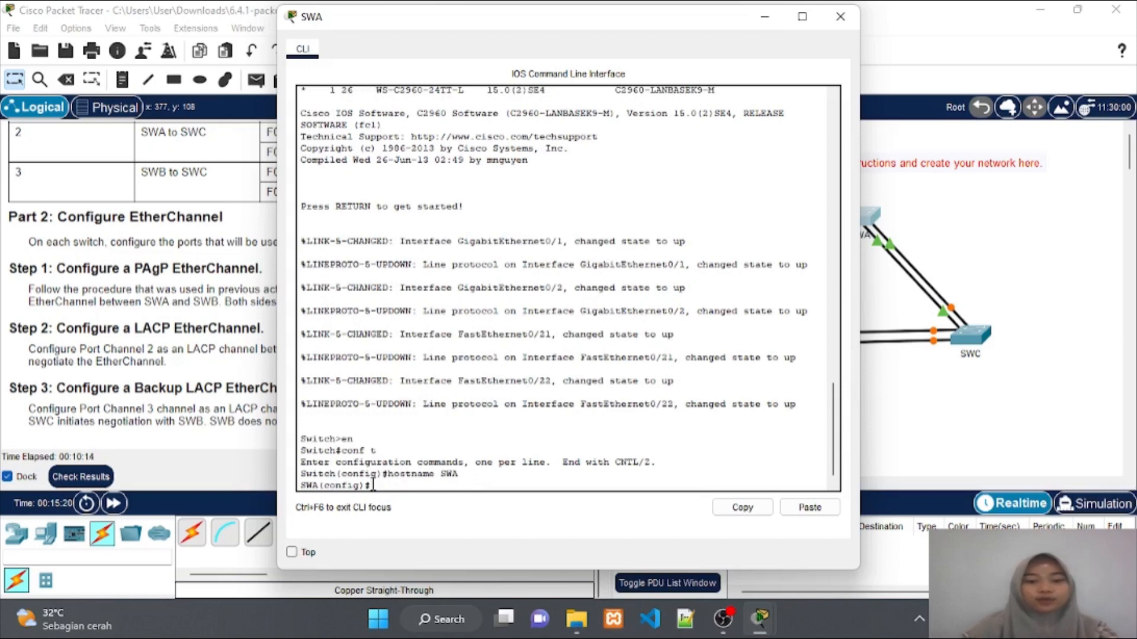
Make SWA's GigabitEthernet0/1 a trunk and add it to channel-group 1 mode desirable
type("interfa")
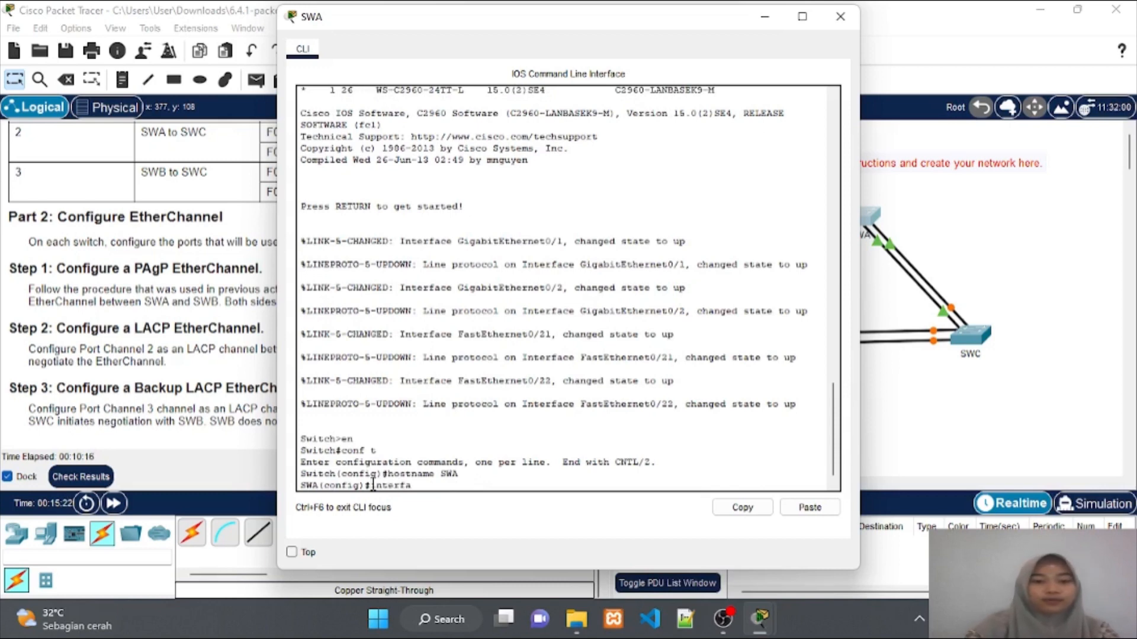
type("ce gig")
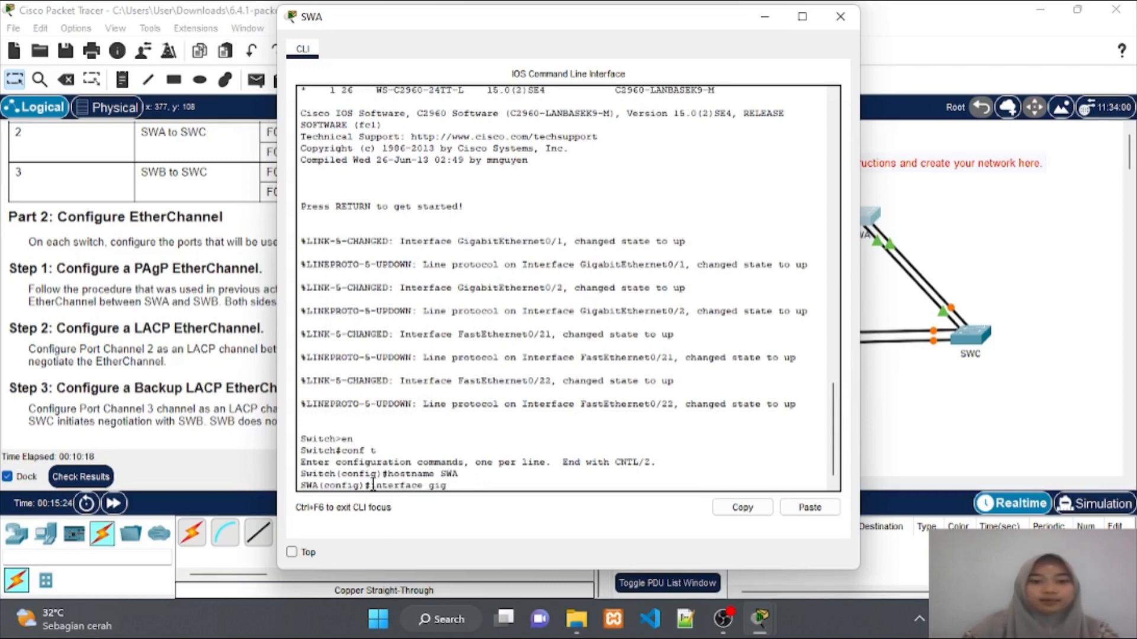
type("0/1")
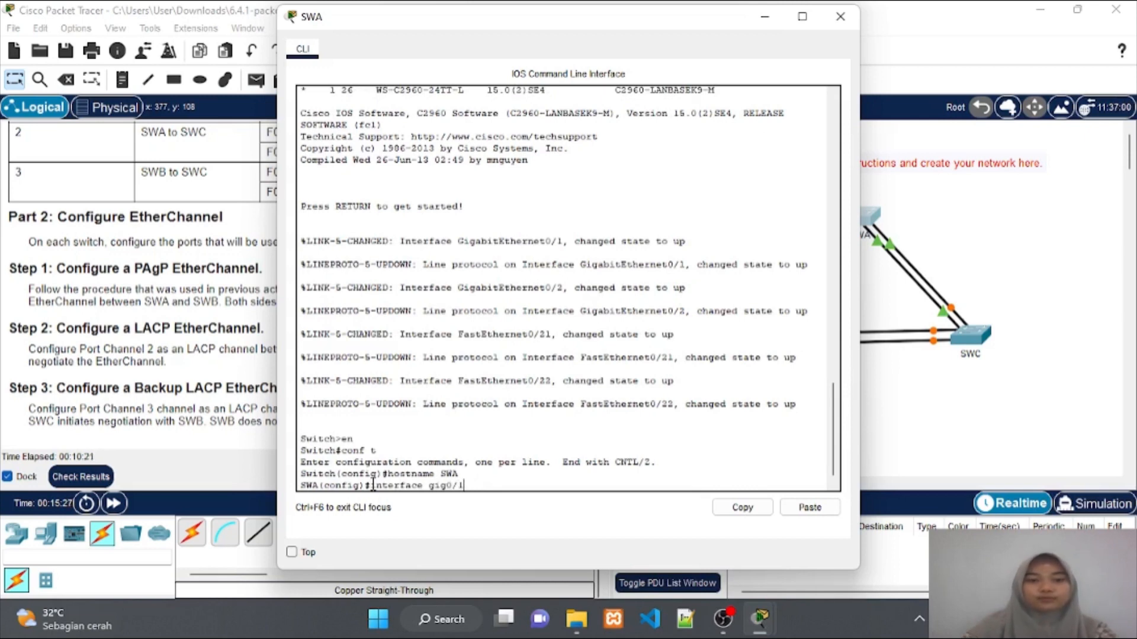
key("Return")
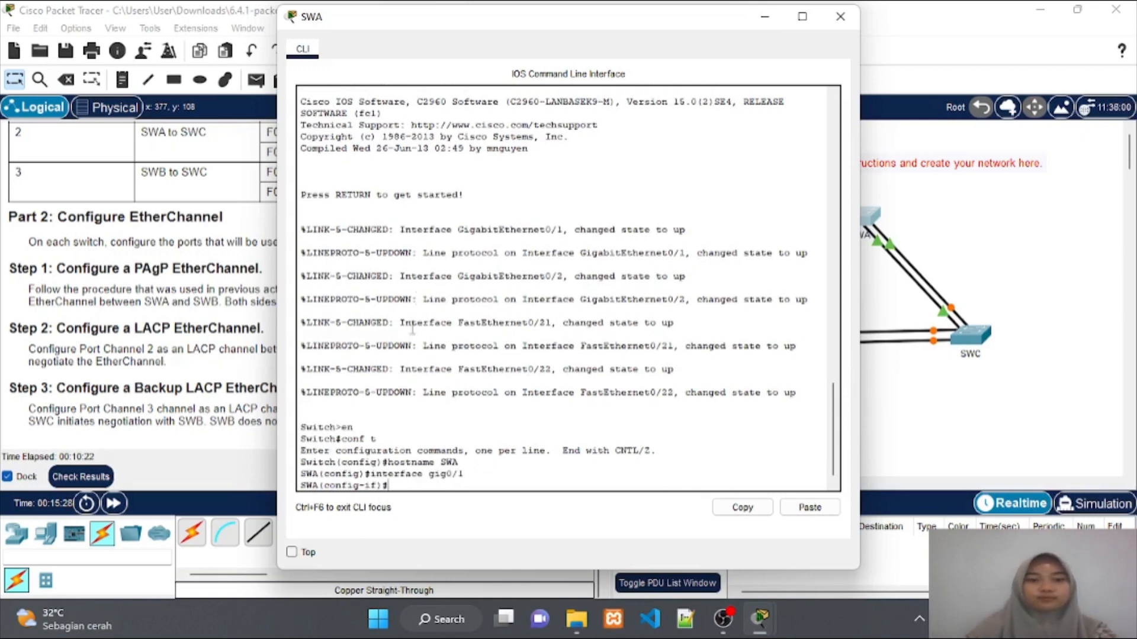
left_click_drag(495, 20, 764, 35)
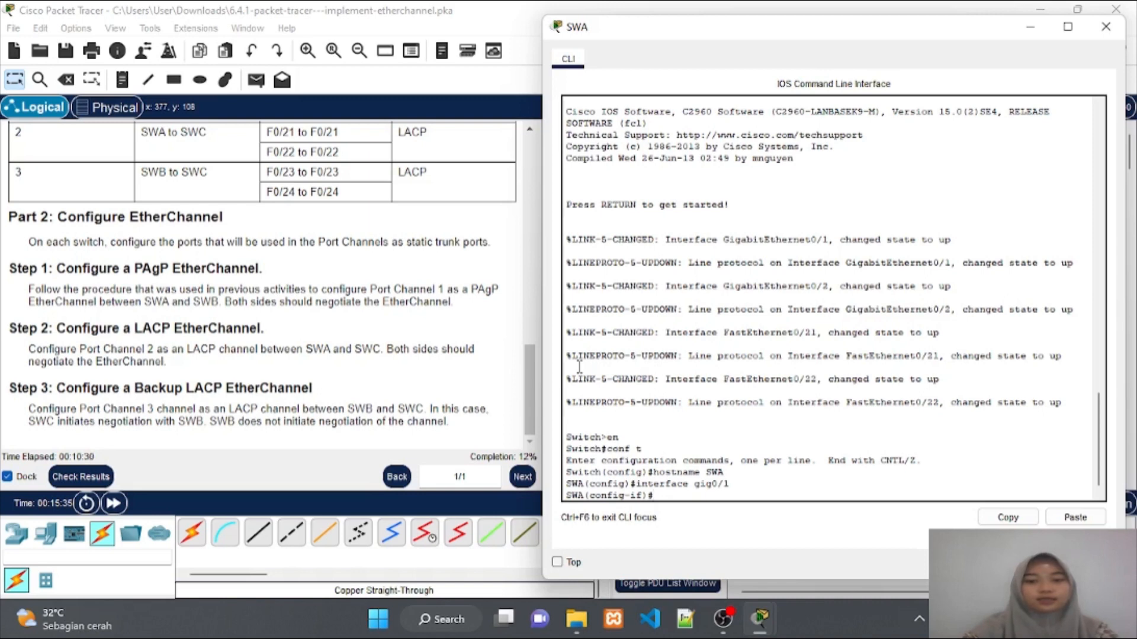
type("swi")
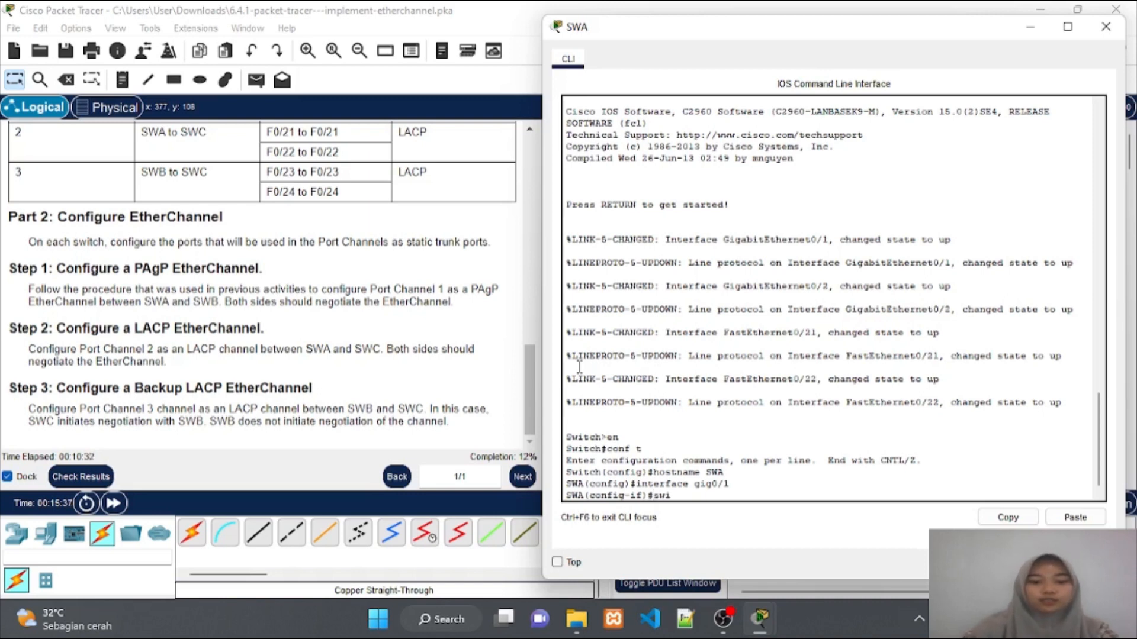
type("tchpor")
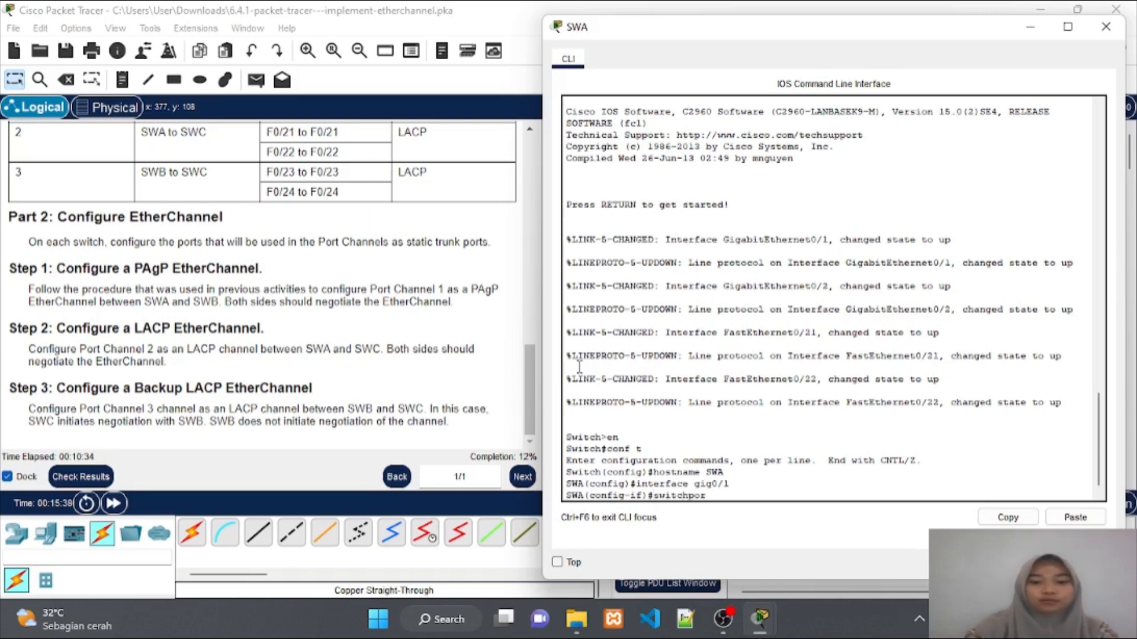
type("t mode")
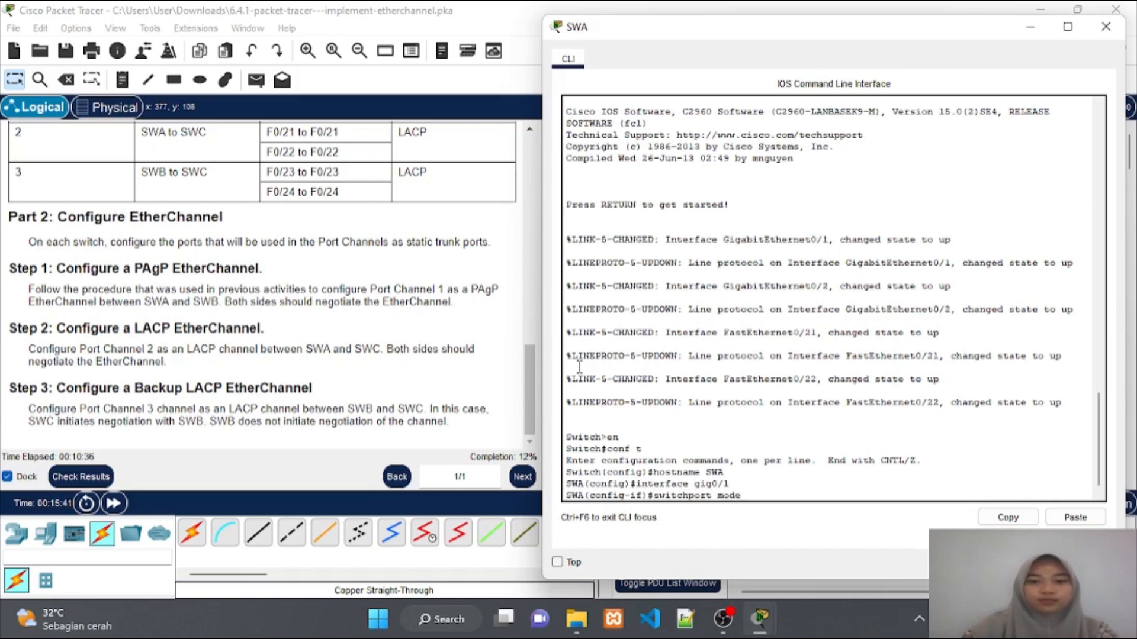
type(" t")
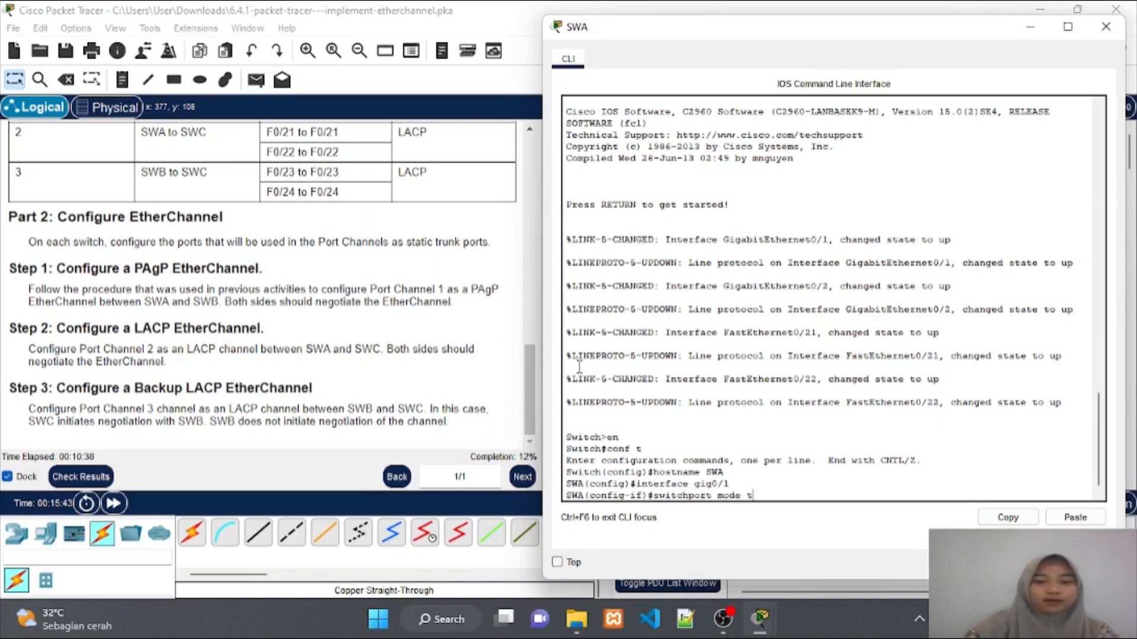
type("runk")
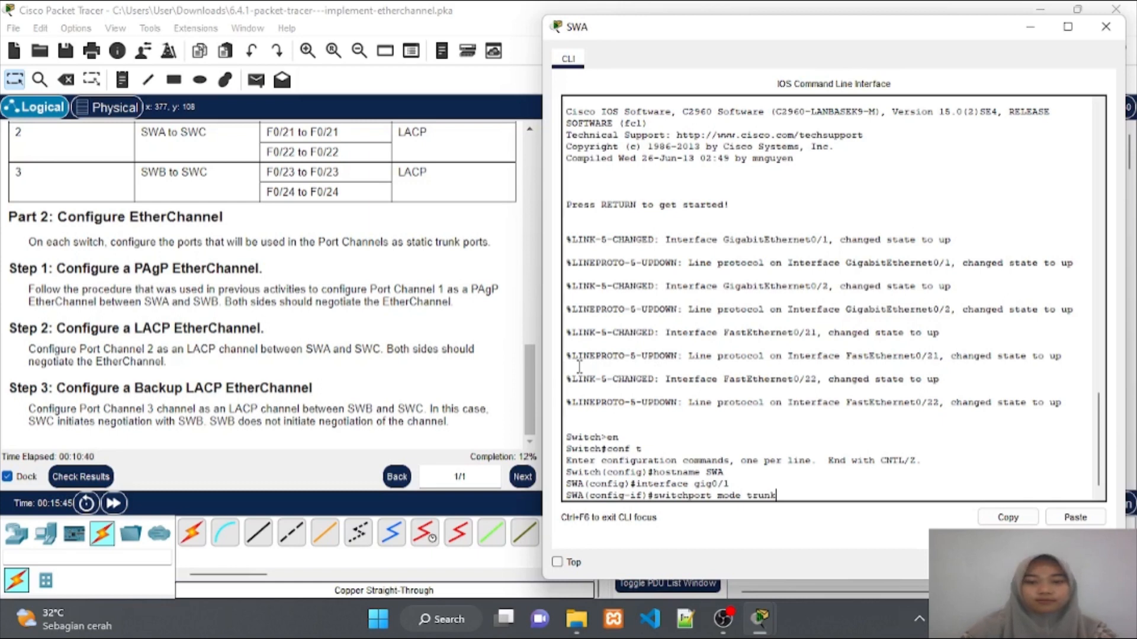
key("Return")
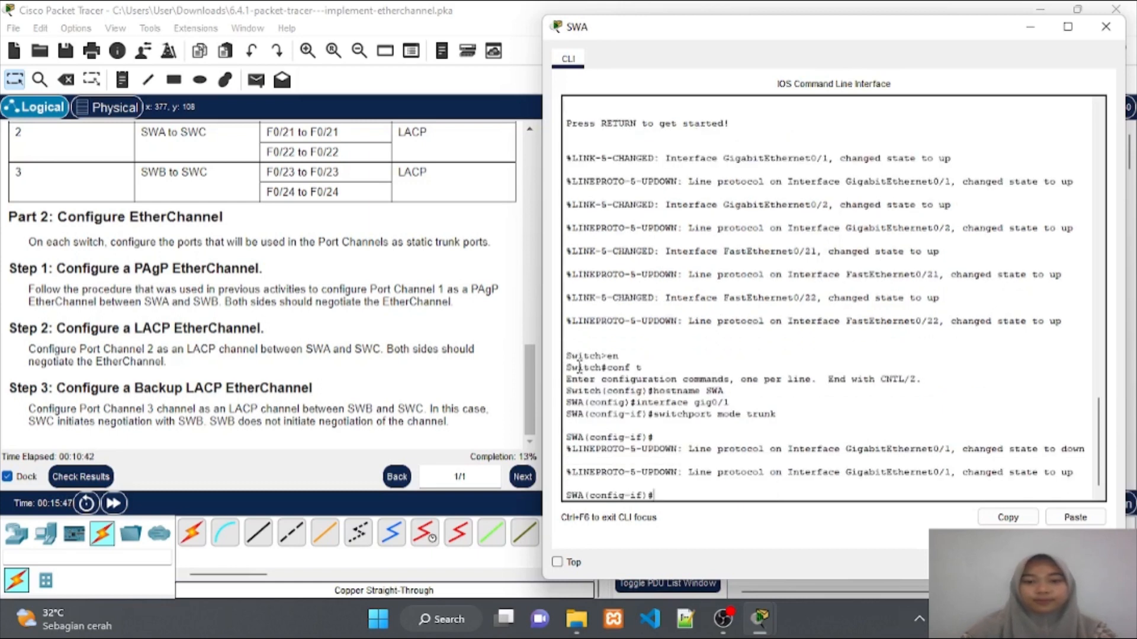
type("cha")
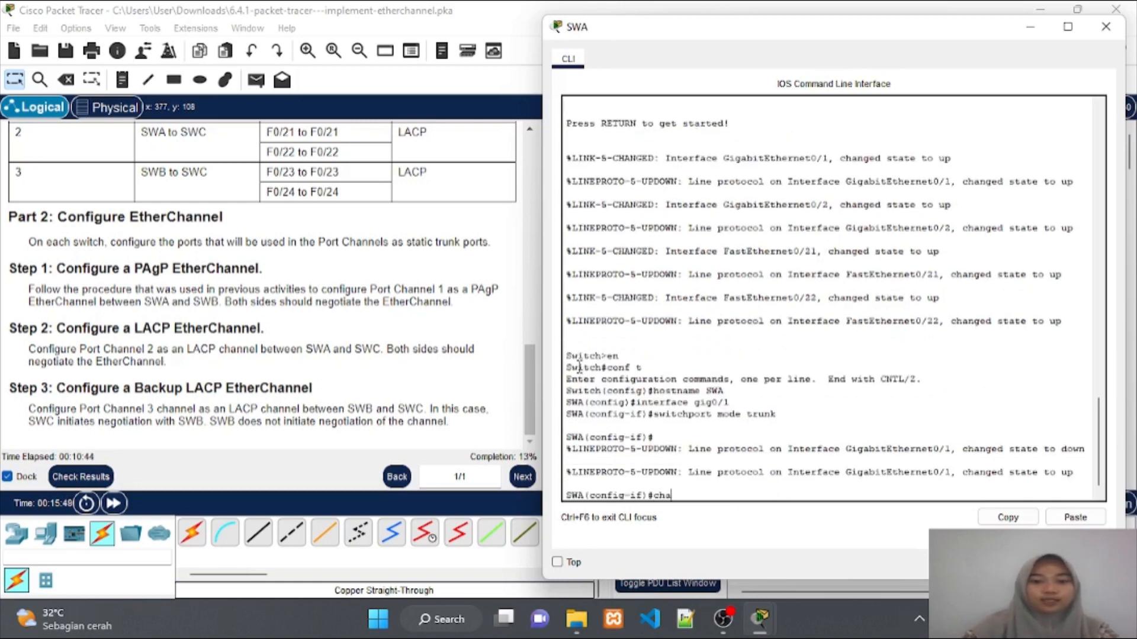
type("nnel-")
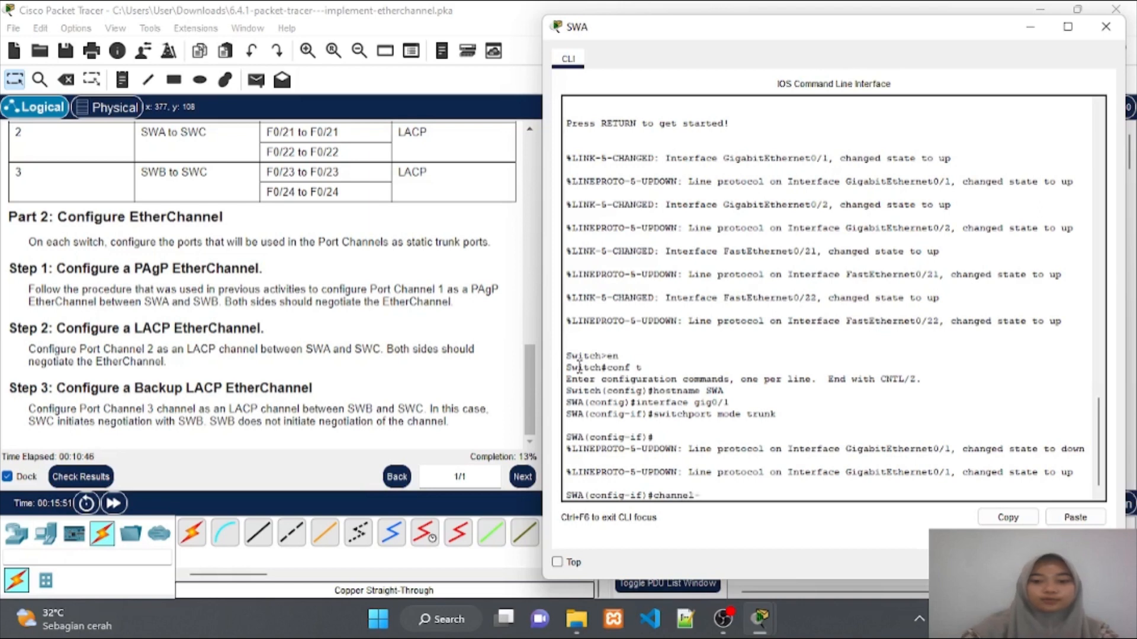
type("gor")
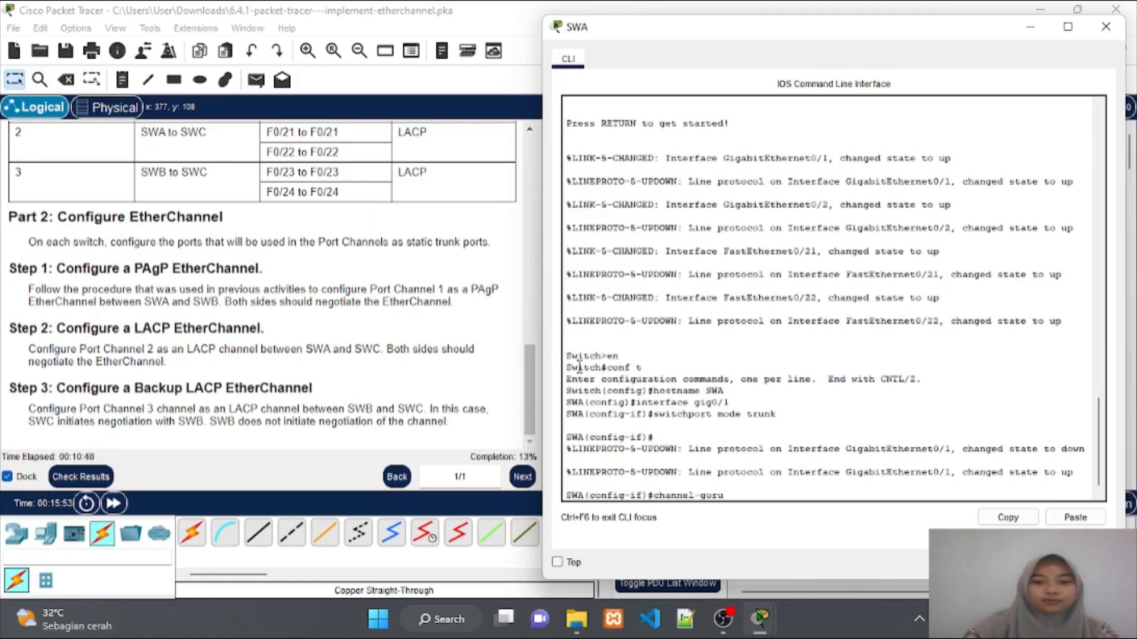
type("ou")
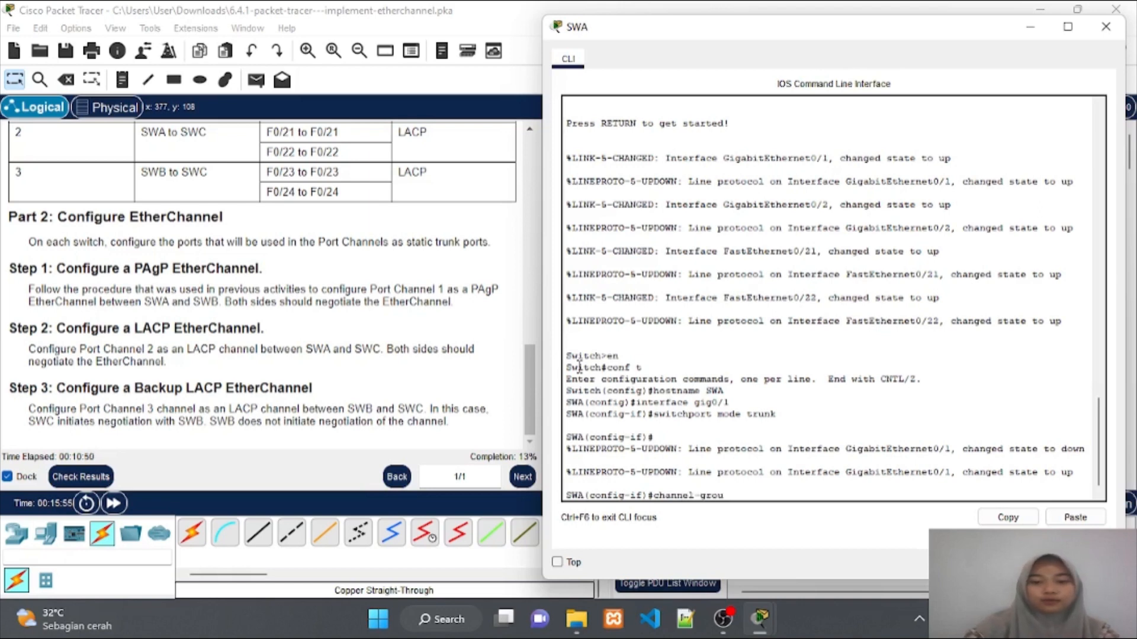
type("p 1 mode")
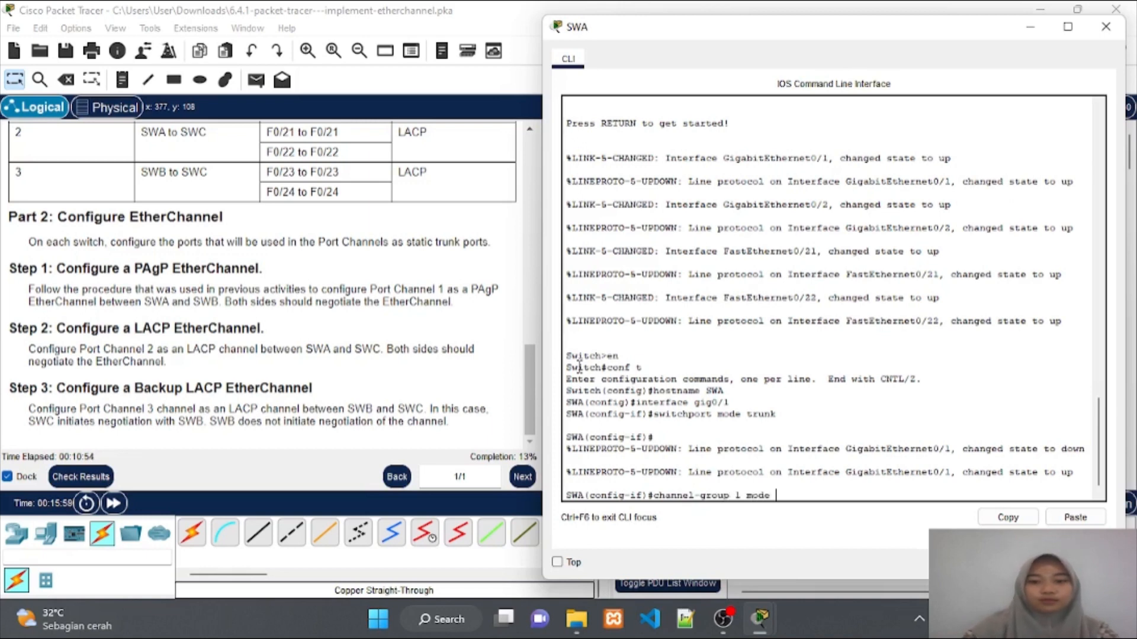
type(" de")
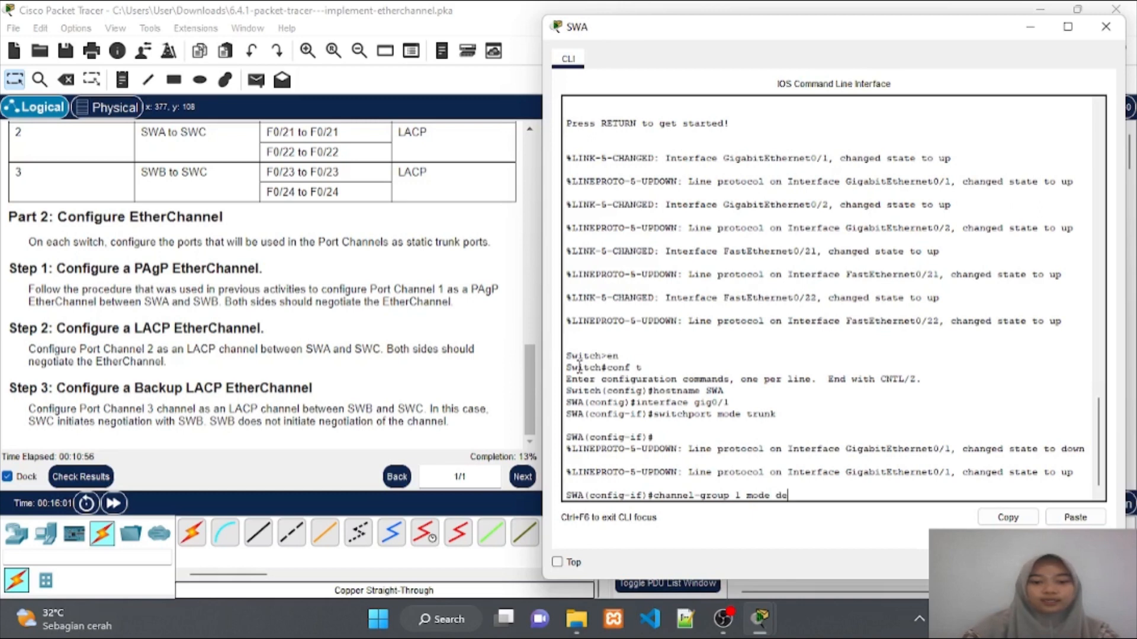
type("sirable")
key("Return")
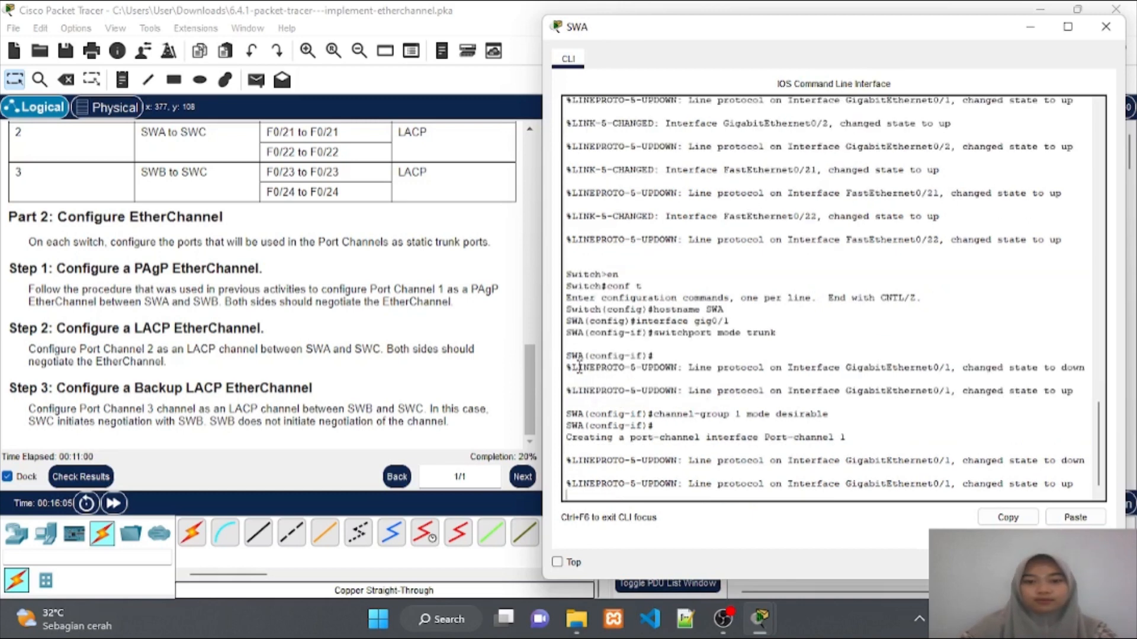
Select interface gig0/2 on SWA and set switchport mode trunk
key("Return")
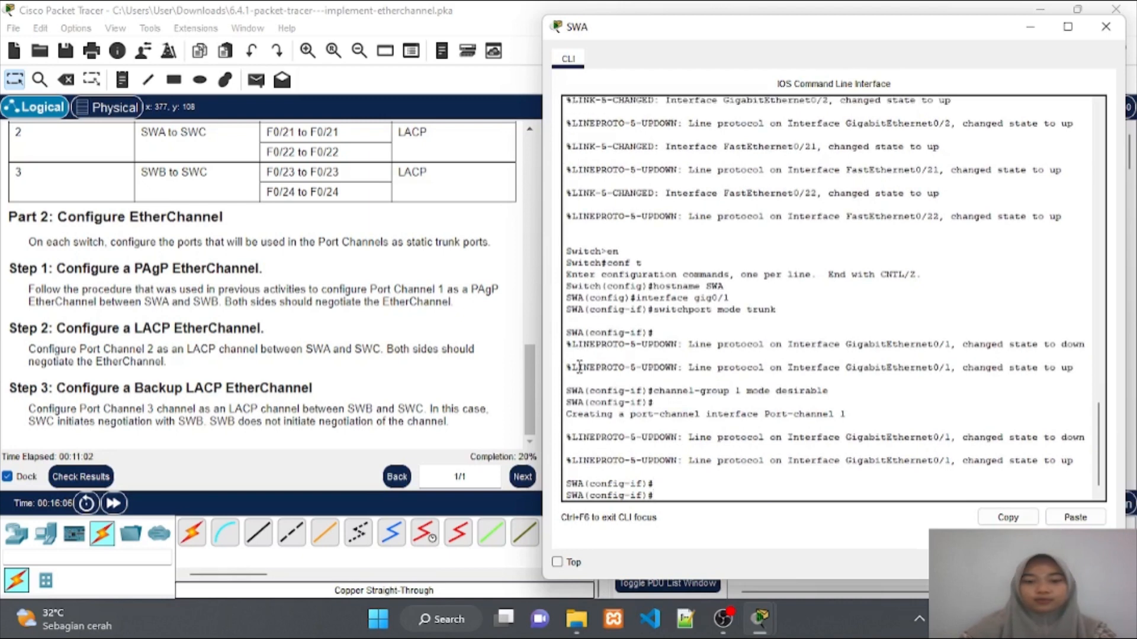
type("in")
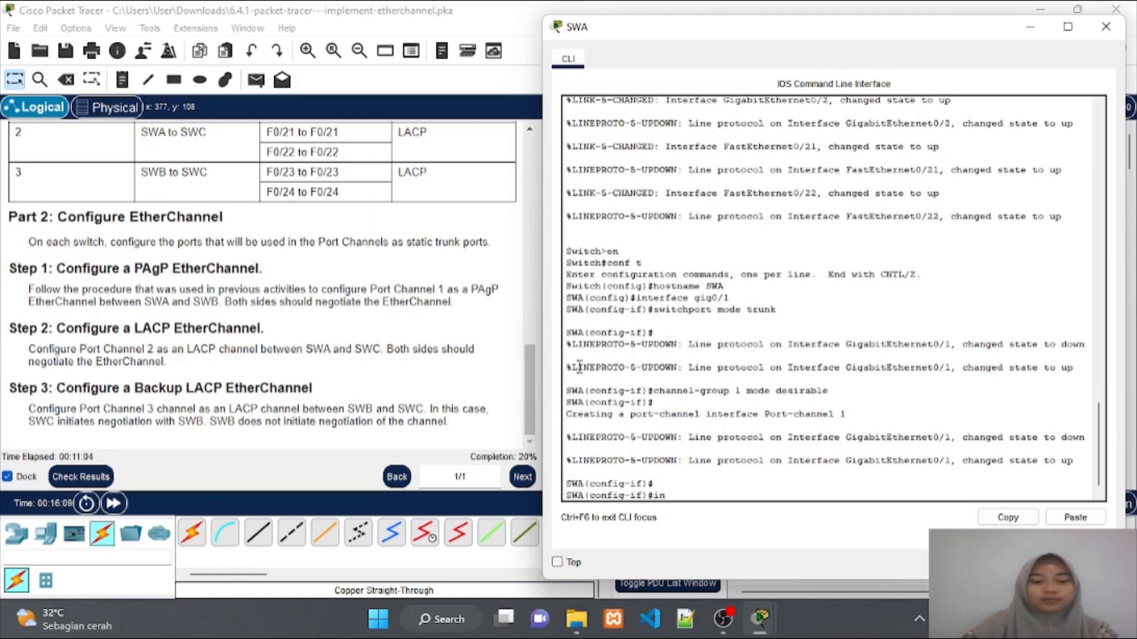
type("terfca")
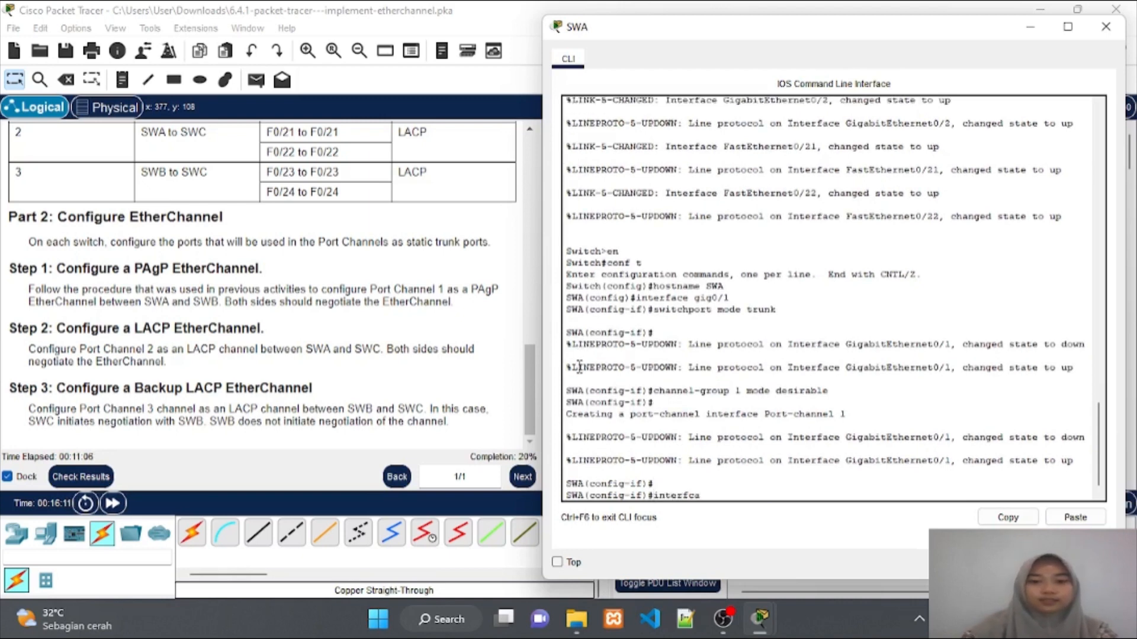
type("\\")
key("BackSpace")
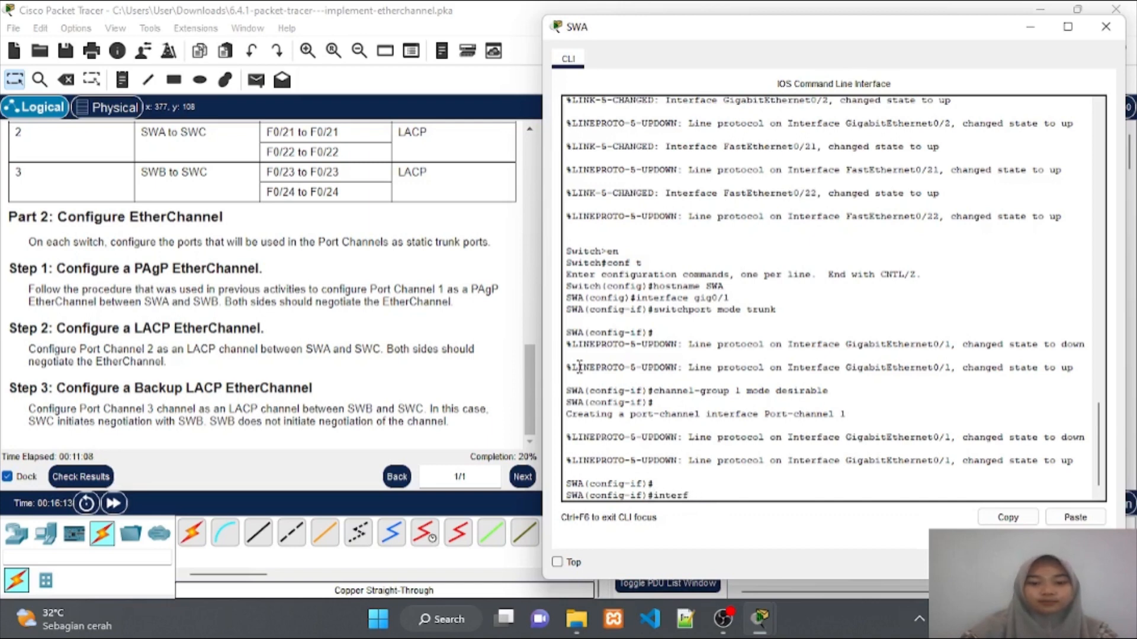
type("ace gig0")
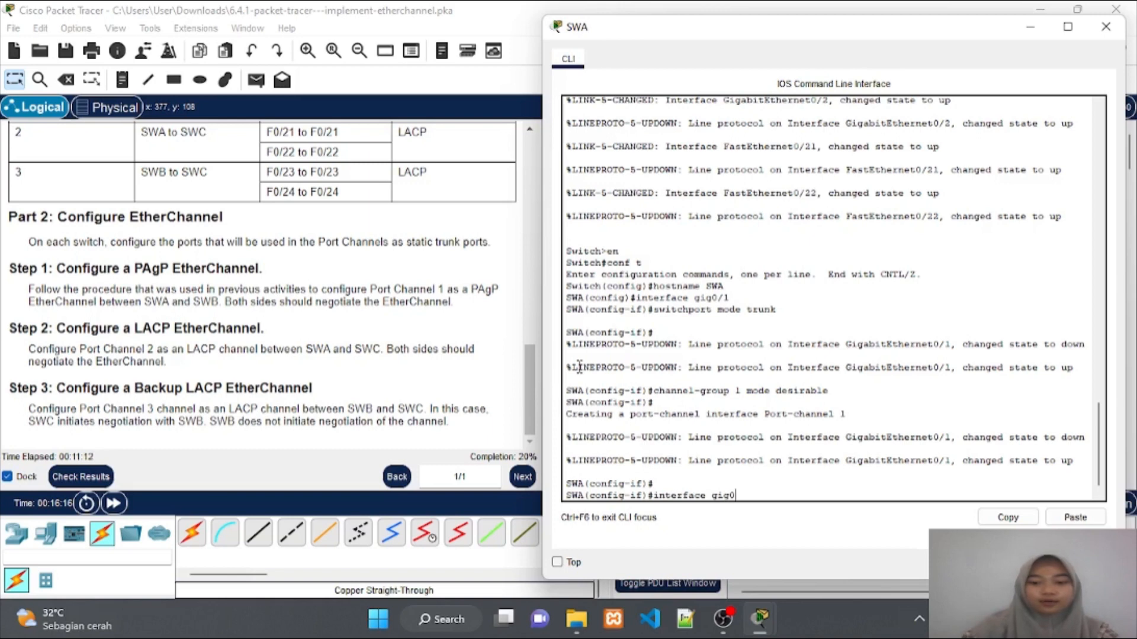
type("/2")
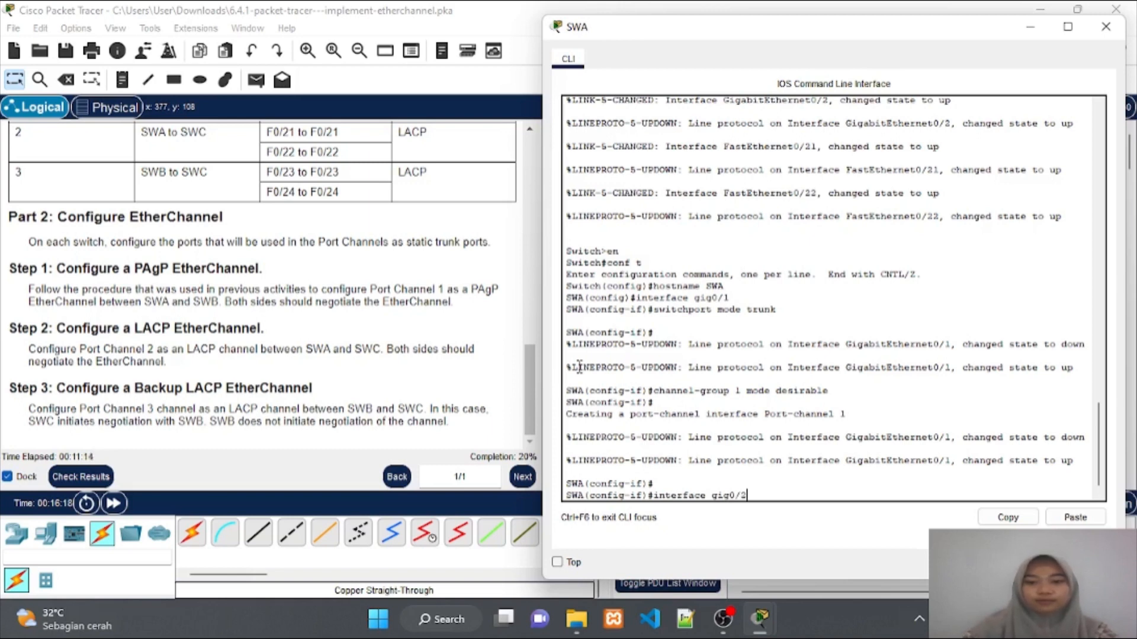
key("Return")
key("Return")
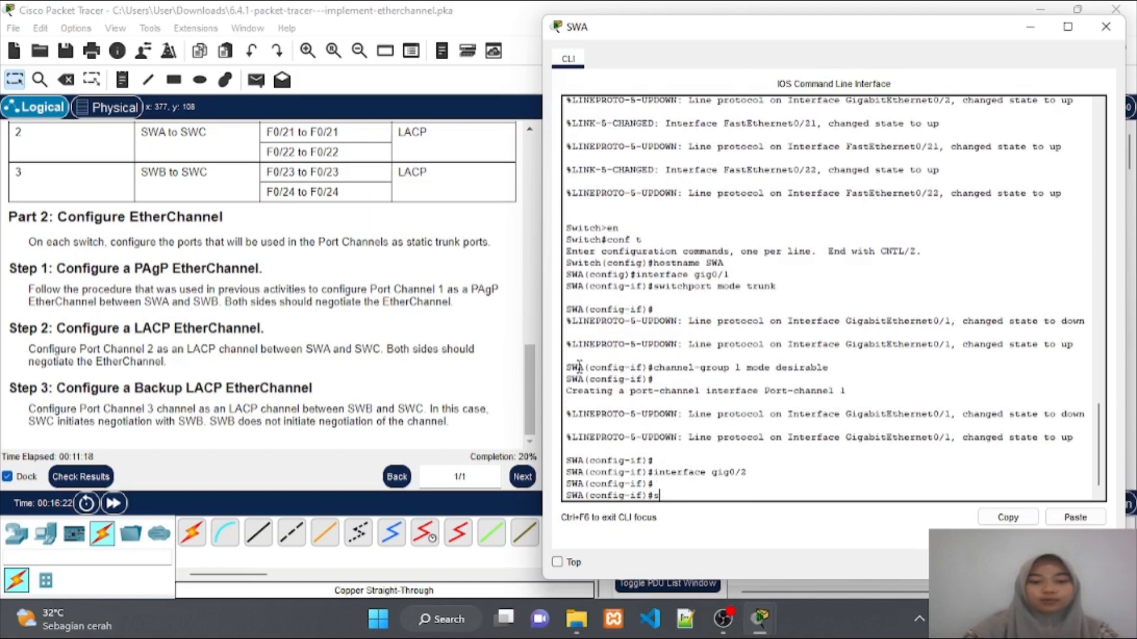
type("swi")
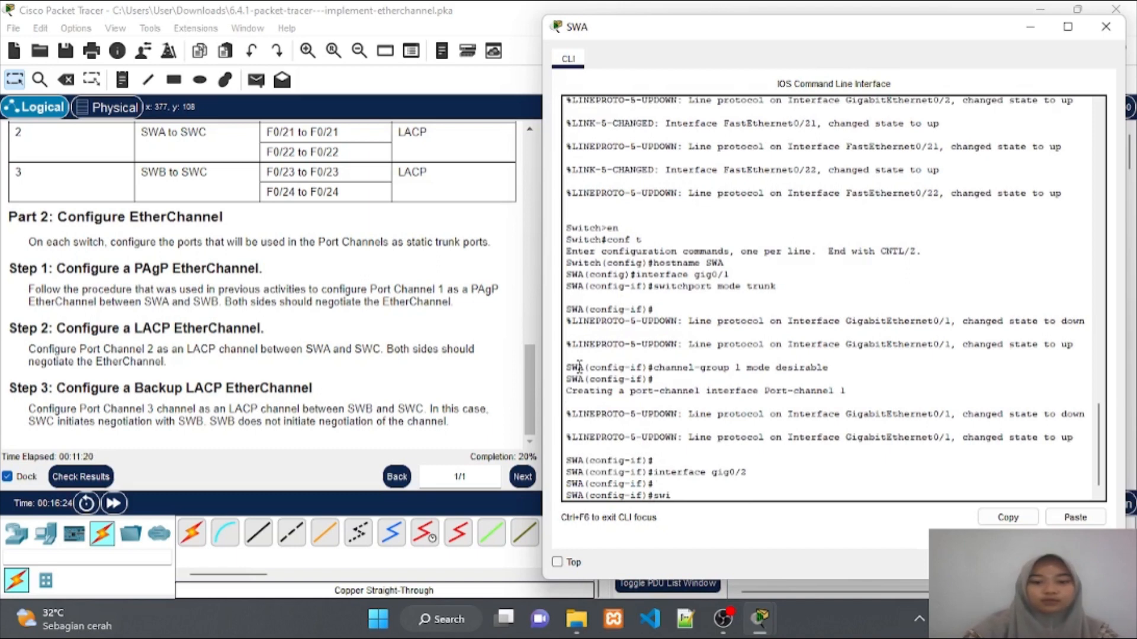
type("tchport mo")
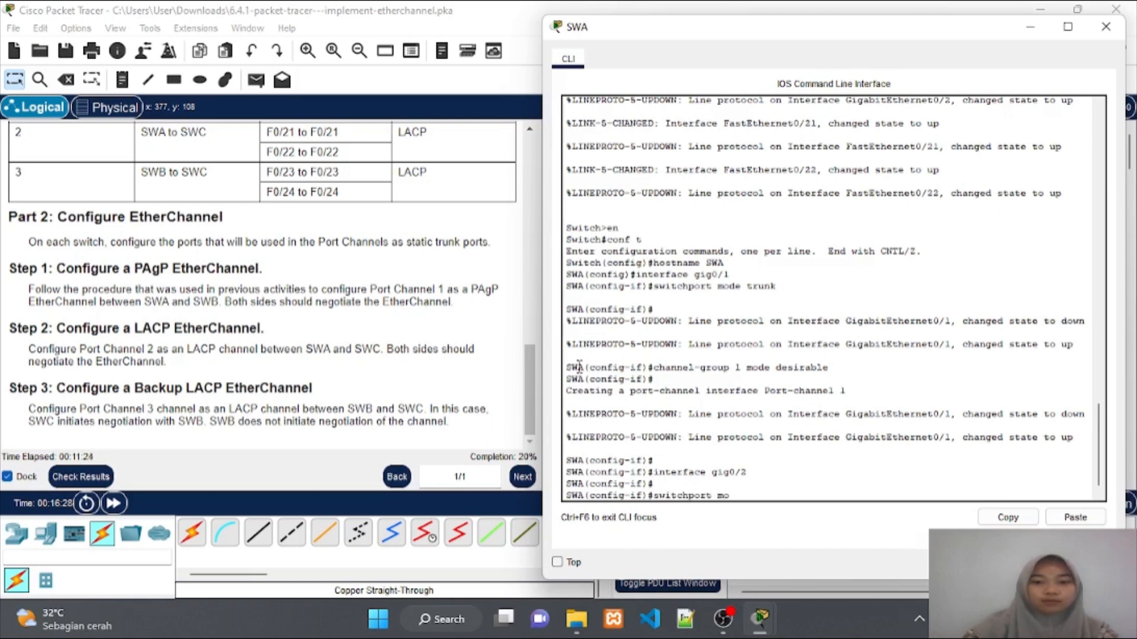
type("de tr")
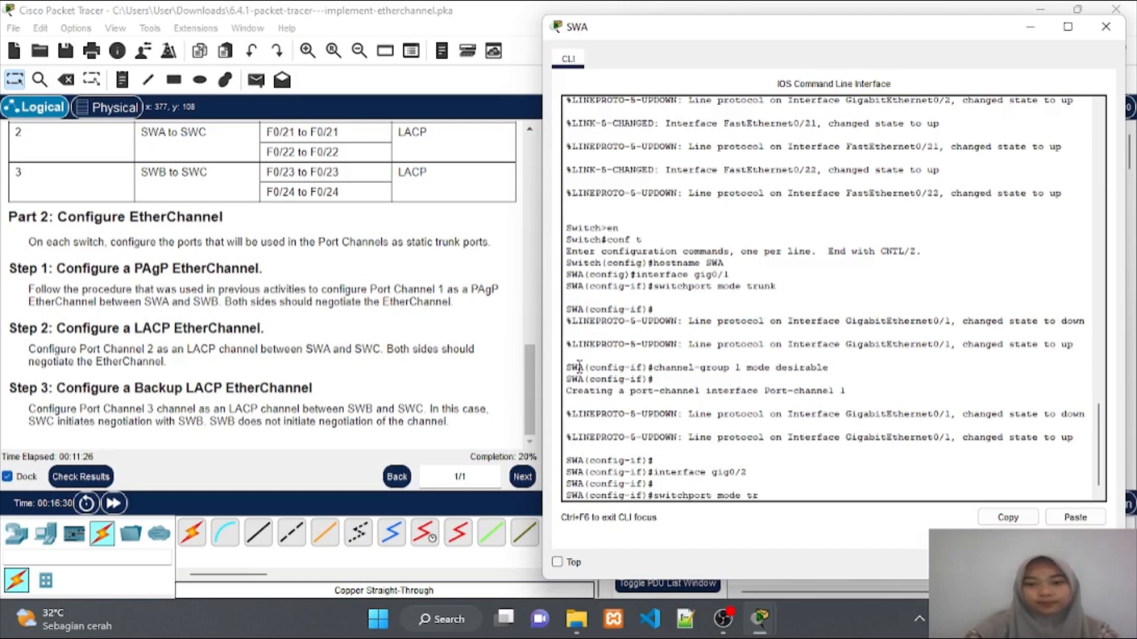
type("unk")
key("Return")
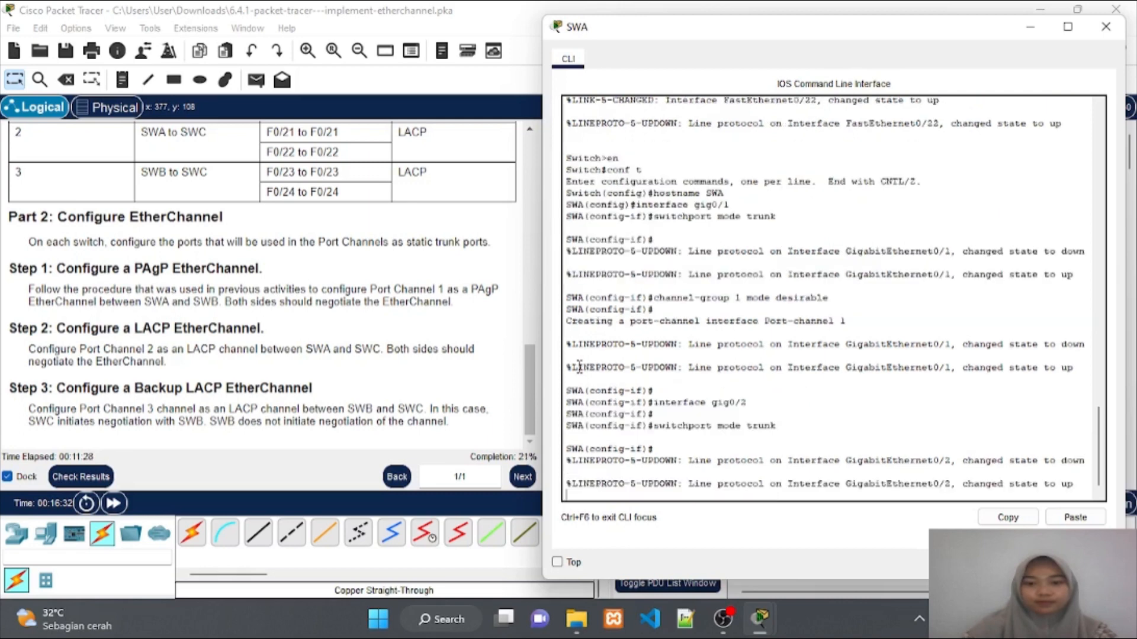
Add gig0/2 to channel-group 1 mode desirable and exit interface configuration
key("Return")
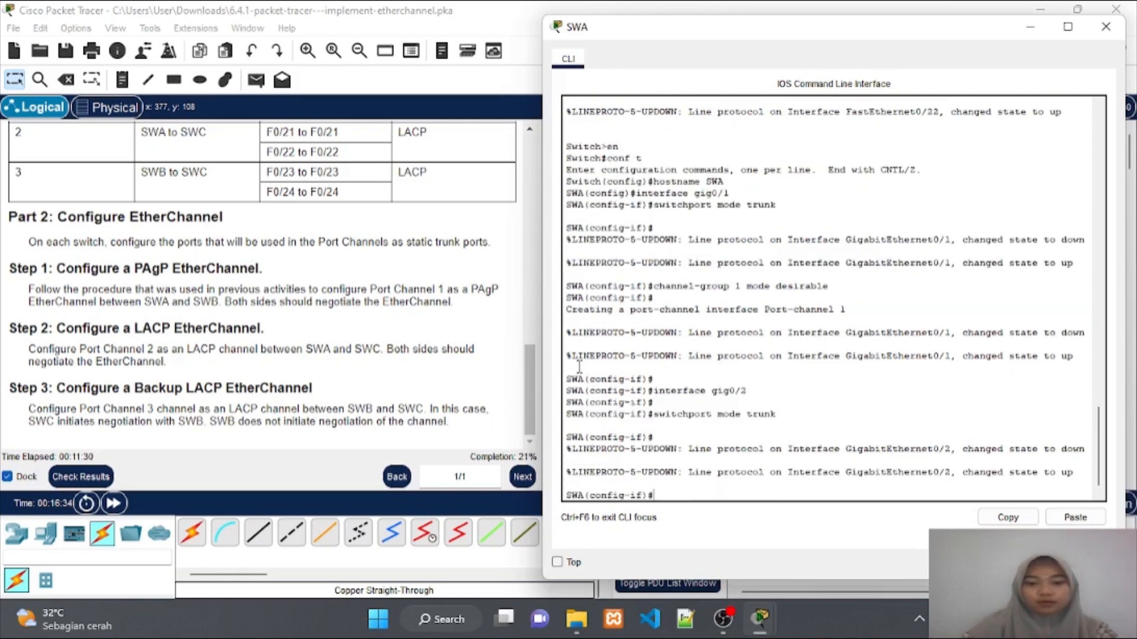
type("channel")
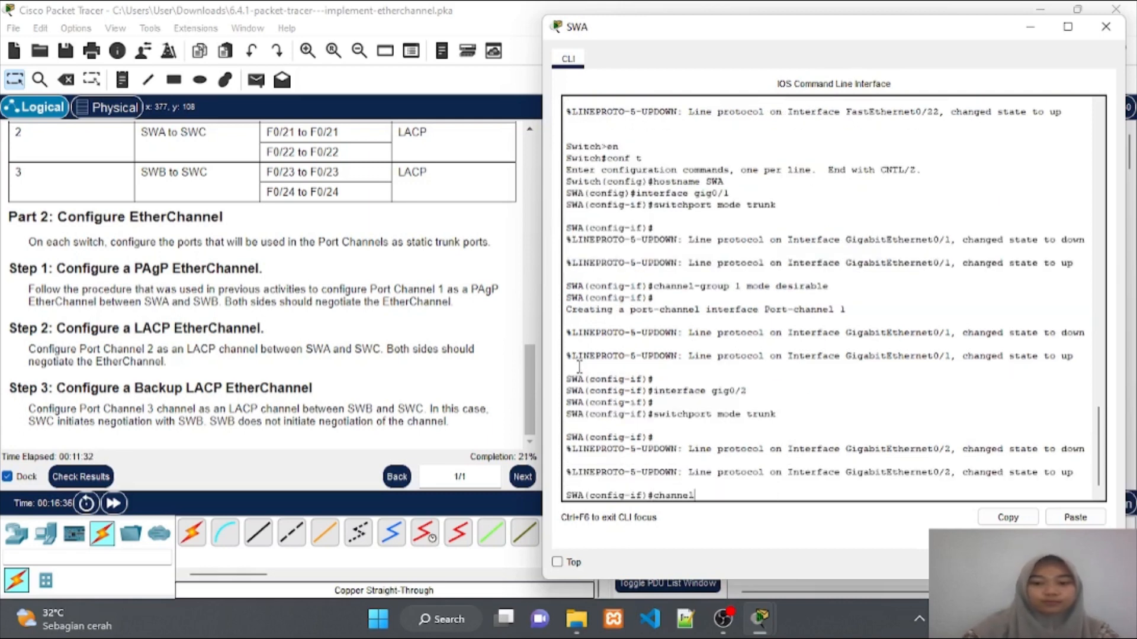
type("-gorup")
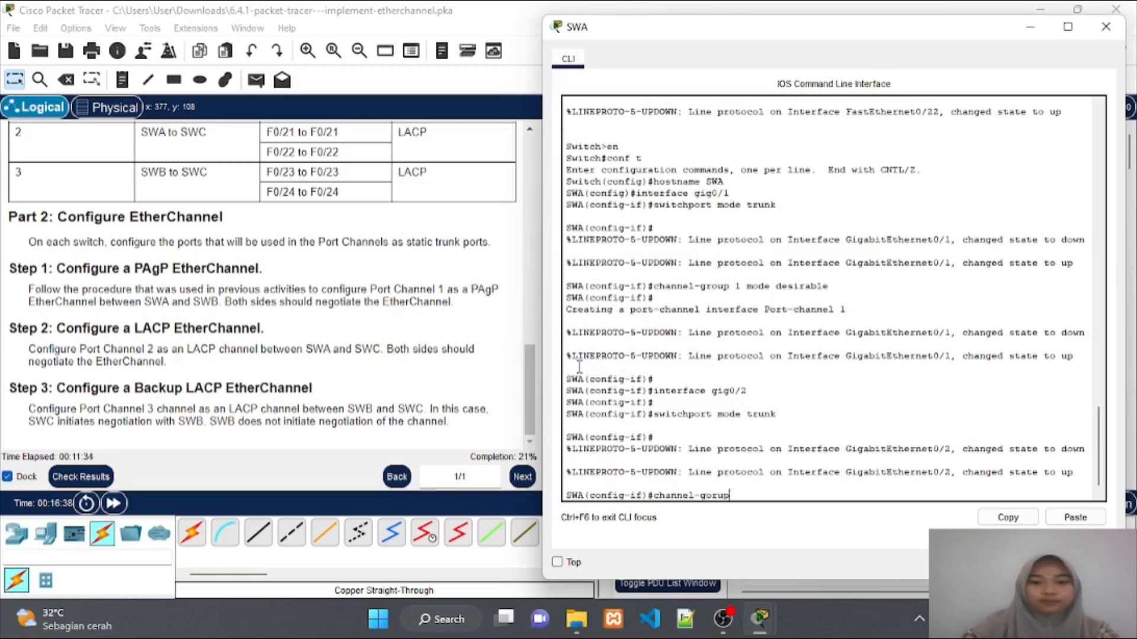
key("BackSpace")
key("BackSpace")
key("BackSpace")
key("BackSpace")
type("roup 1 ")
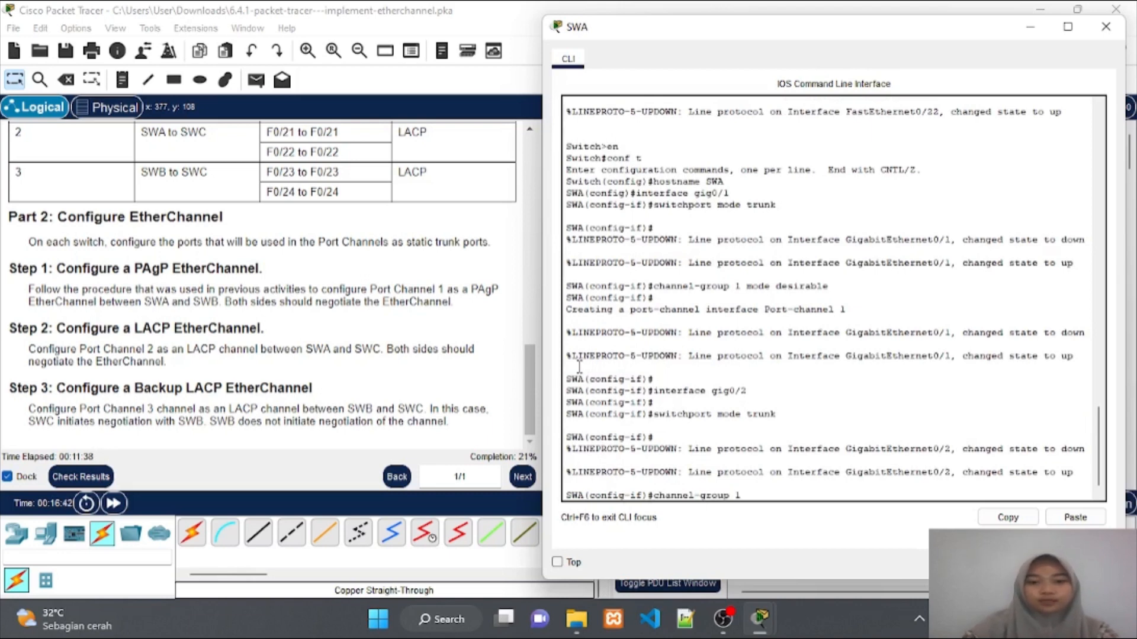
type("mode desirable")
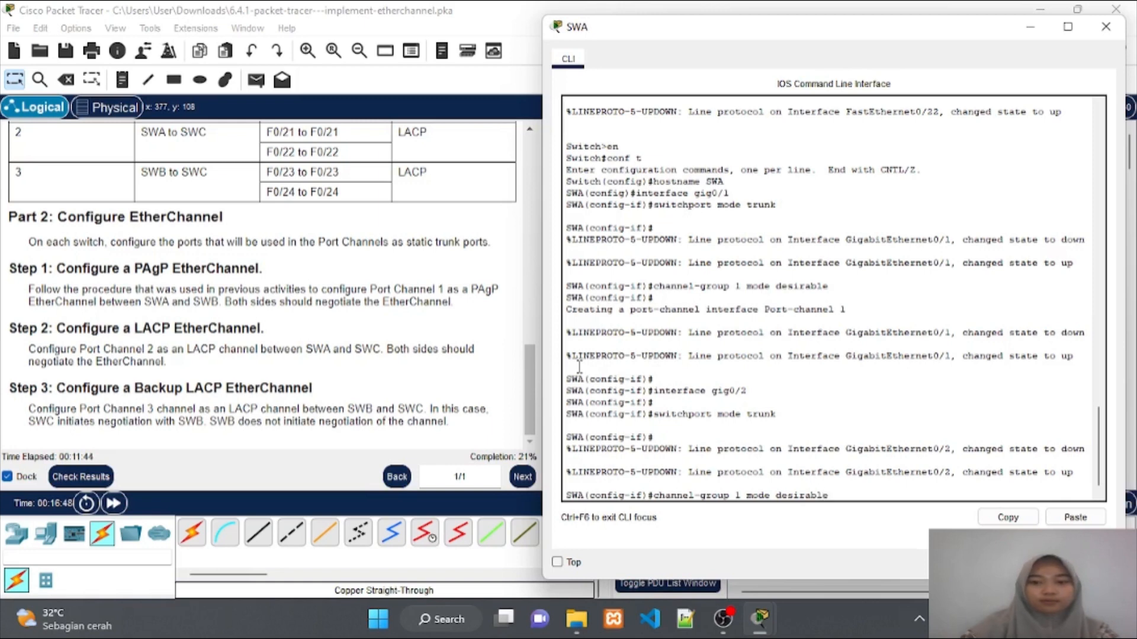
key("Return")
key("Return")
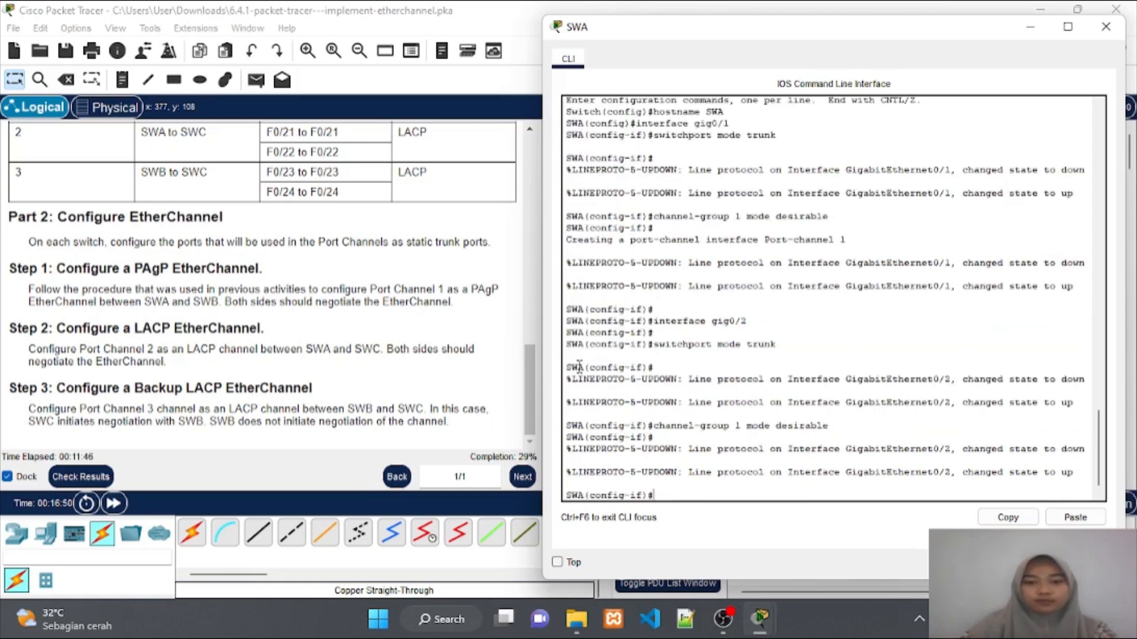
type("ex")
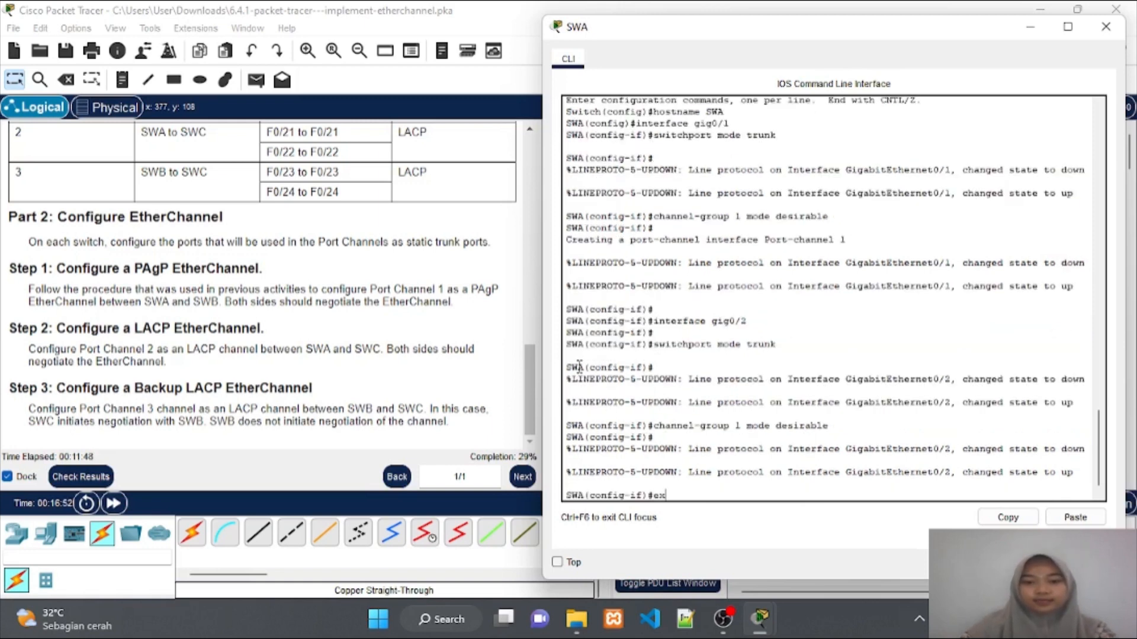
key("Return")
key("Return")
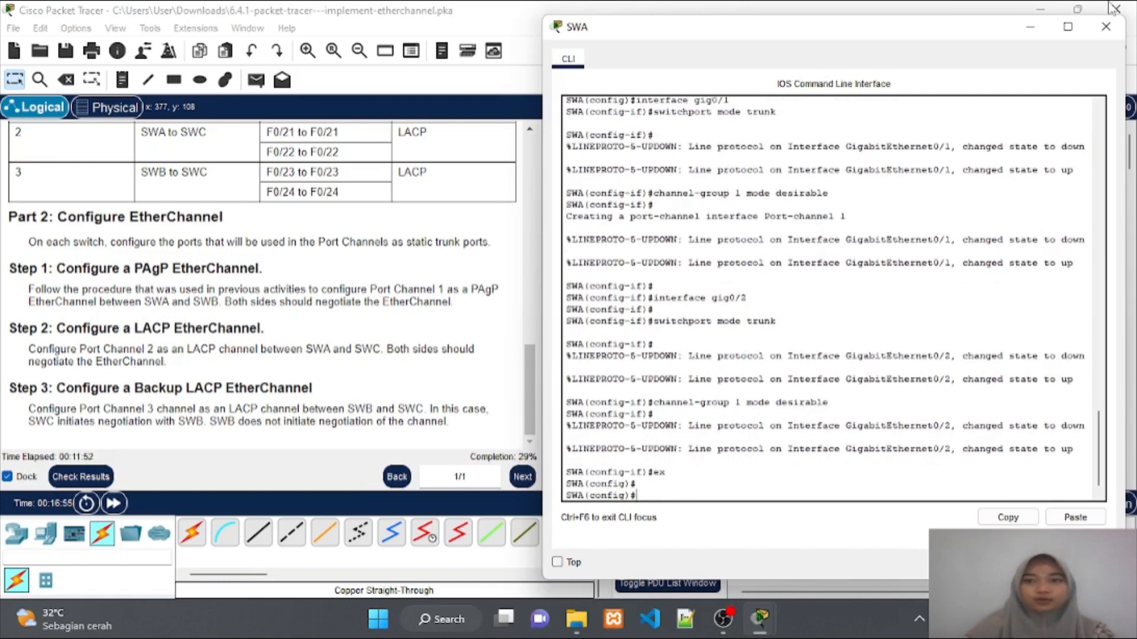
Close SWA's console, fast-forward time, and open SWB's CLI beside the instructions
left_click(1031, 30)
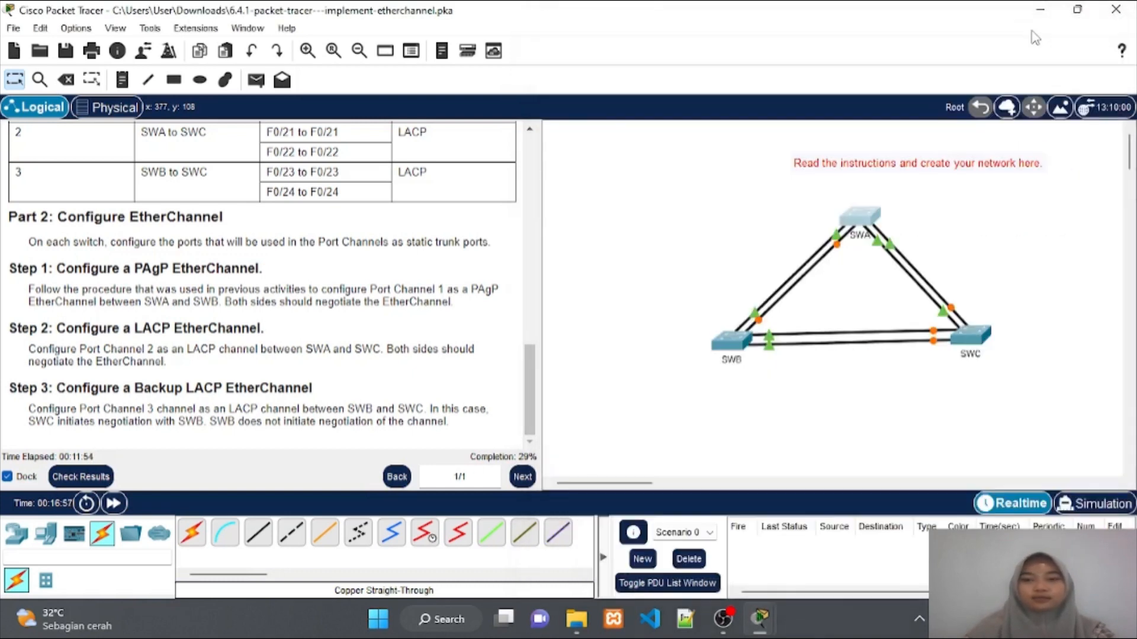
left_click(113, 504)
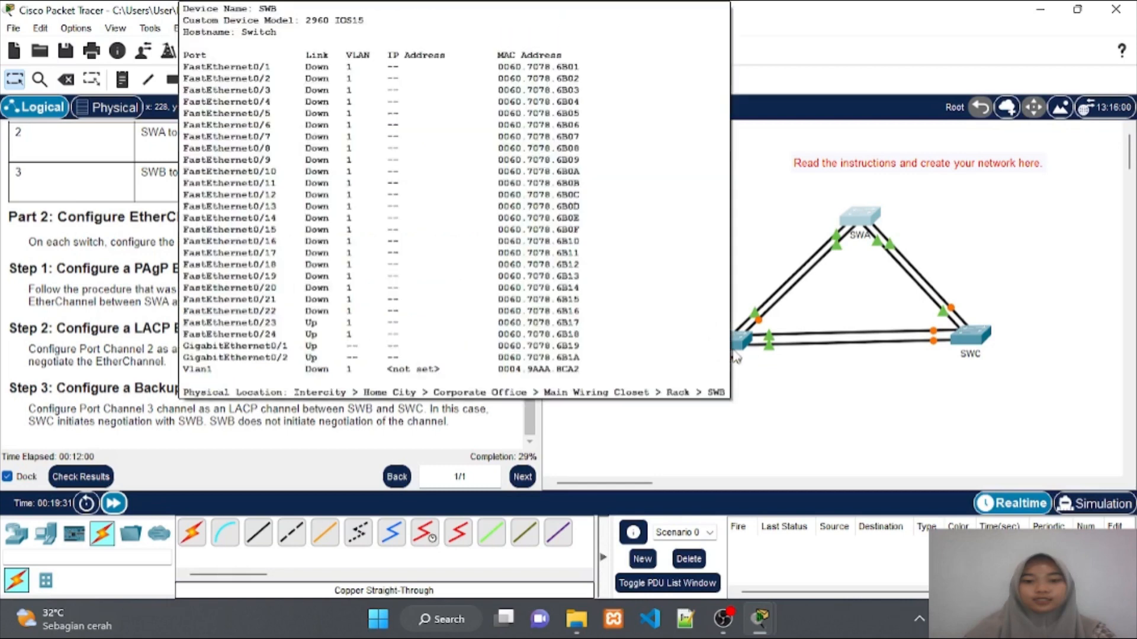
left_click(733, 353)
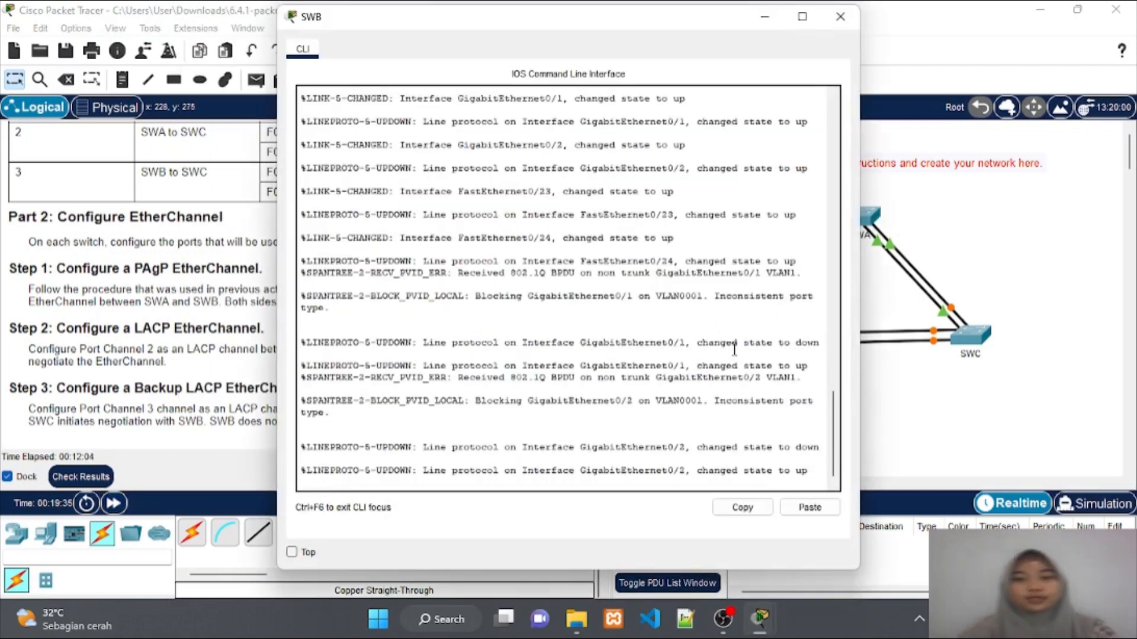
left_click_drag(571, 23, 844, 34)
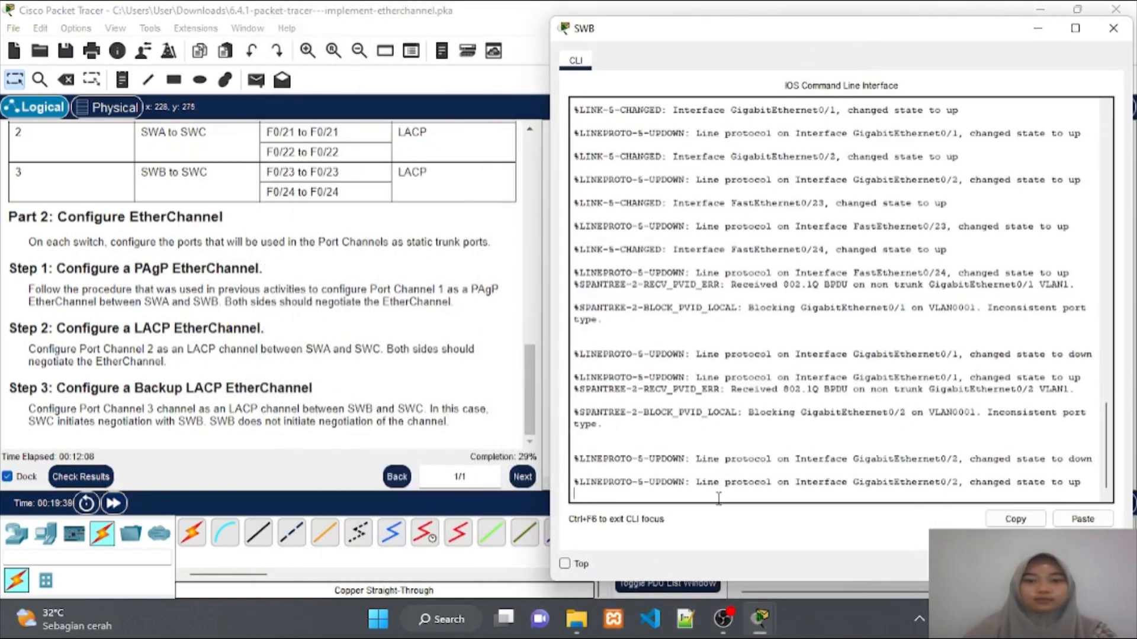
On the second switch, enter global configuration mode and set hostname SWB
key("Return")
type("en")
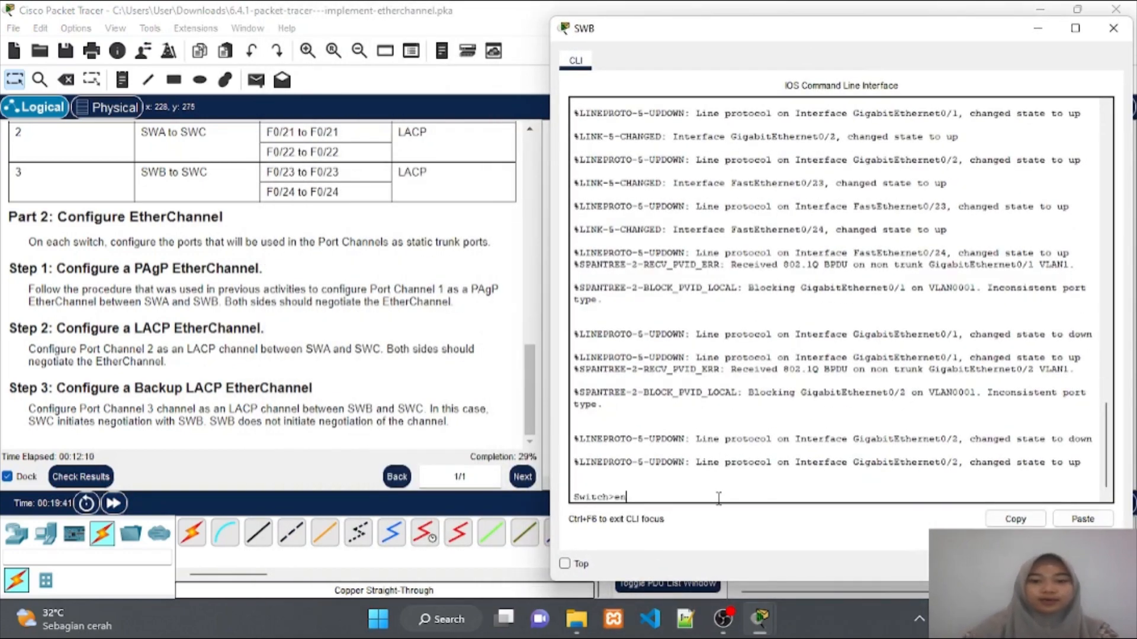
key("Return")
type("conf")
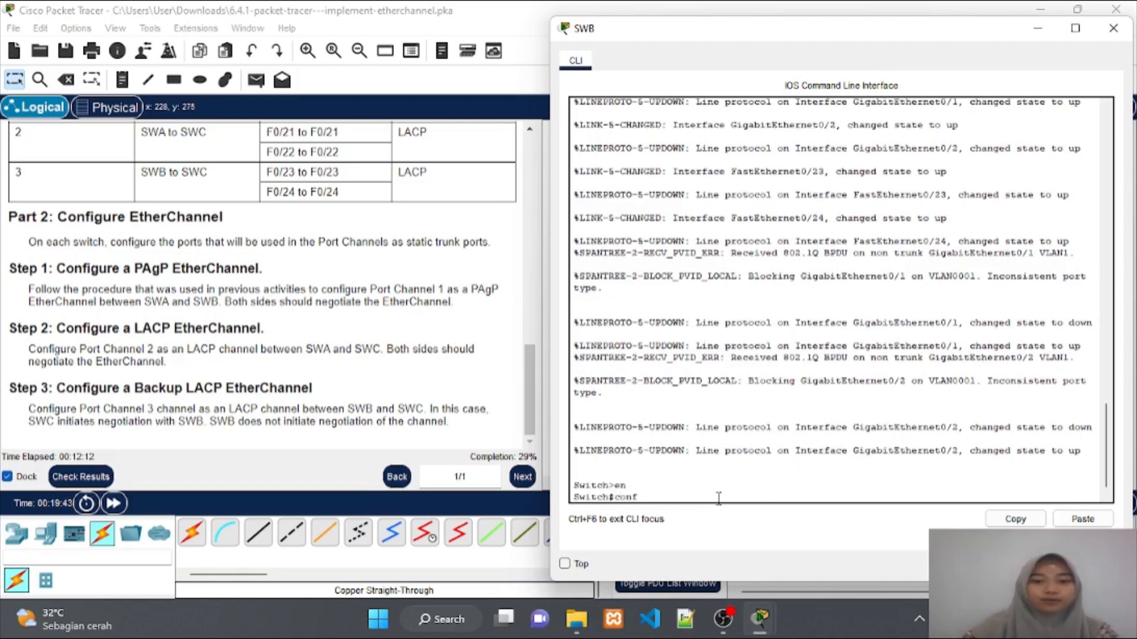
type(" t")
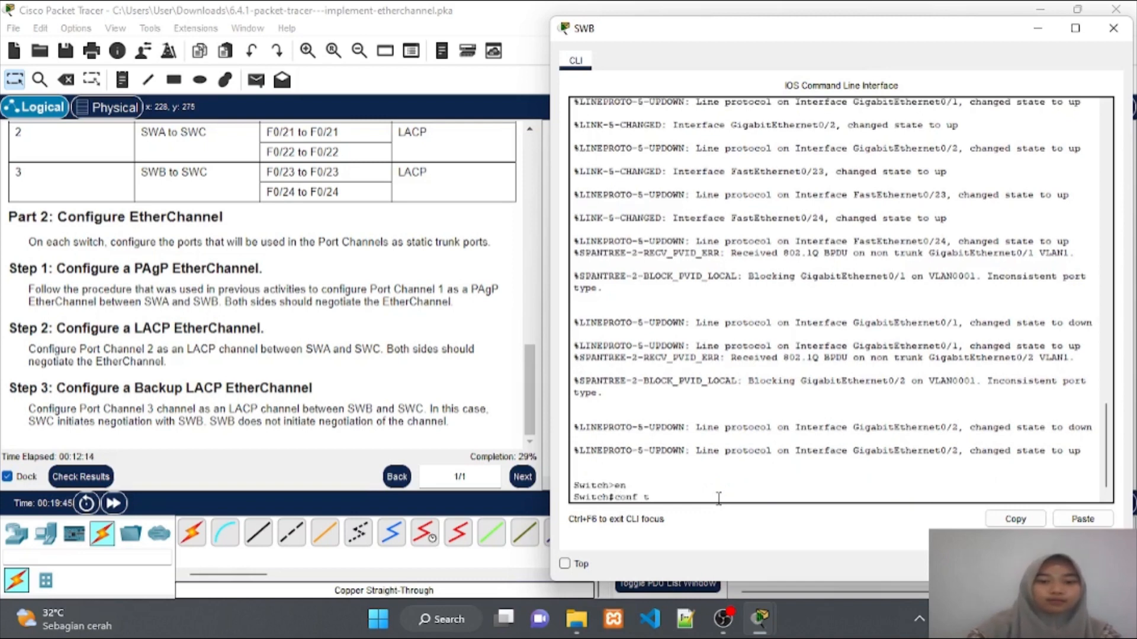
key("Return")
type("h")
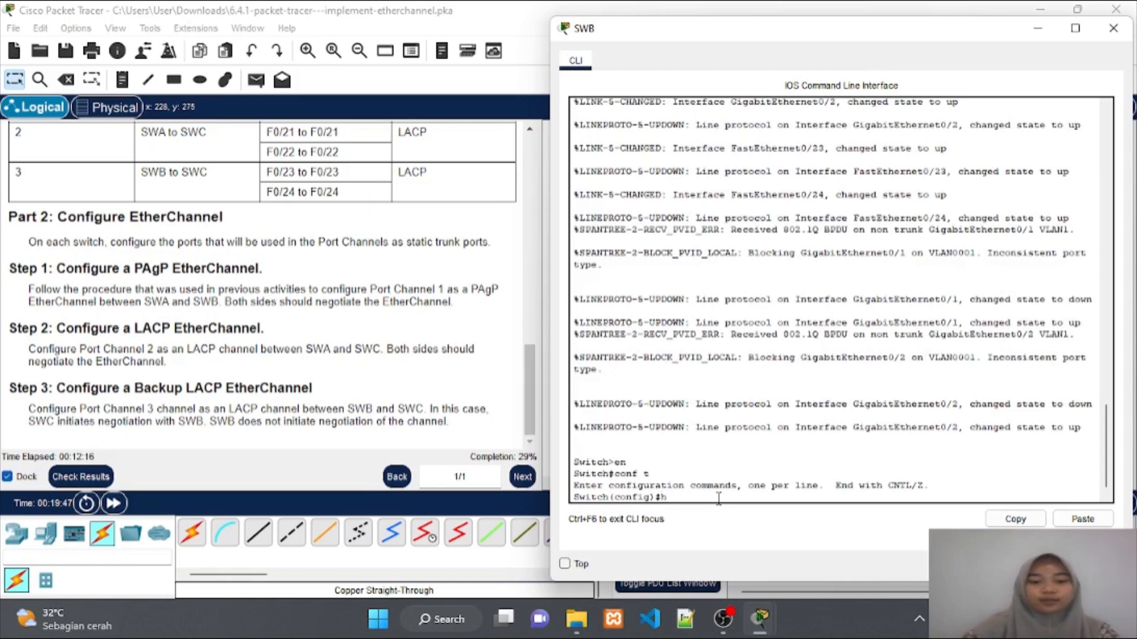
type("ostnam")
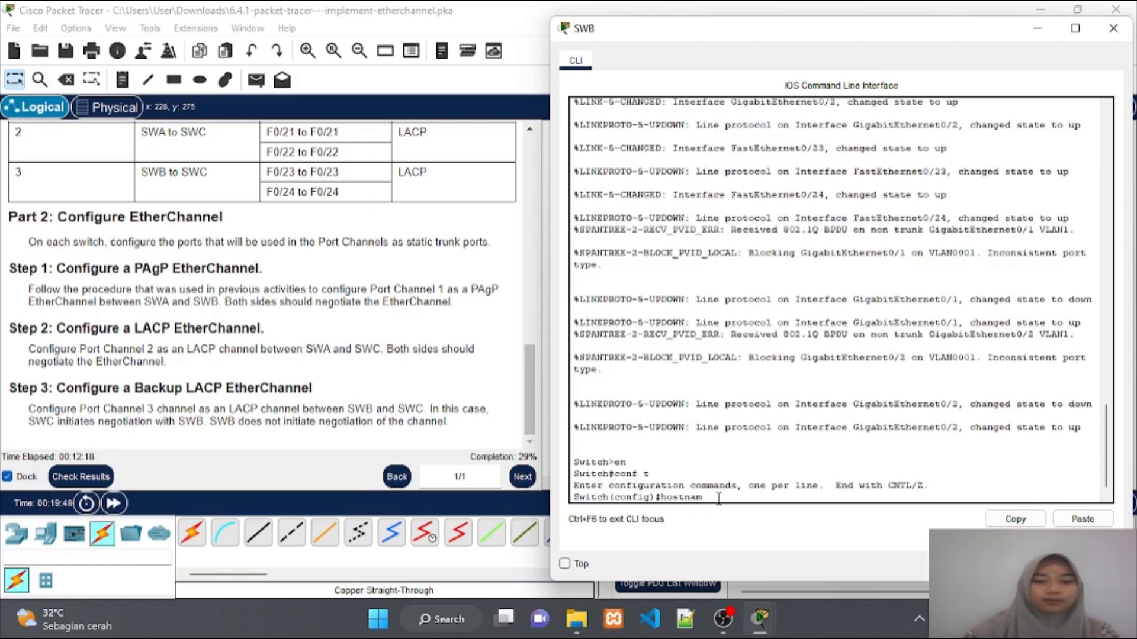
type("e SWB")
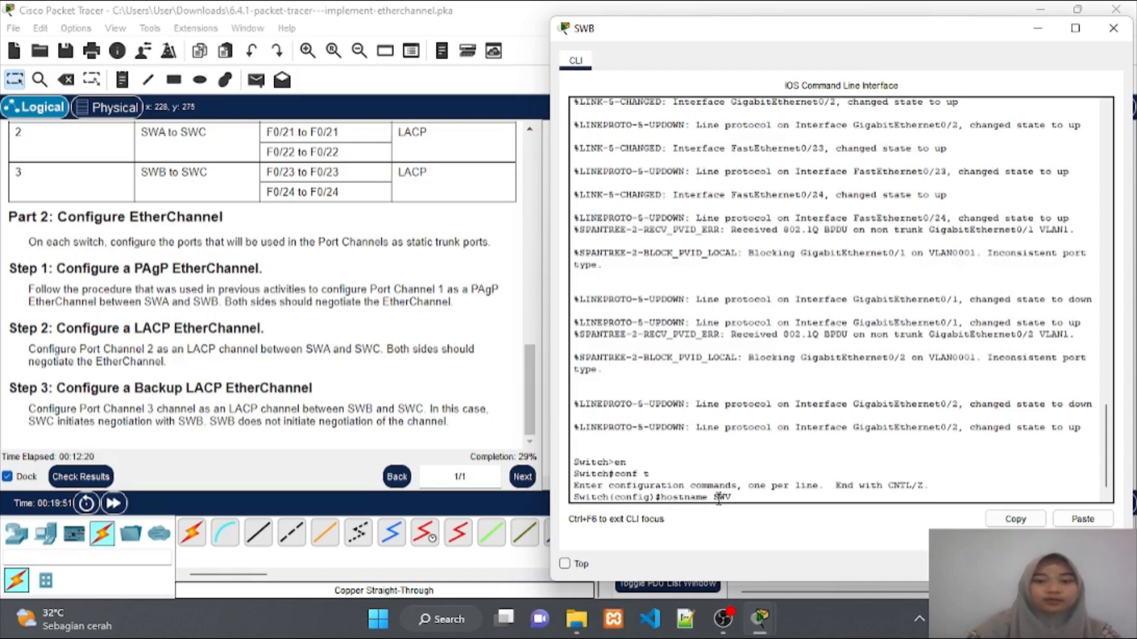
key("BackSpace")
type("B")
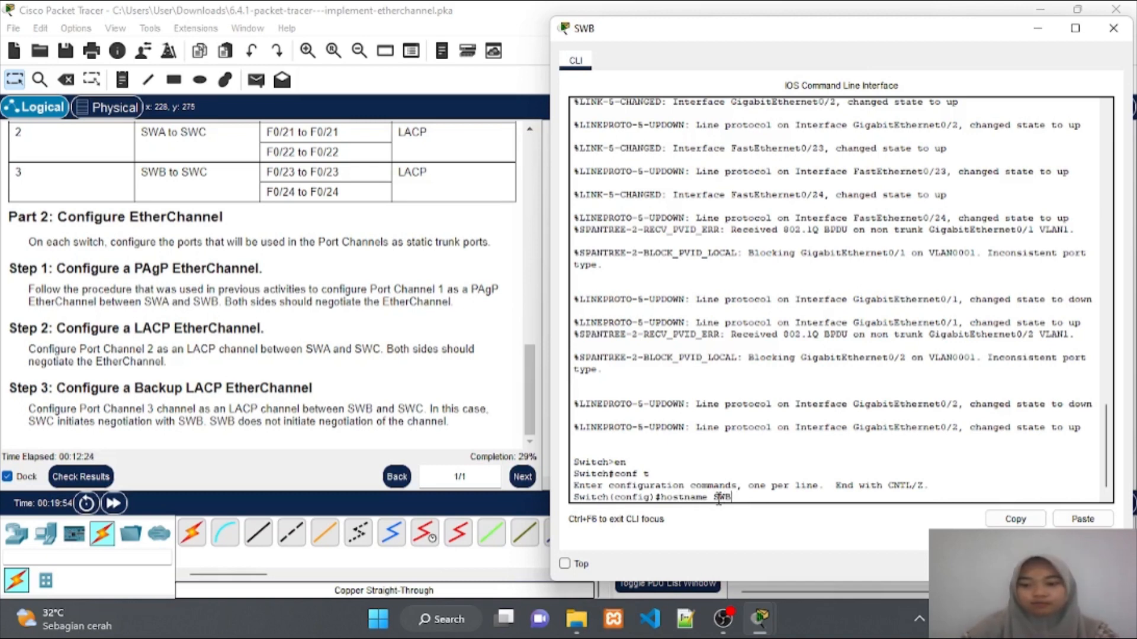
key("Return")
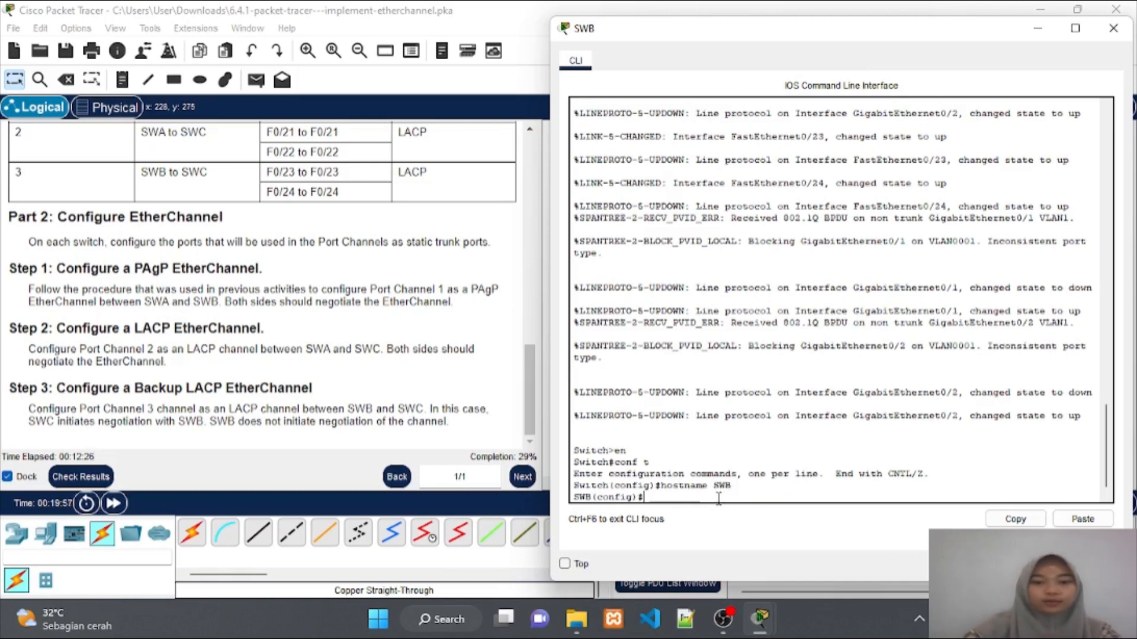
Make SWB's gig0/1 a trunk in channel-group 1 mode desirable, then begin interface gig0/2
type("int")
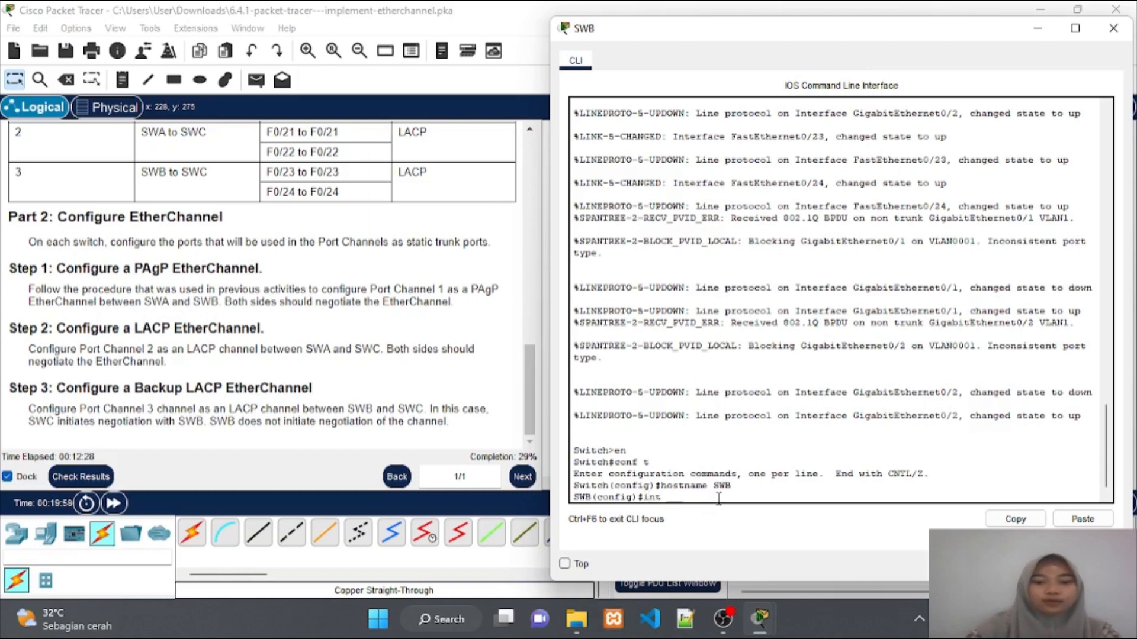
type("erfac")
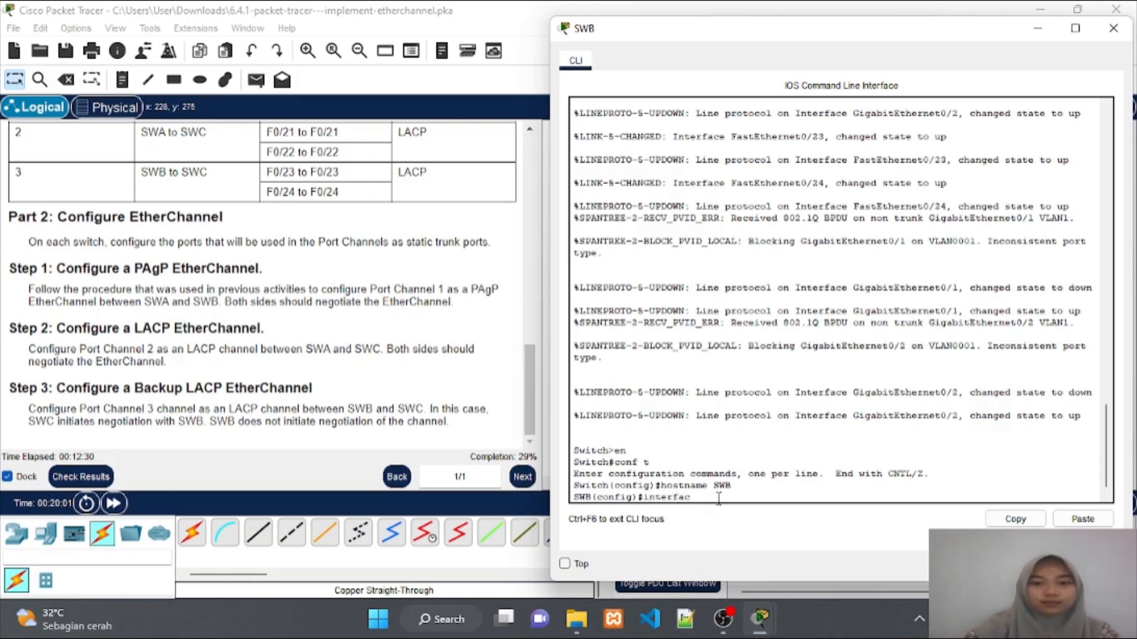
type("e gig")
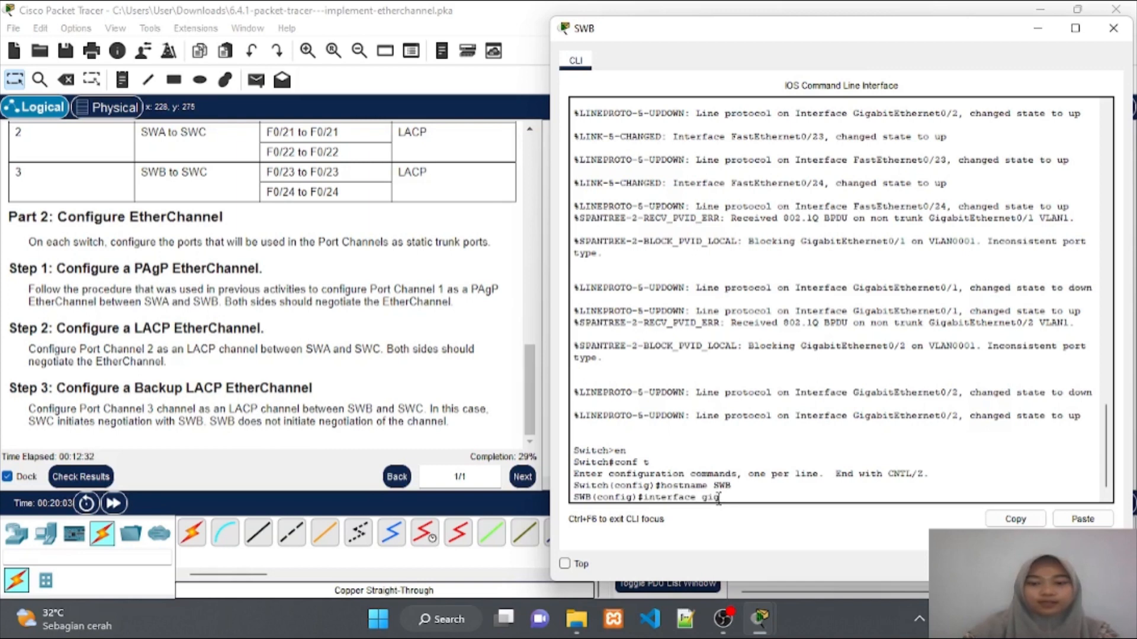
type("0/")
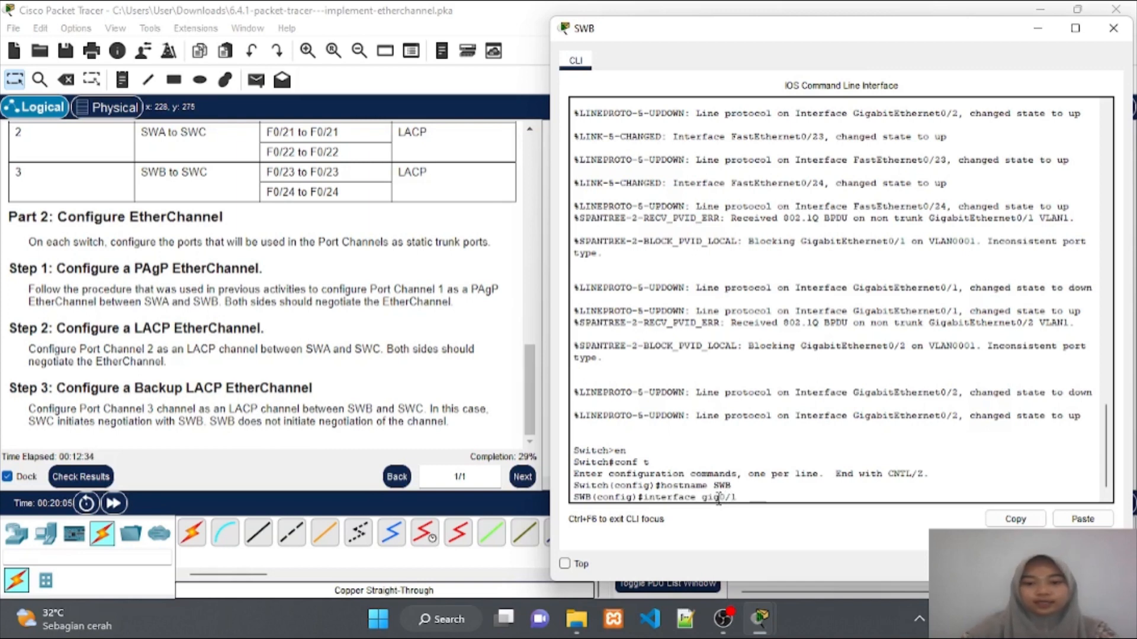
type("1")
key("Return")
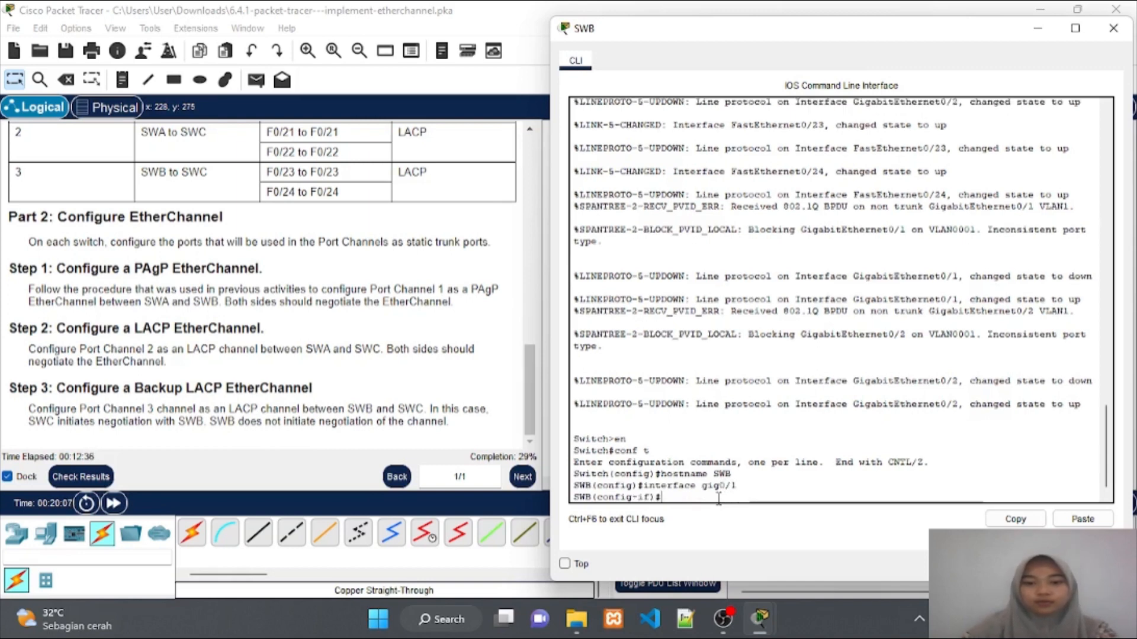
type("switc")
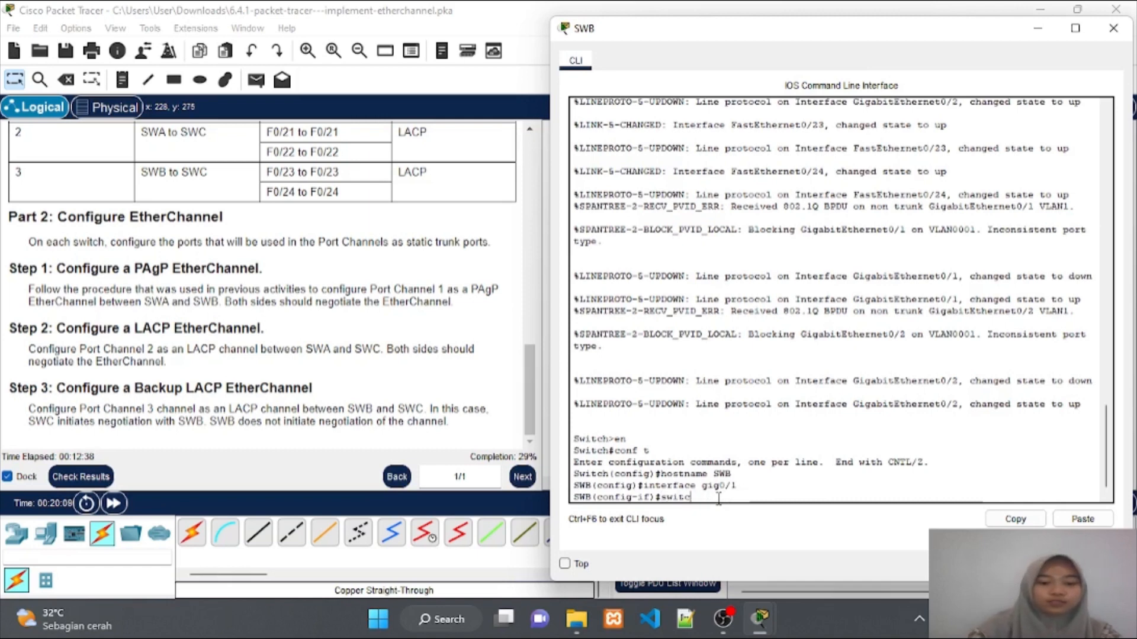
type("hport")
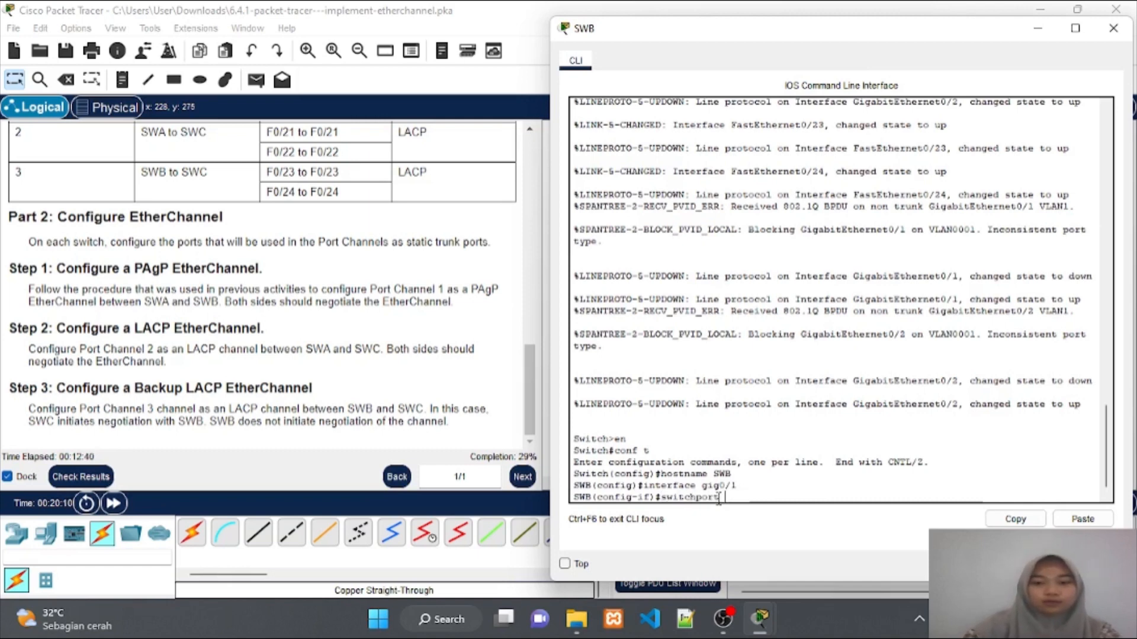
type(" mode tr")
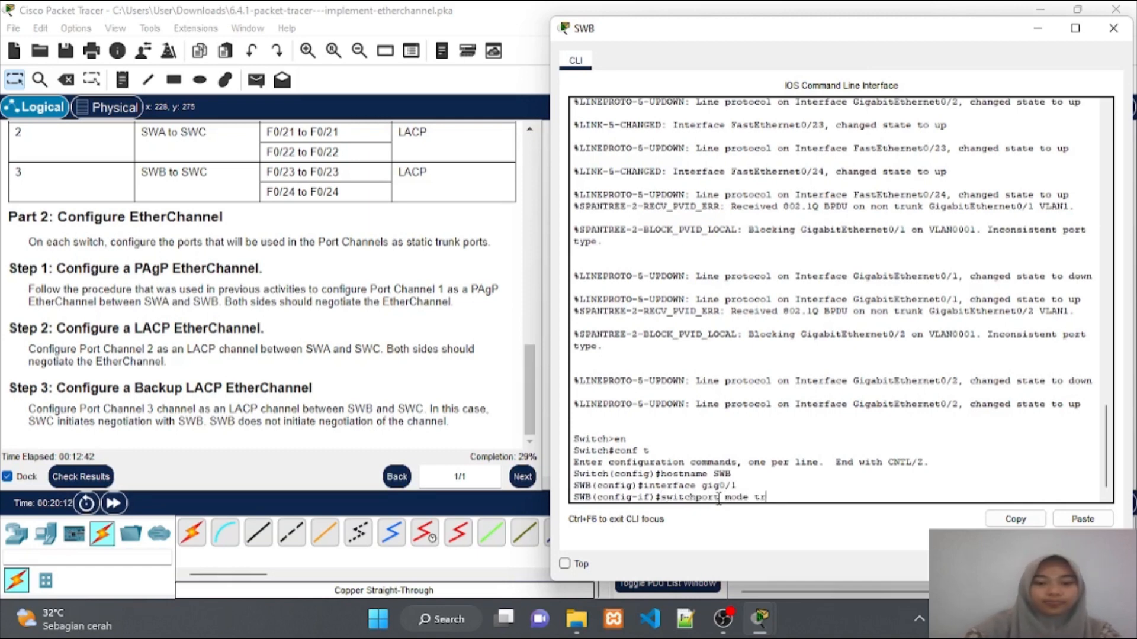
type("unk")
key("Return")
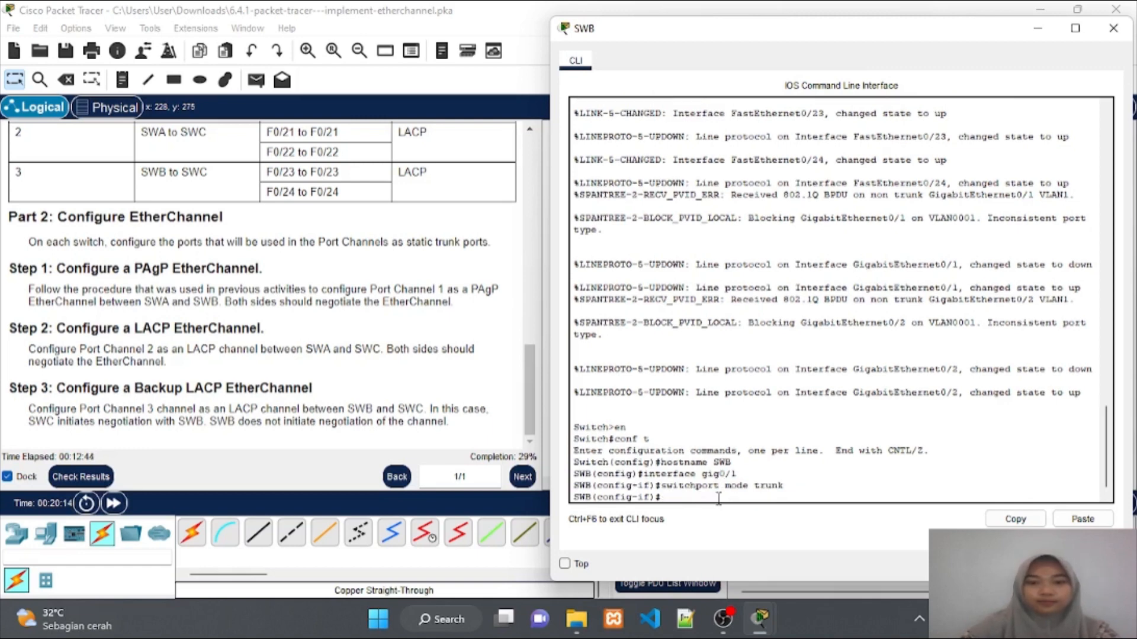
type("channe")
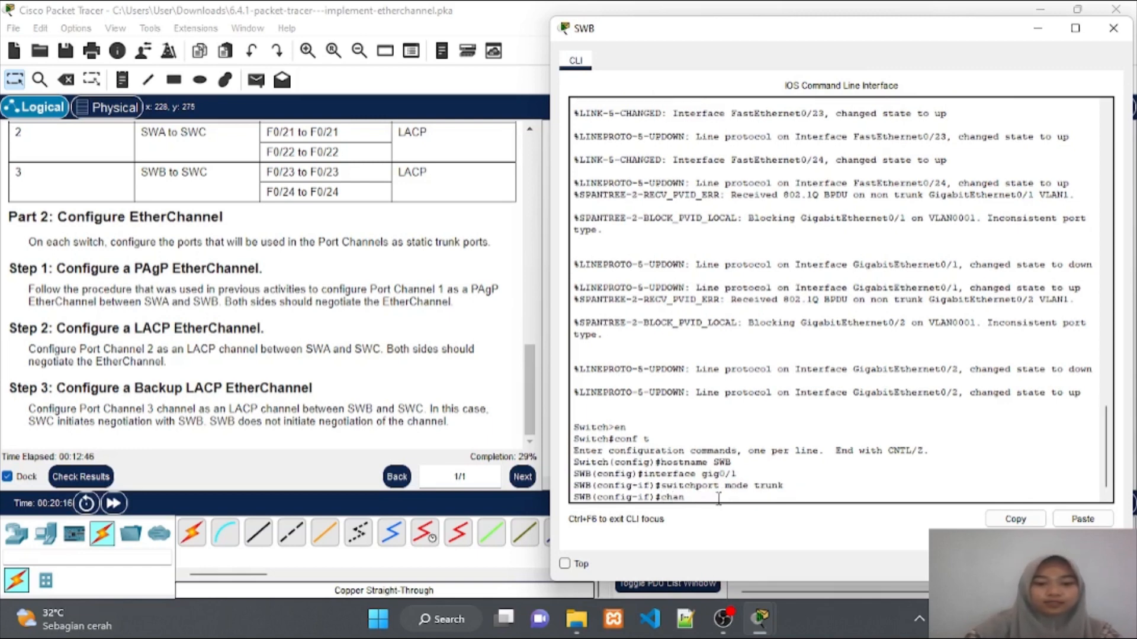
type("roup ")
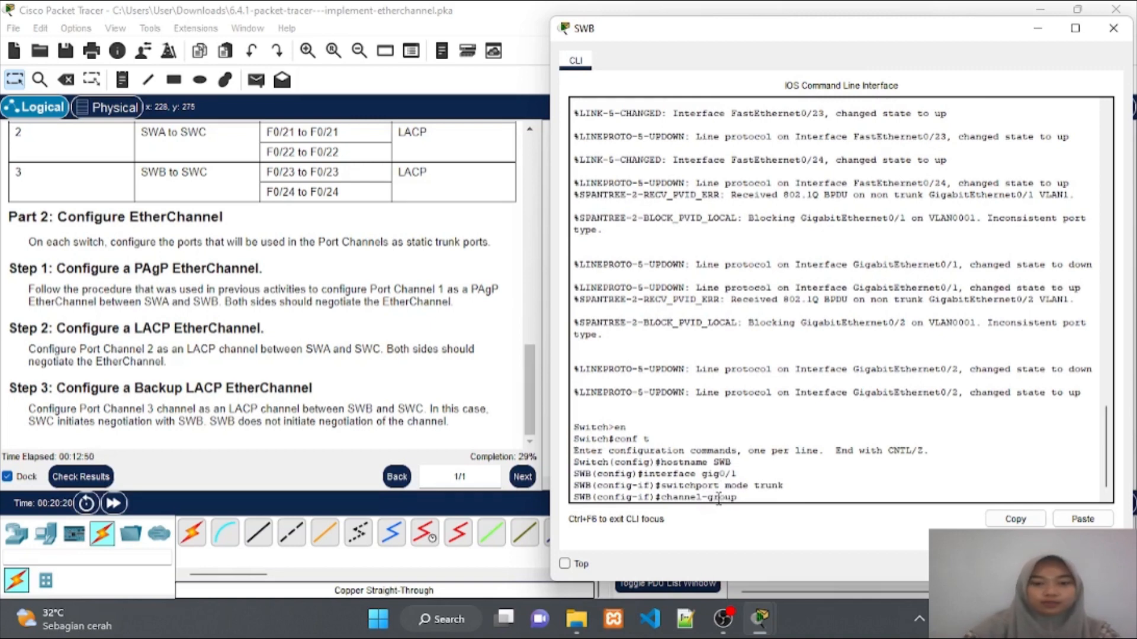
type("1")
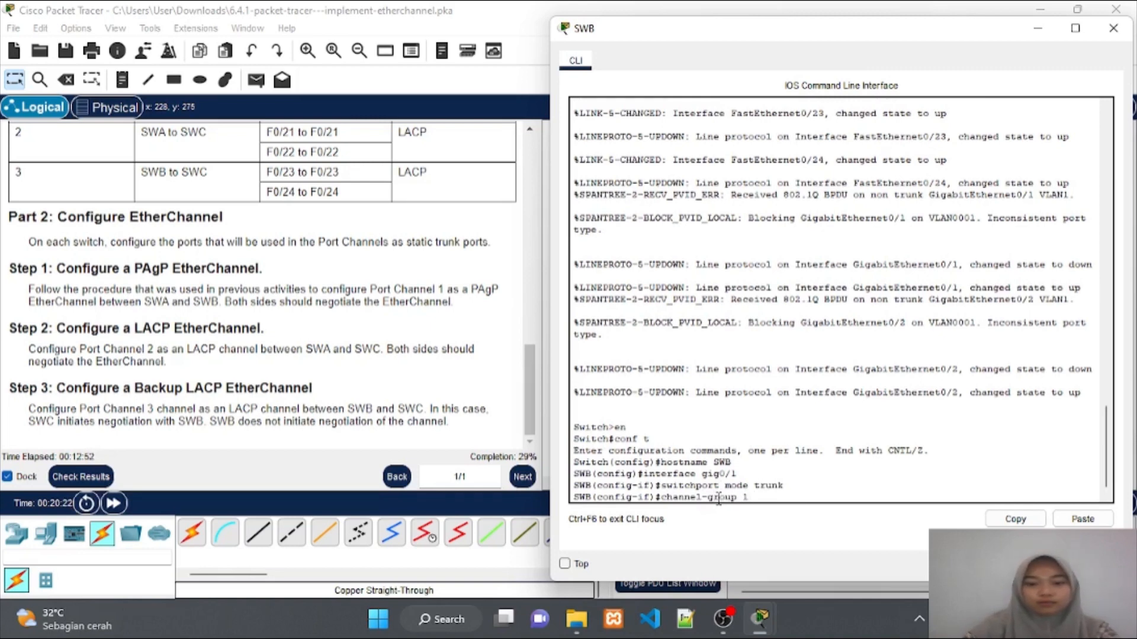
type(" mode")
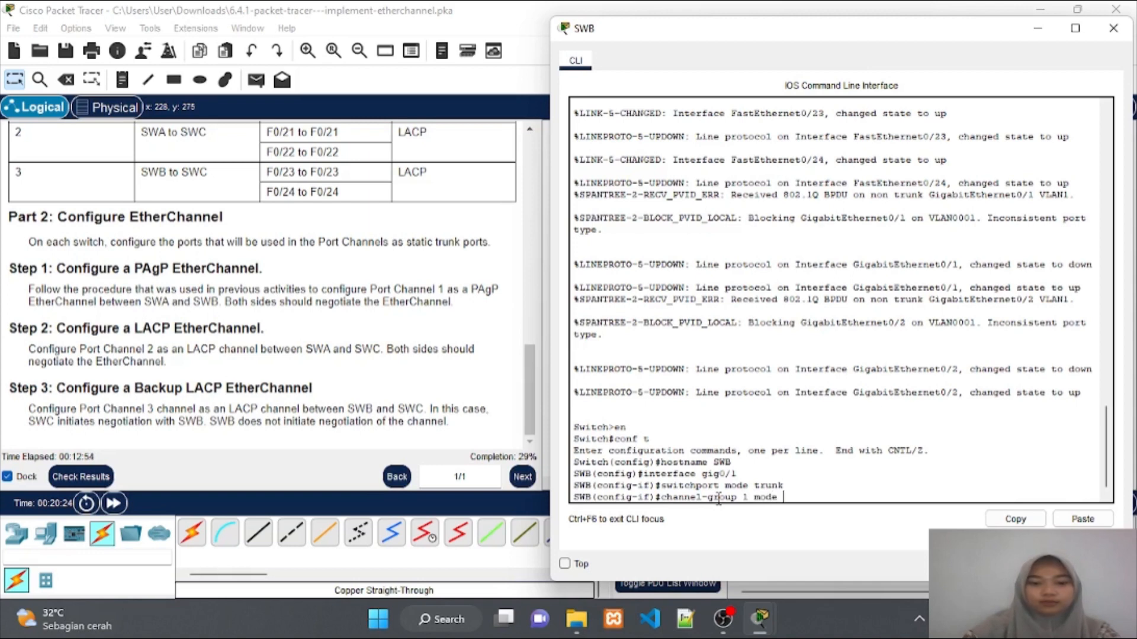
type(" desirab")
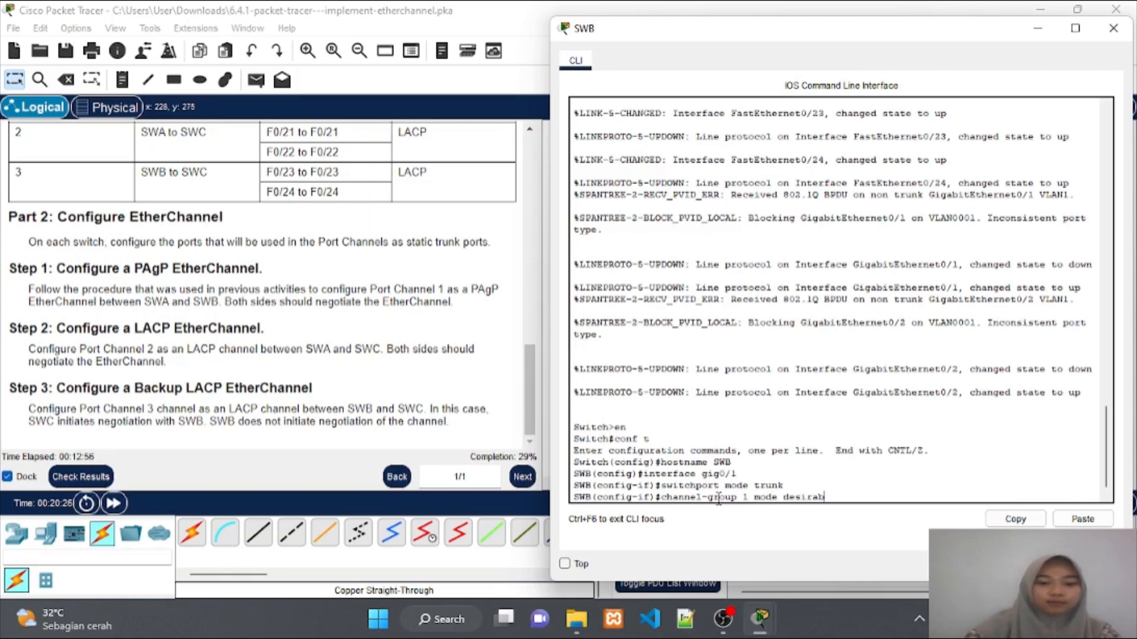
type("le")
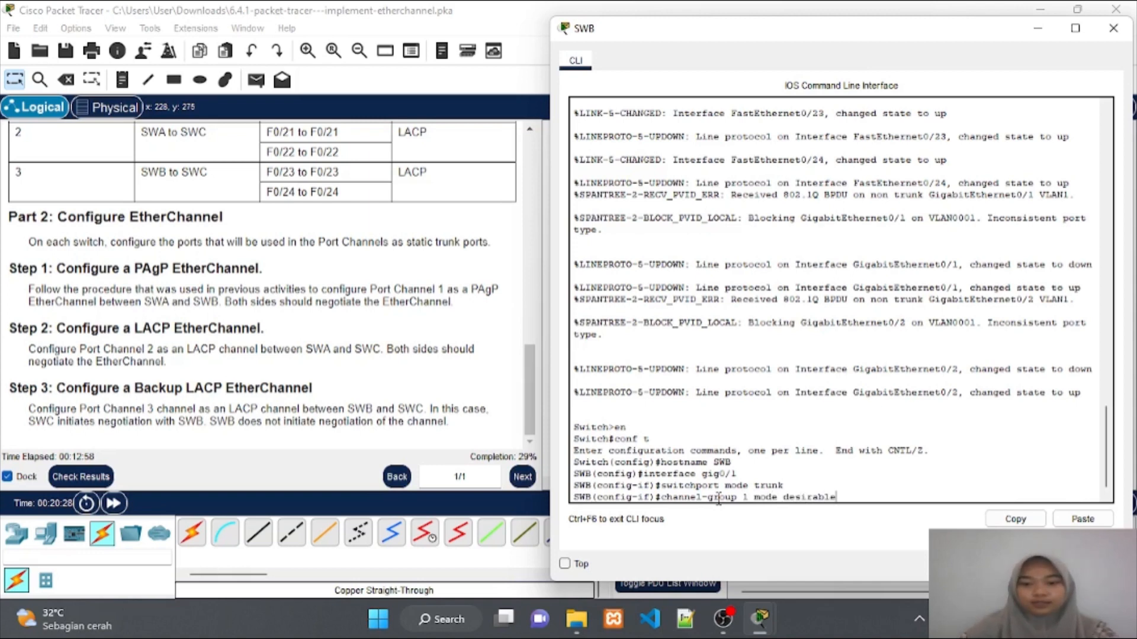
key("Return")
key("Return")
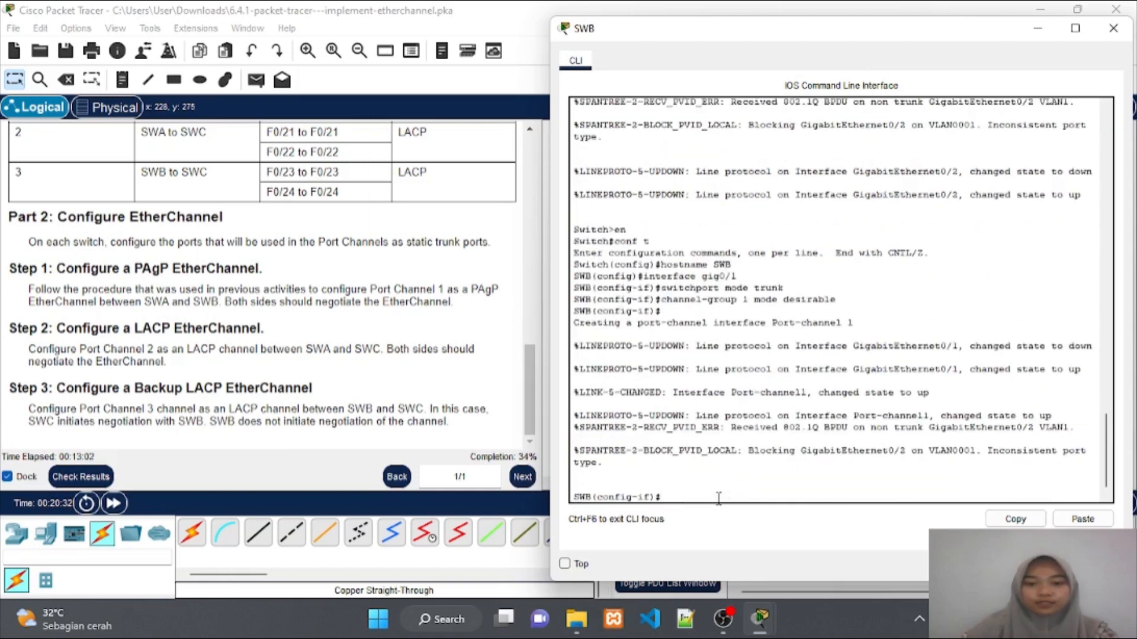
type("inter")
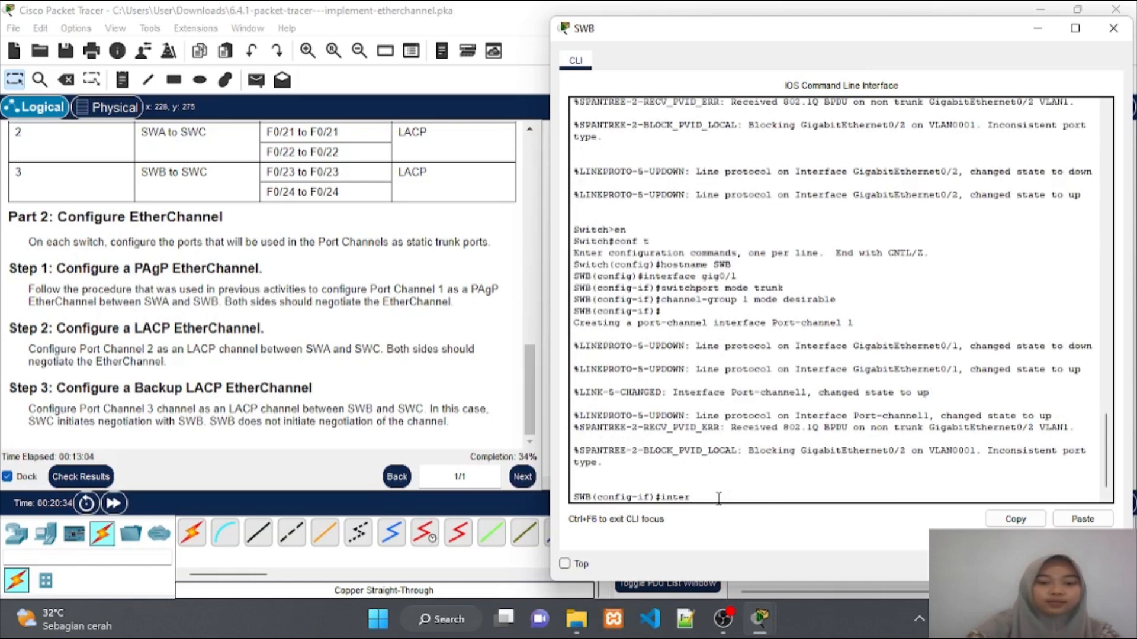
type("face")
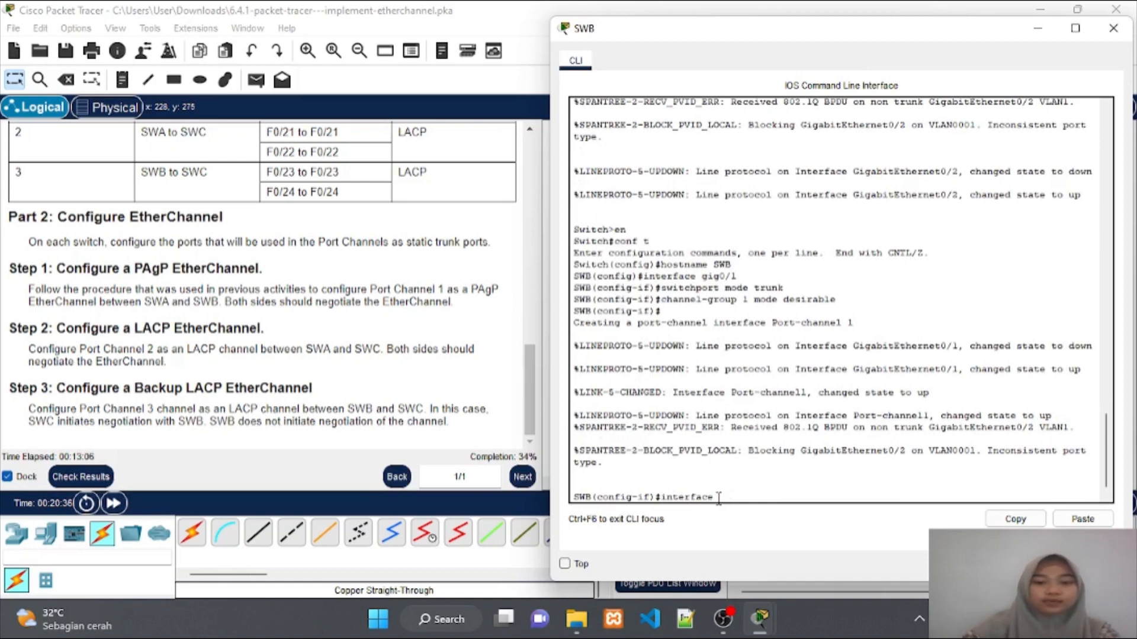
type(" g")
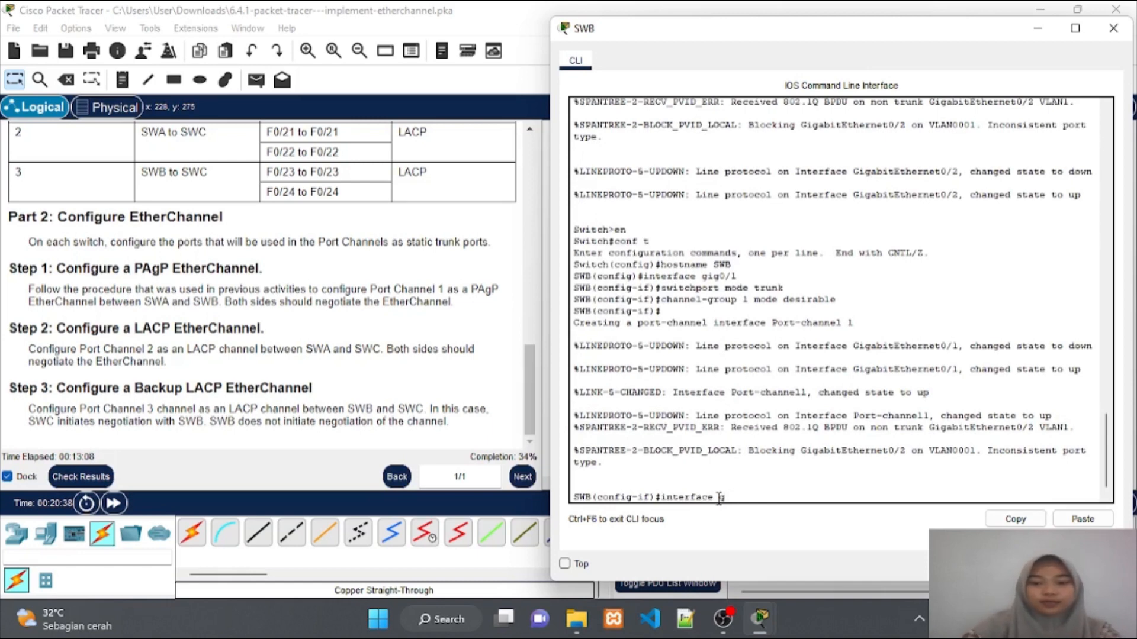
type("ig0")
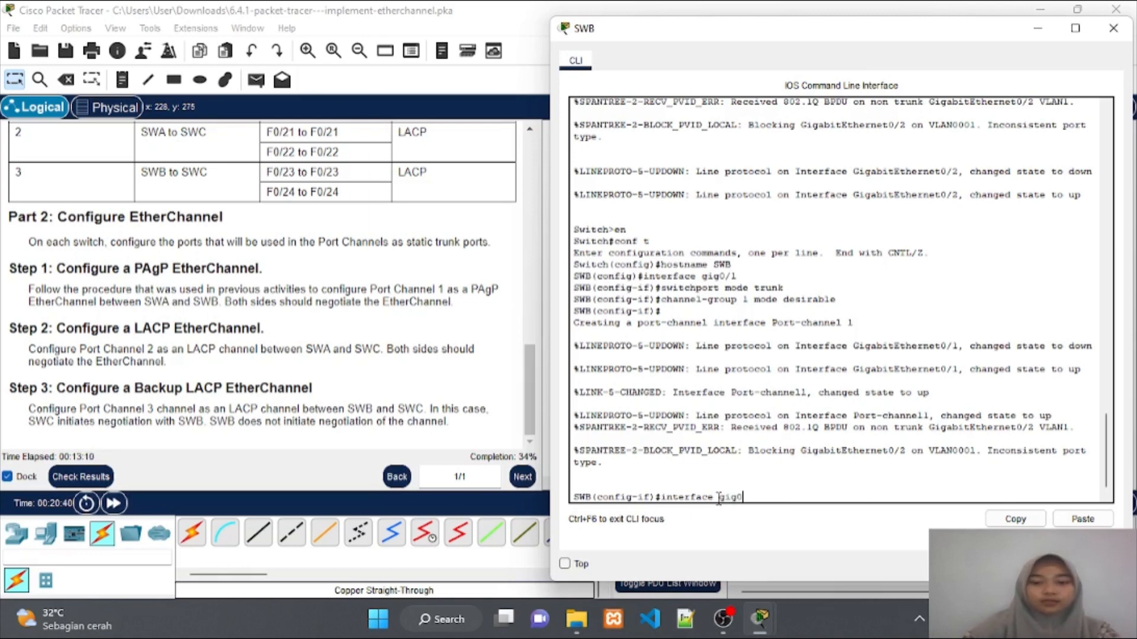
type("/2")
Make SWB's Gig0/2 a trunk in PAgP channel-group 1 desirable mode, recalling the earlier commands
key("Return")
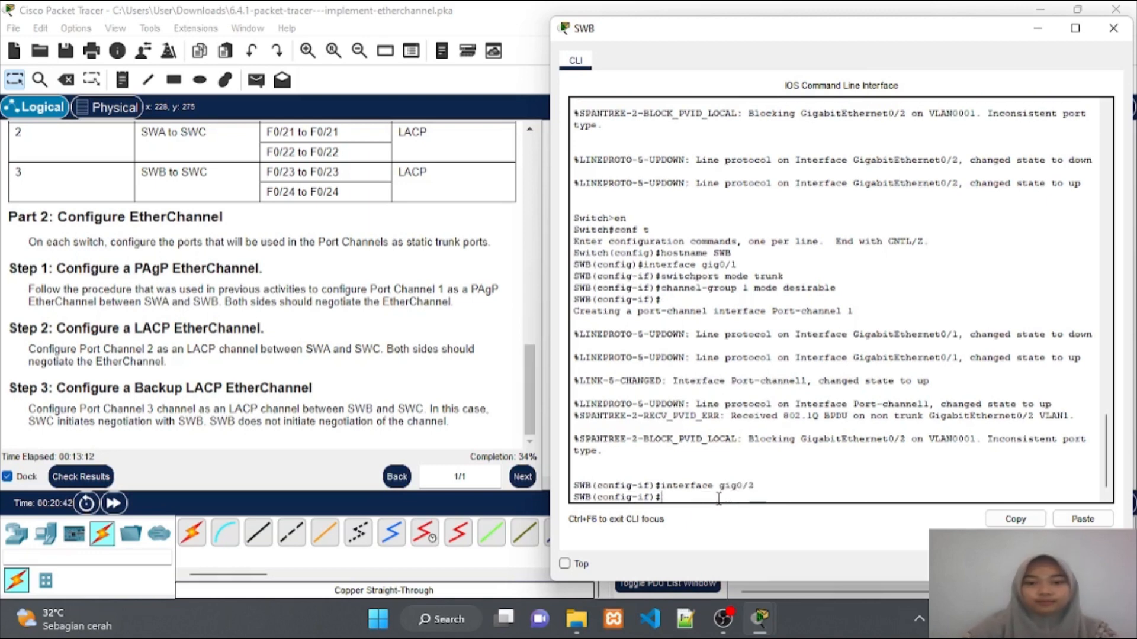
key("Up")
key("Up")
key("Up")
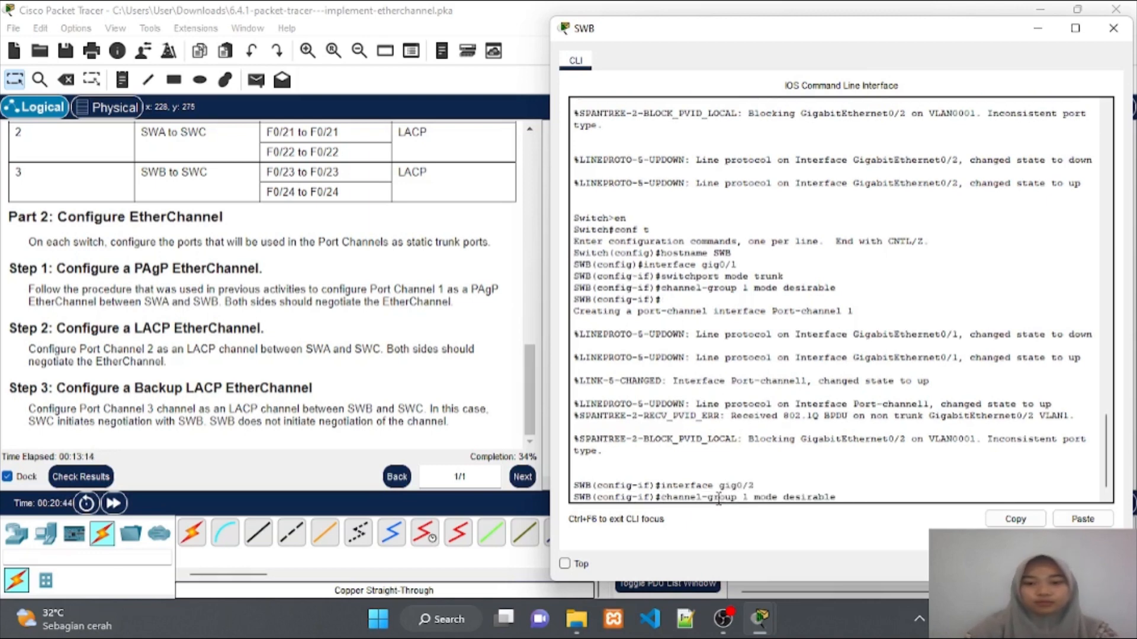
key("Return")
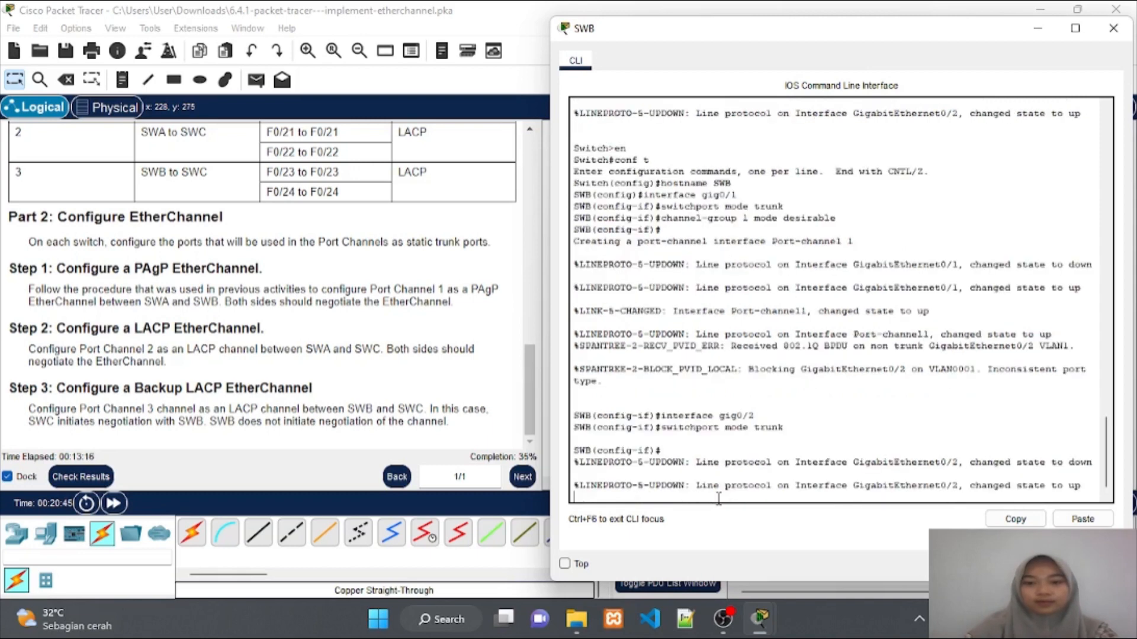
key("Up")
key("Up")
key("Up")
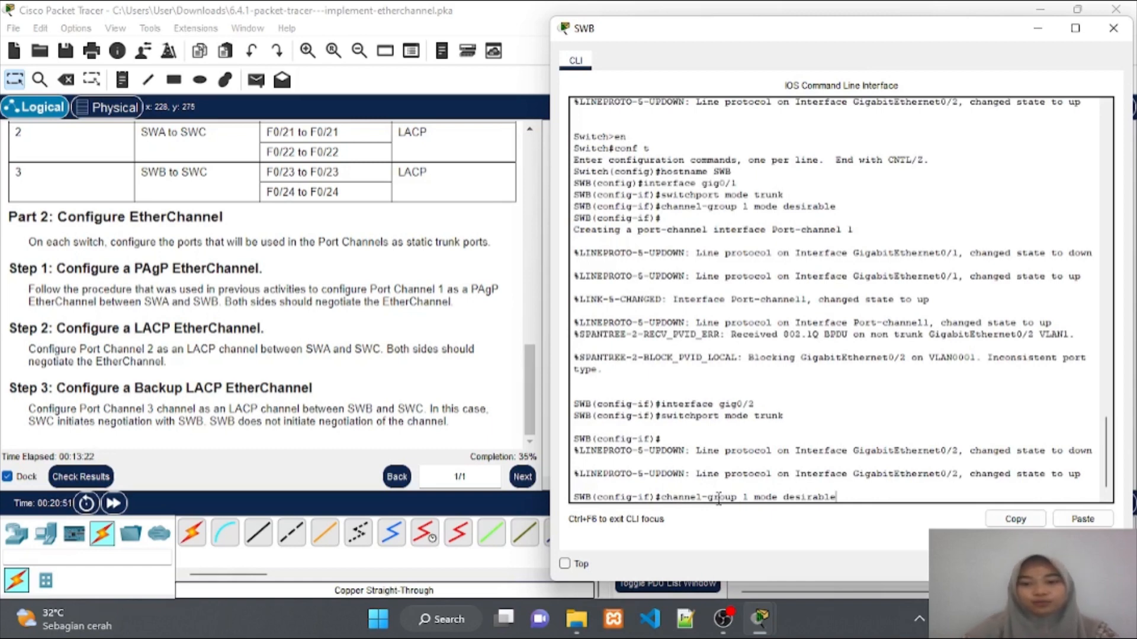
key("Return")
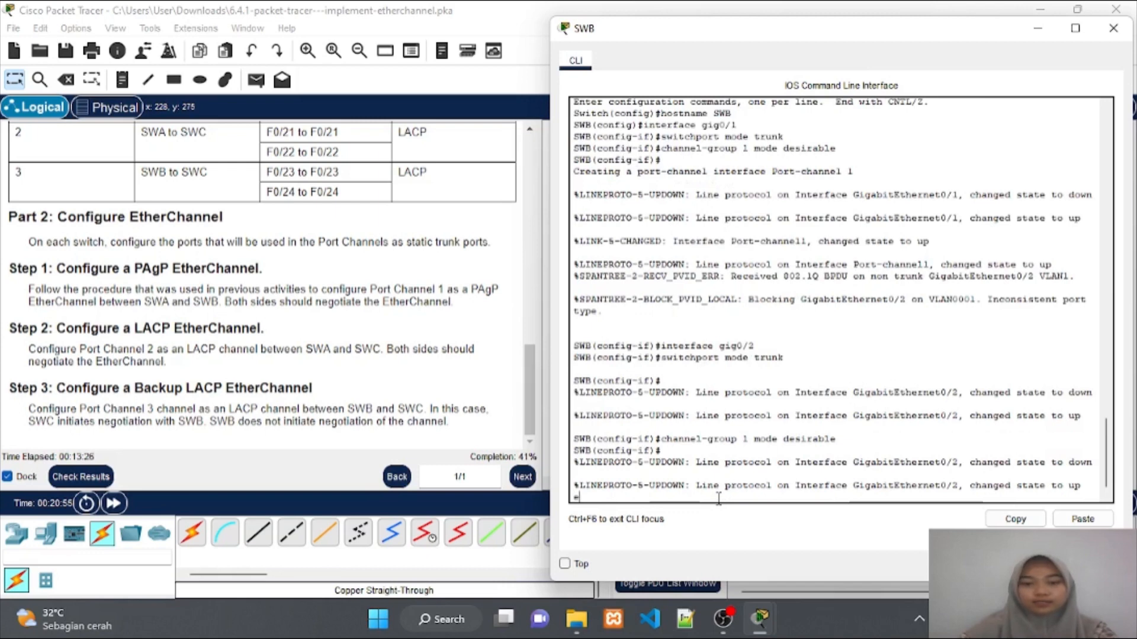
key("Return")
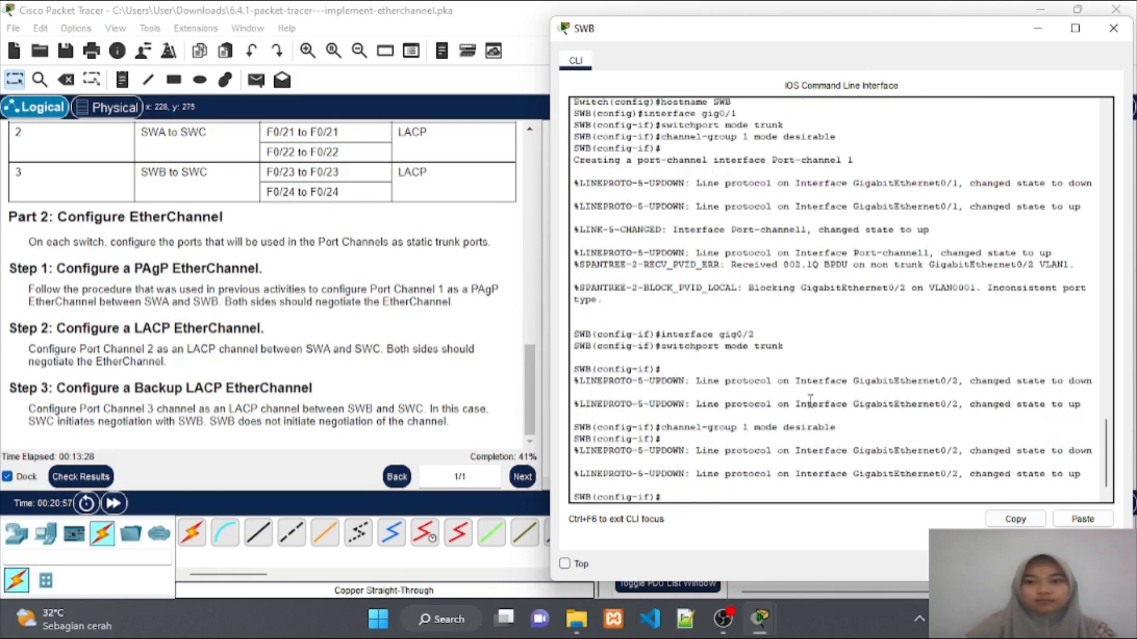
Minimize SWB's console and bring up switch SWA's command line
left_click(1041, 33)
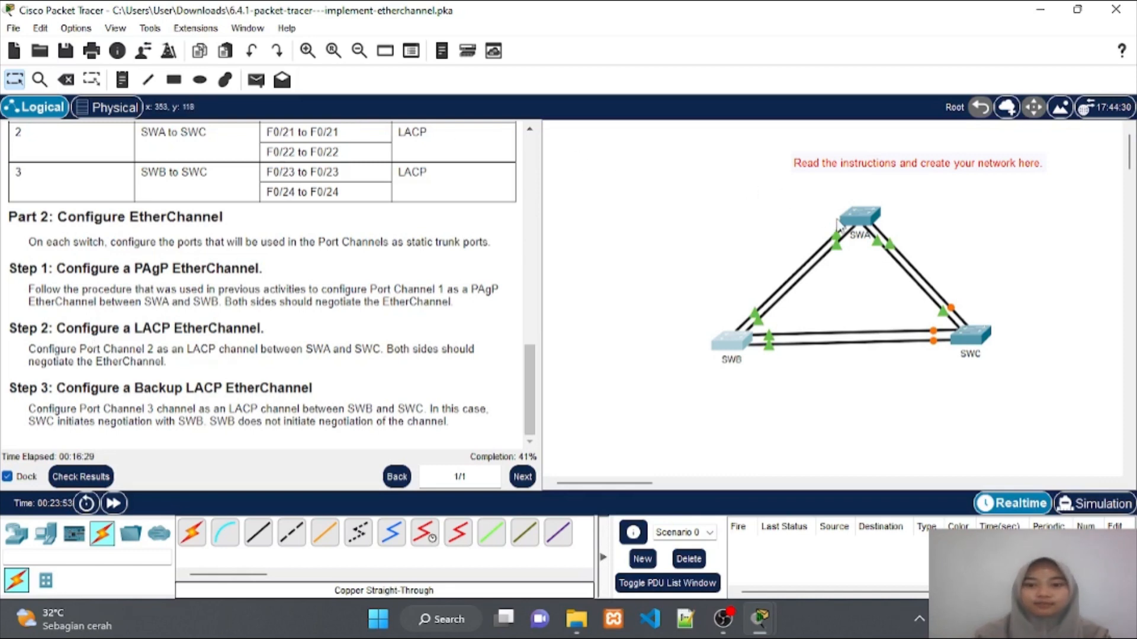
left_click(856, 226)
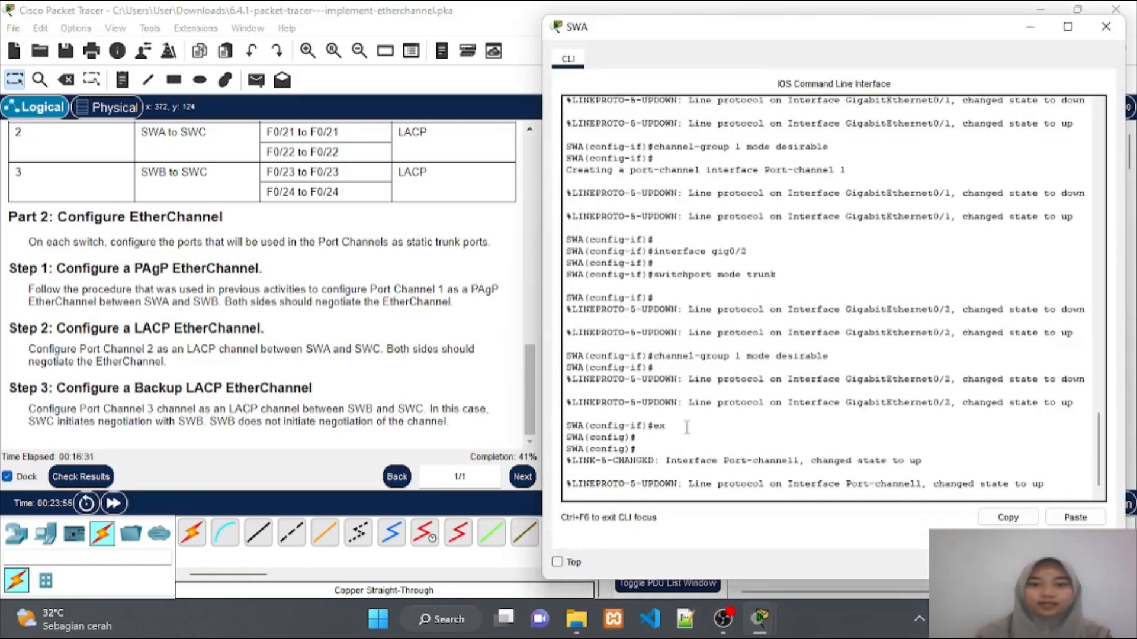
Return SWA to global configuration mode with ex and conf t
key("Return")
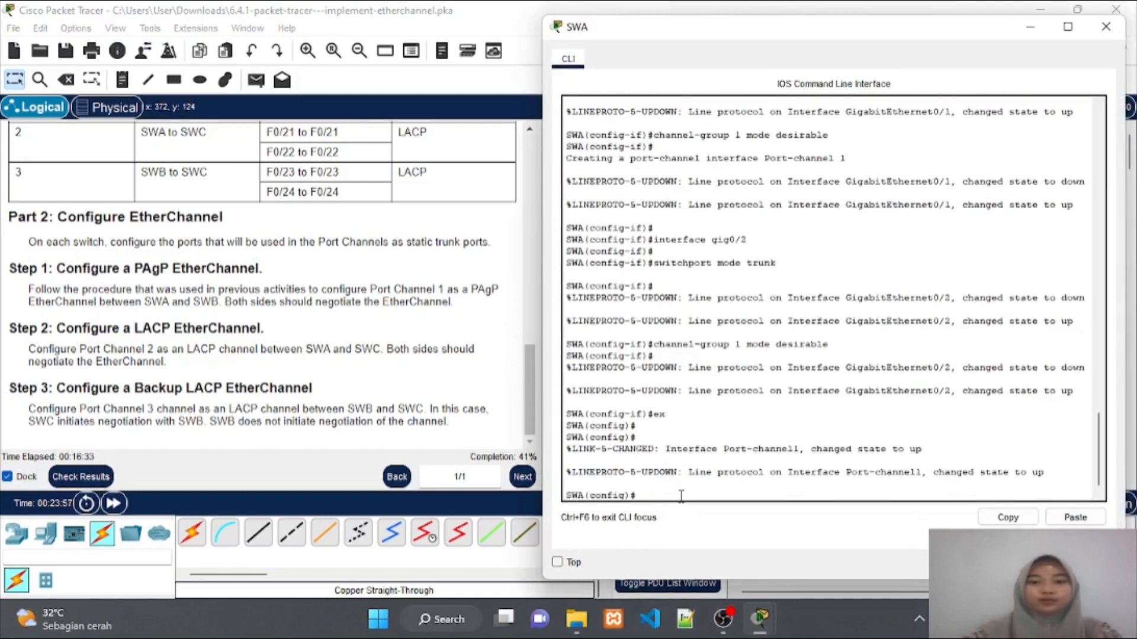
type("ex")
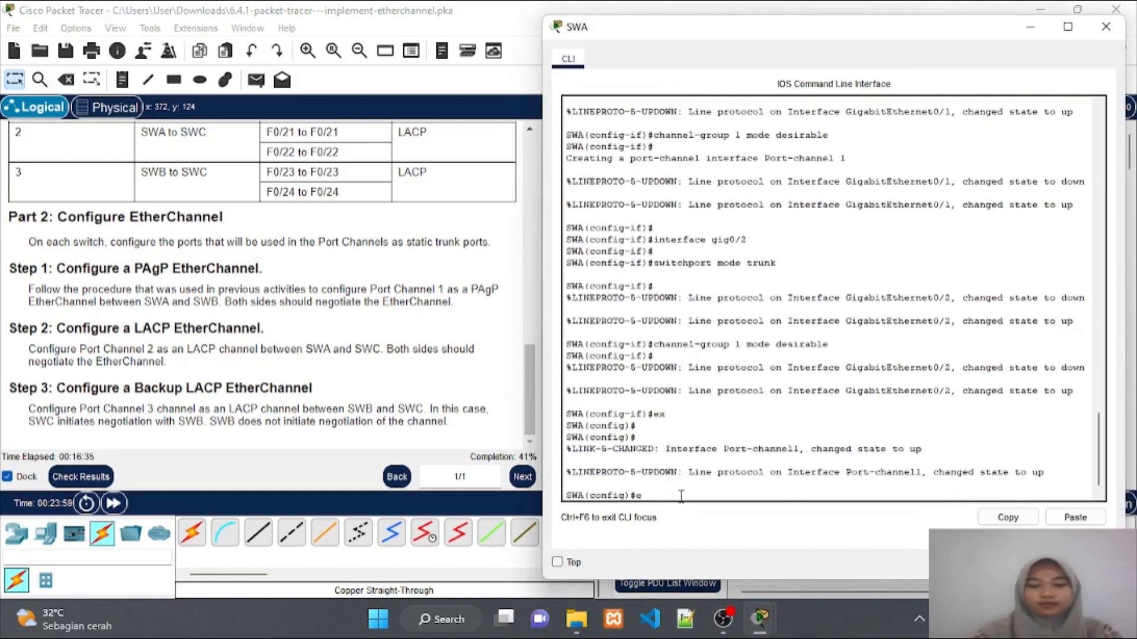
key("Return")
key("Return")
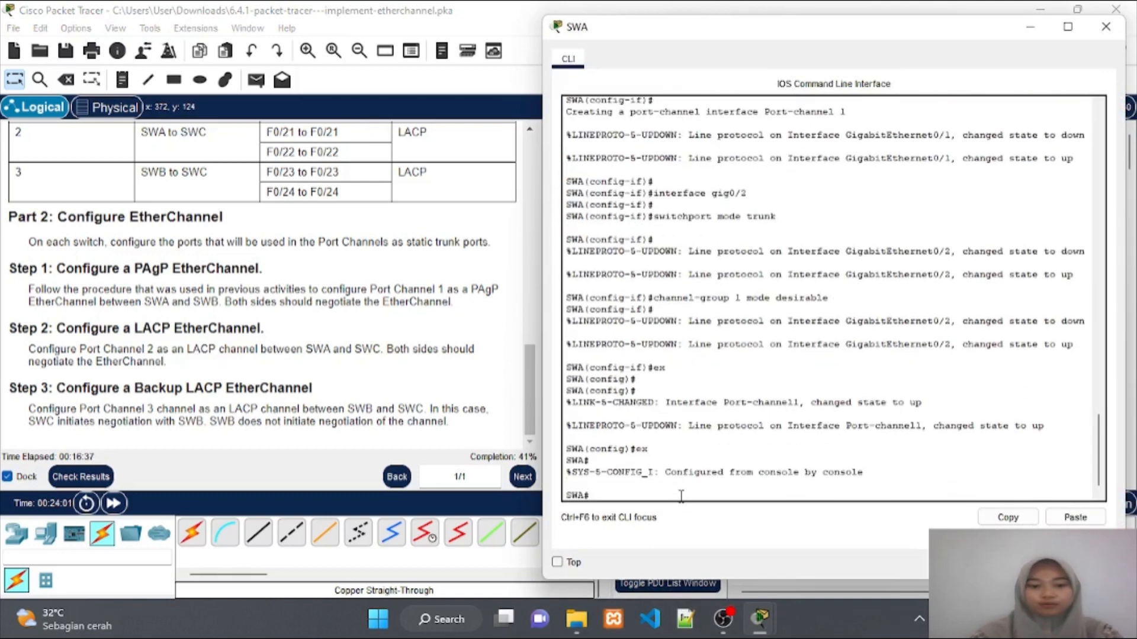
type("conf")
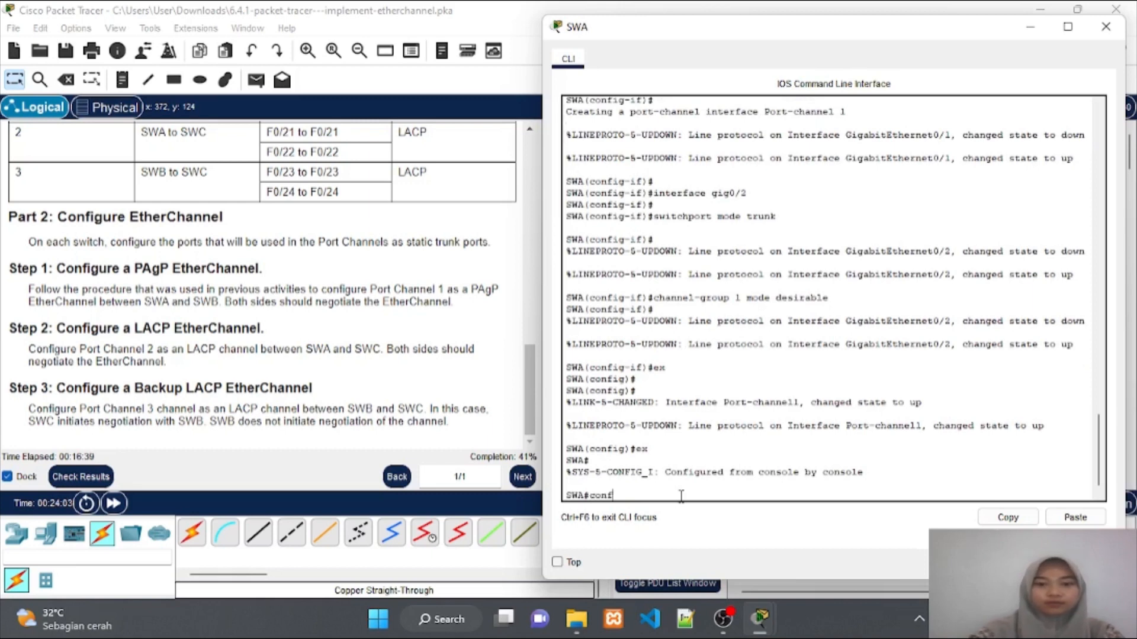
type(" t")
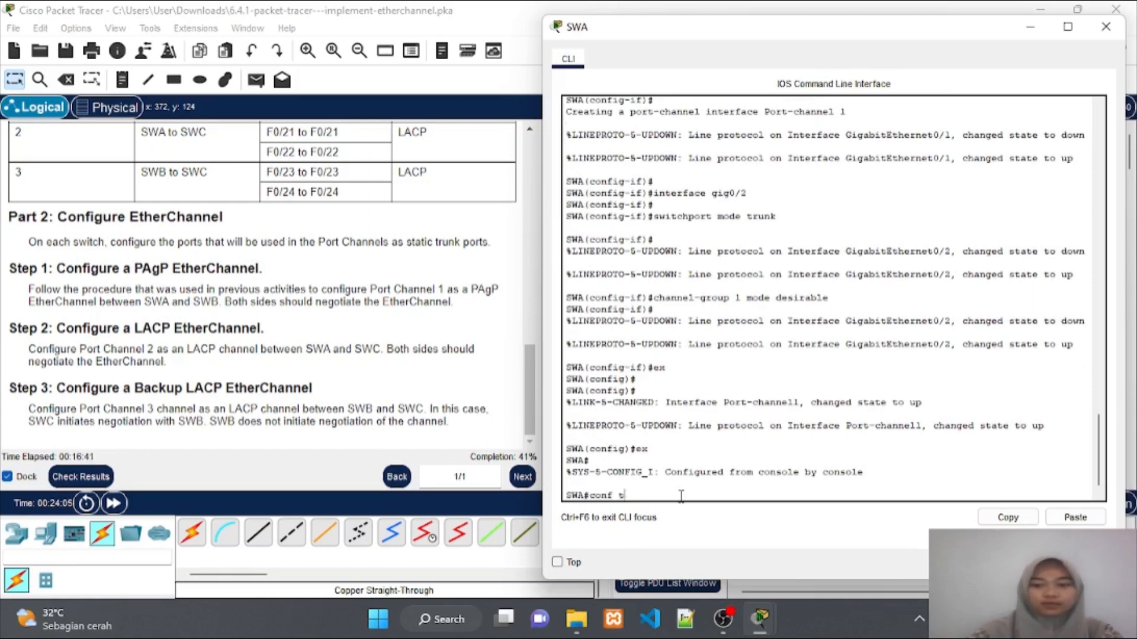
key("Return")
Make SWA's F0/21 a trunk in LACP channel-group 2 active mode
type("in")
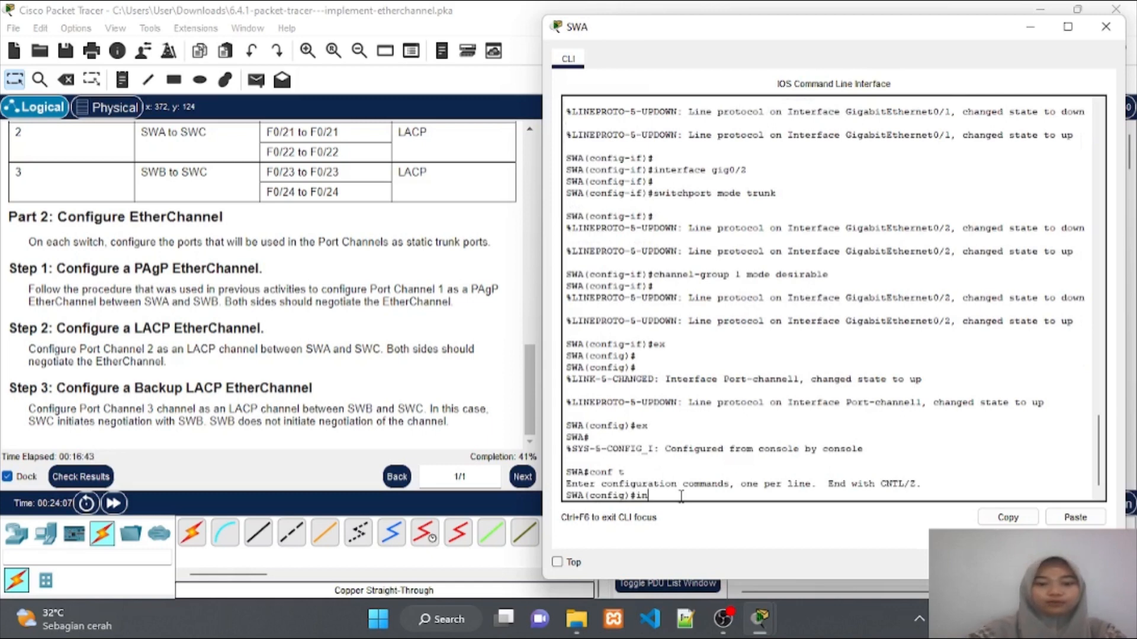
type("terface")
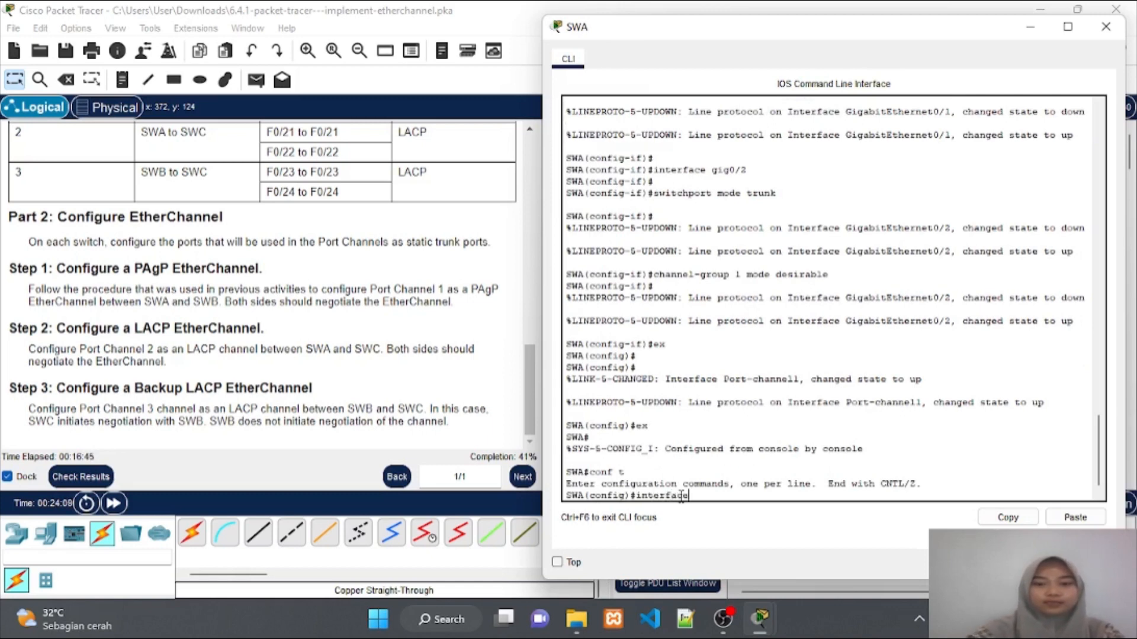
type(" f0")
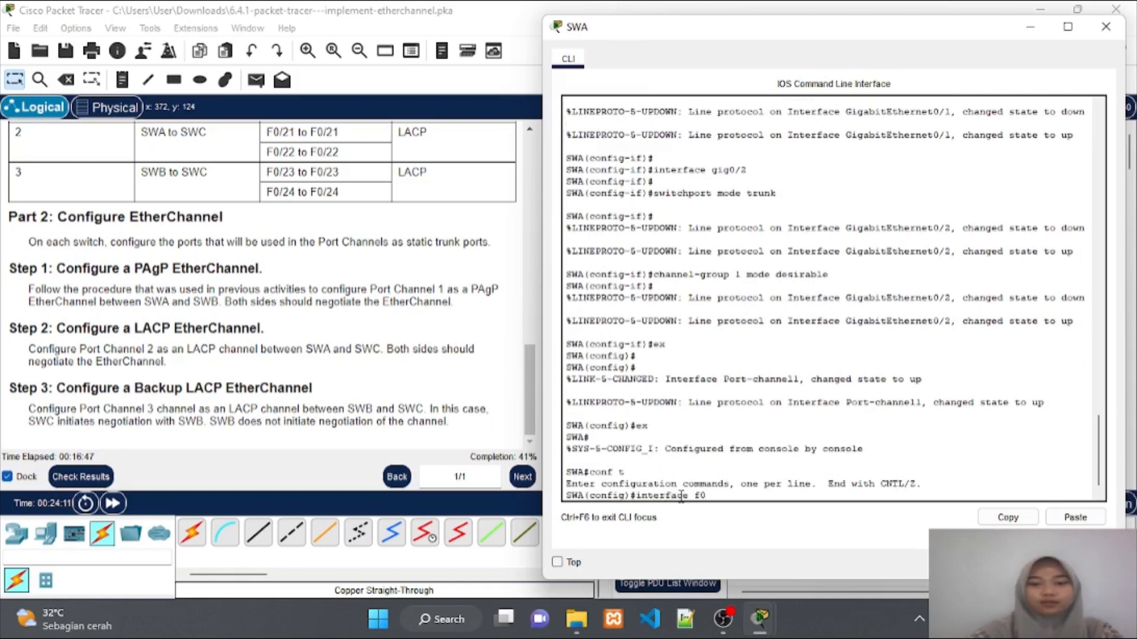
type("/21")
key("Return")
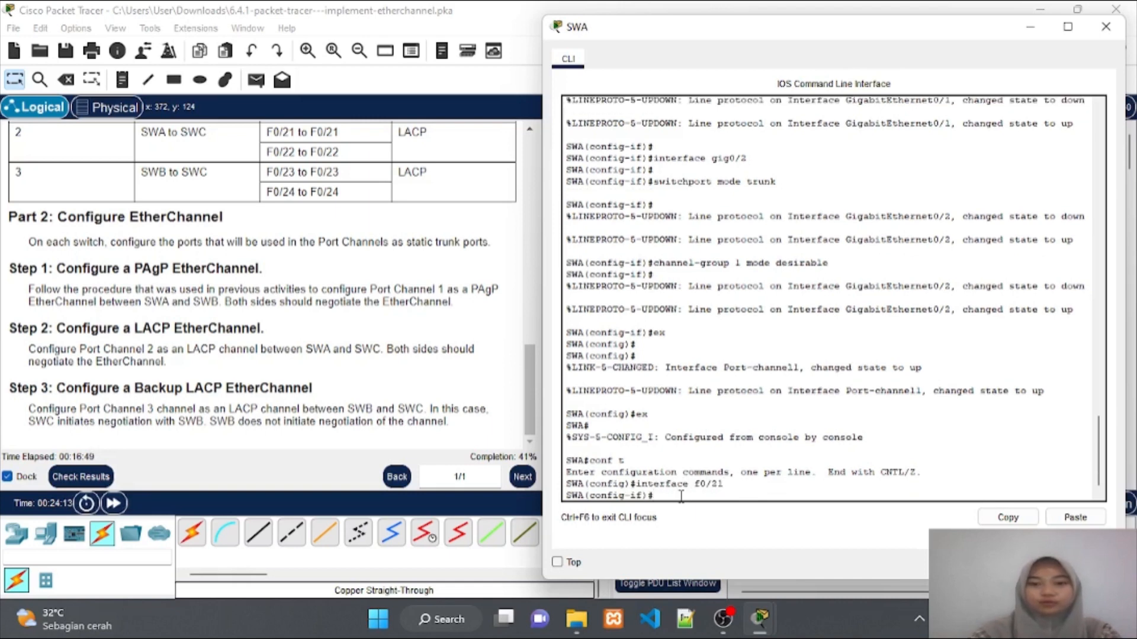
key("Return")
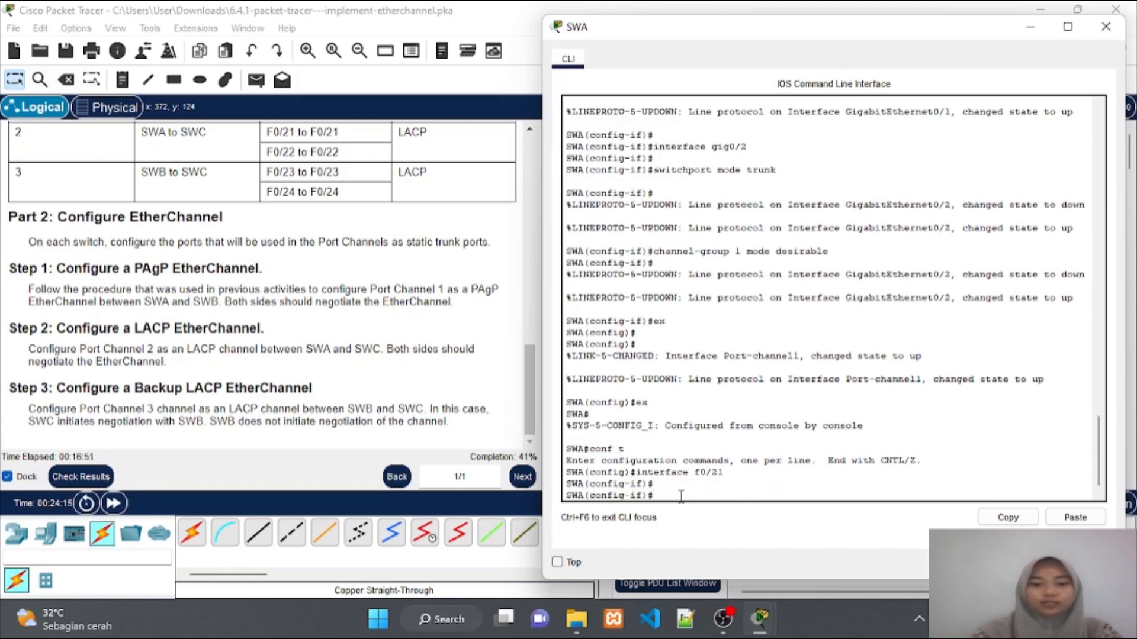
type("switchp")
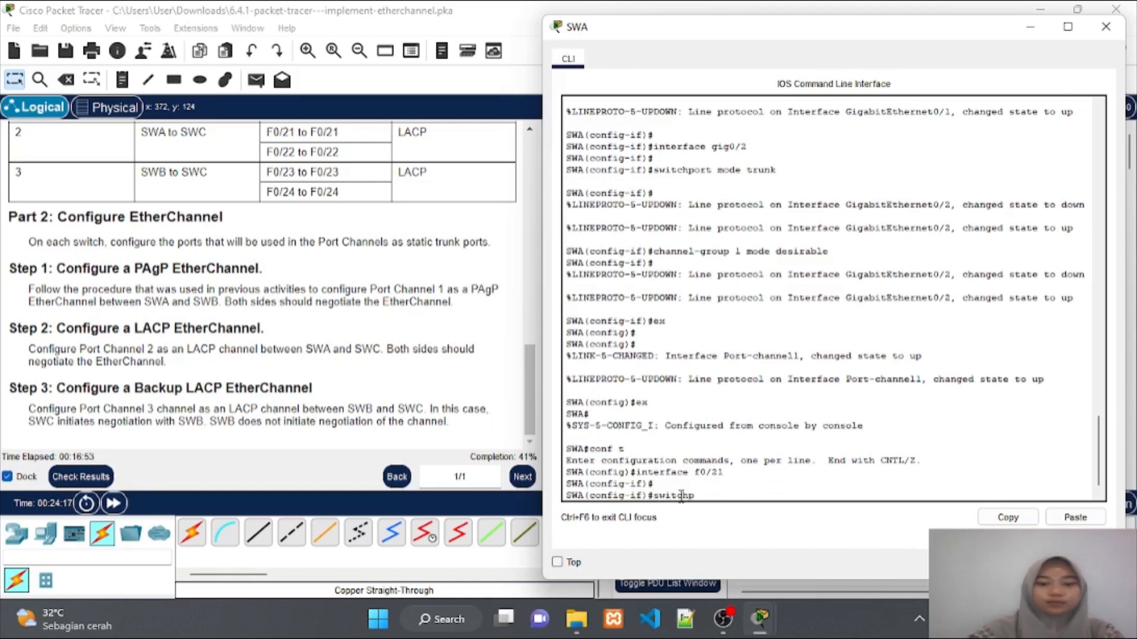
type("ort mod")
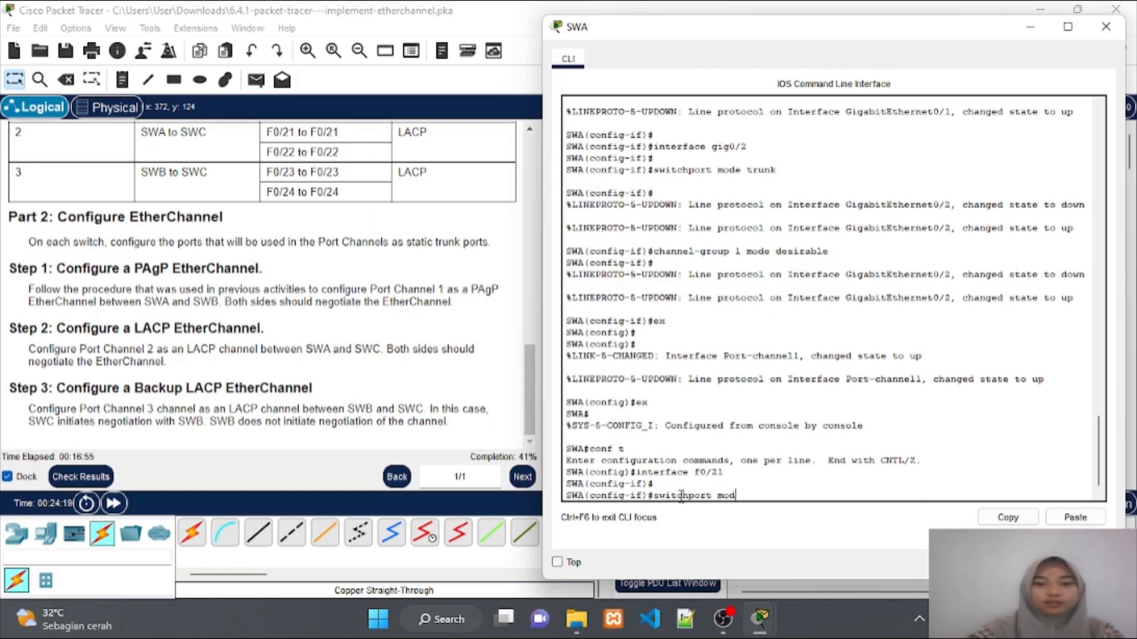
type("e trunk")
key("Return")
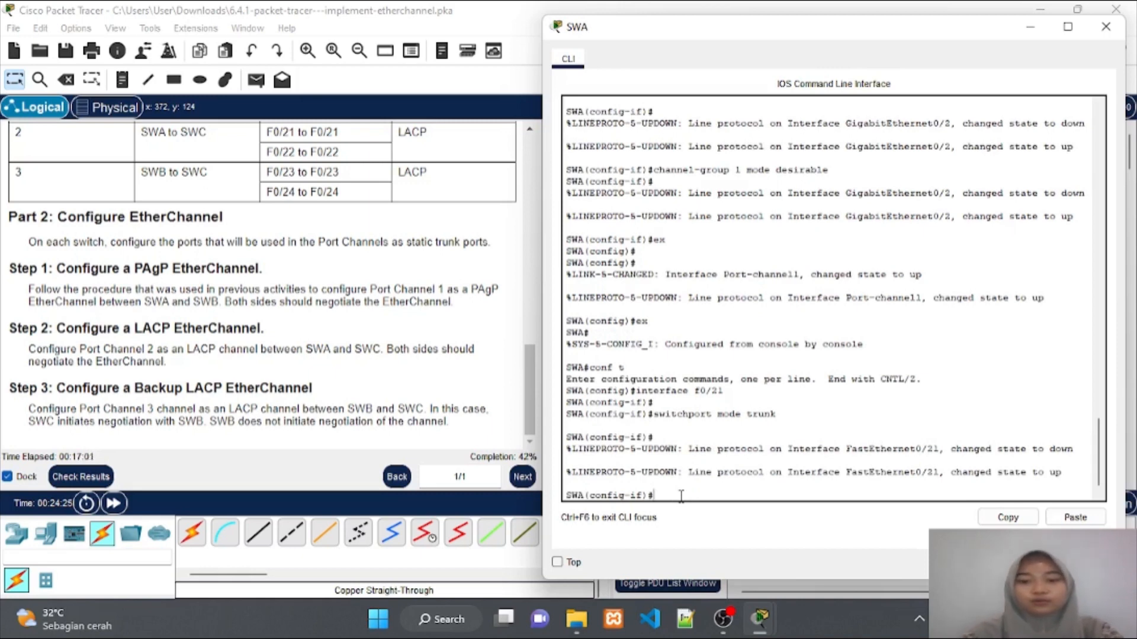
type("channe")
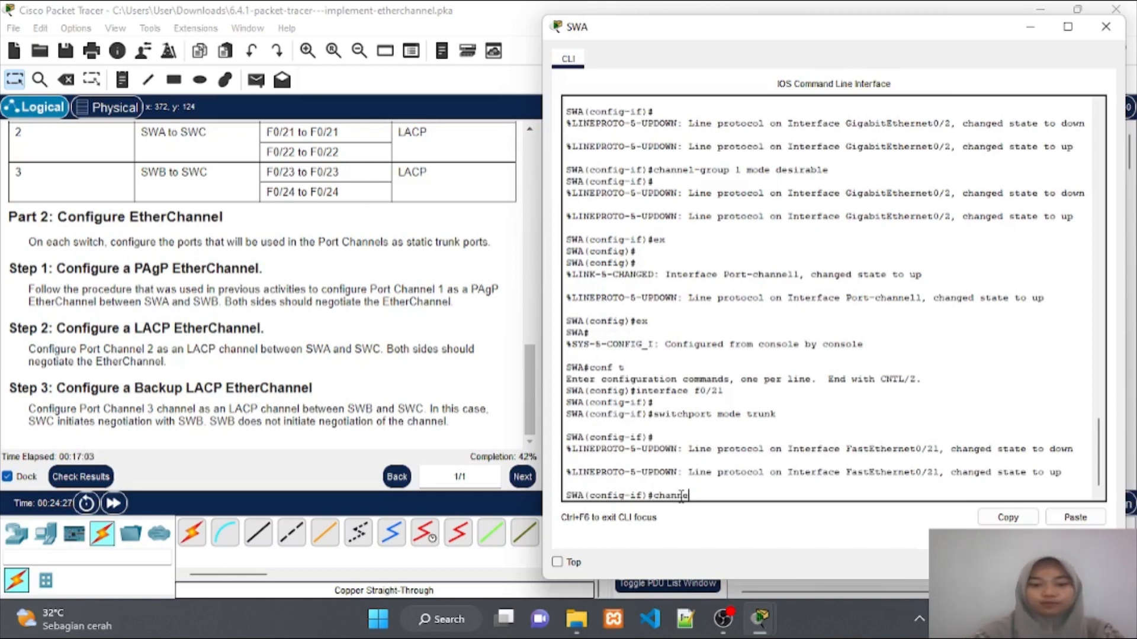
type("l-g")
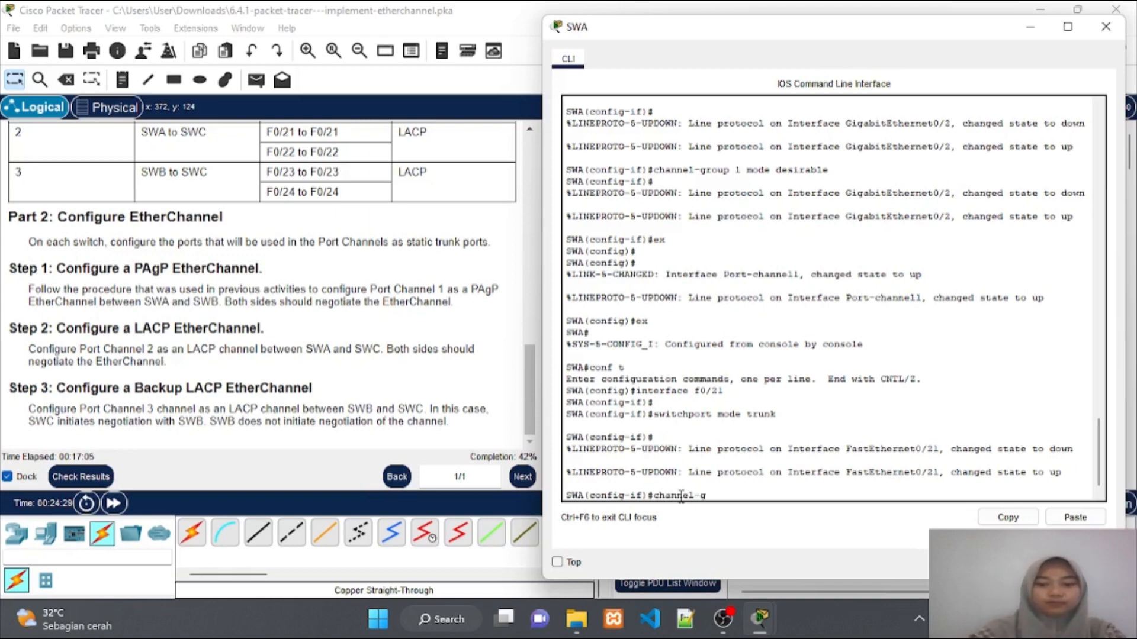
type("roup")
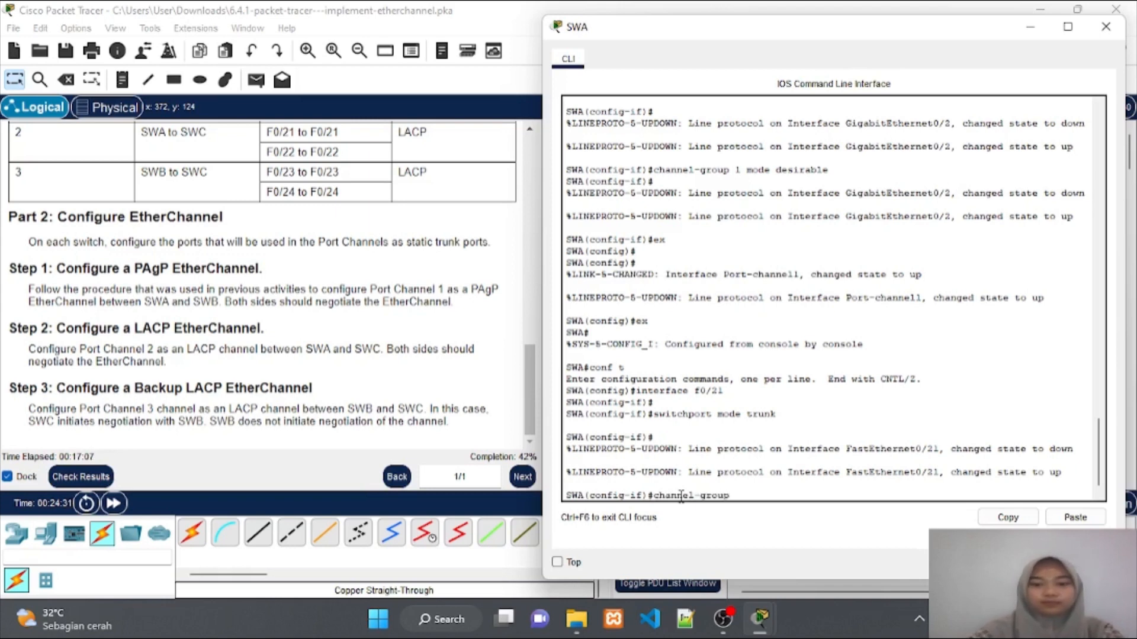
type("2")
key("BackSpace")
key("BackSpace")
type("2")
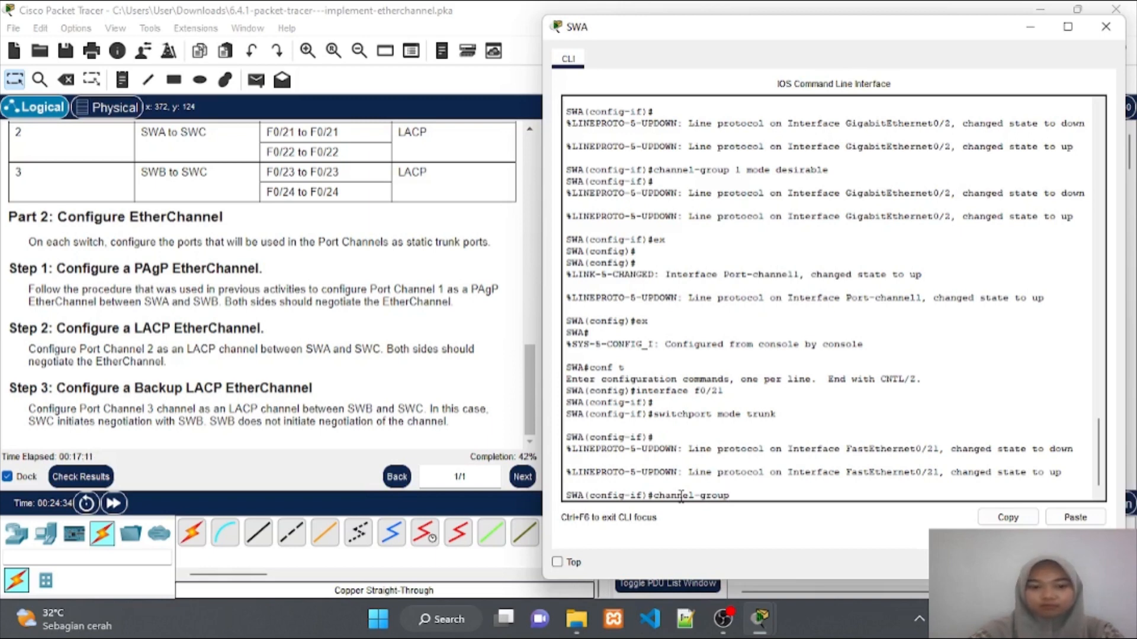
type(" mode")
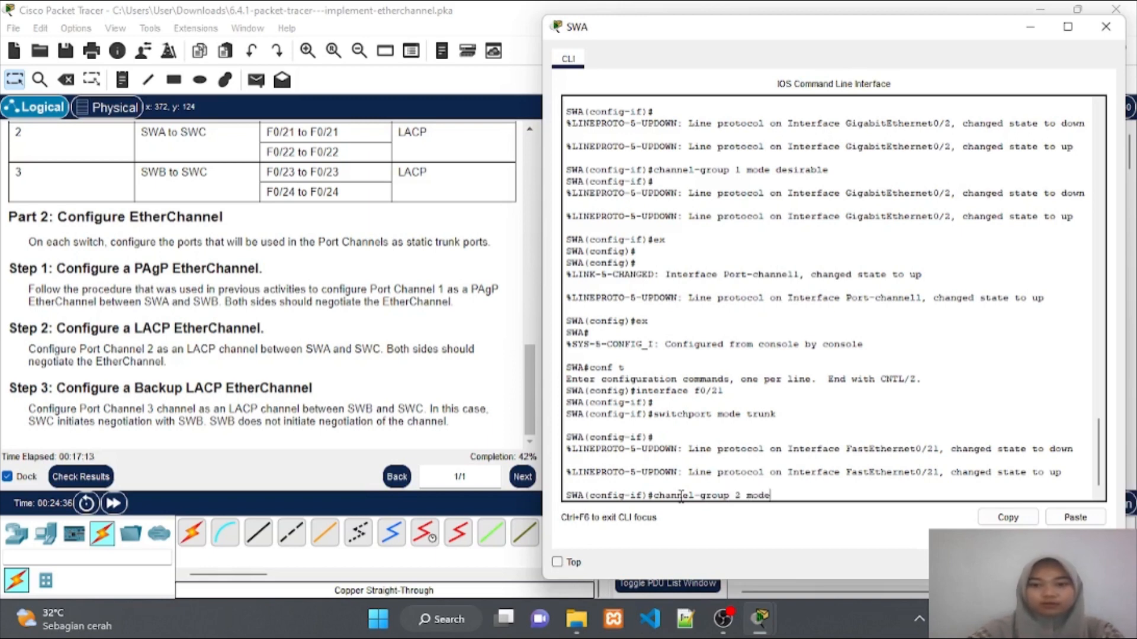
type(" act")
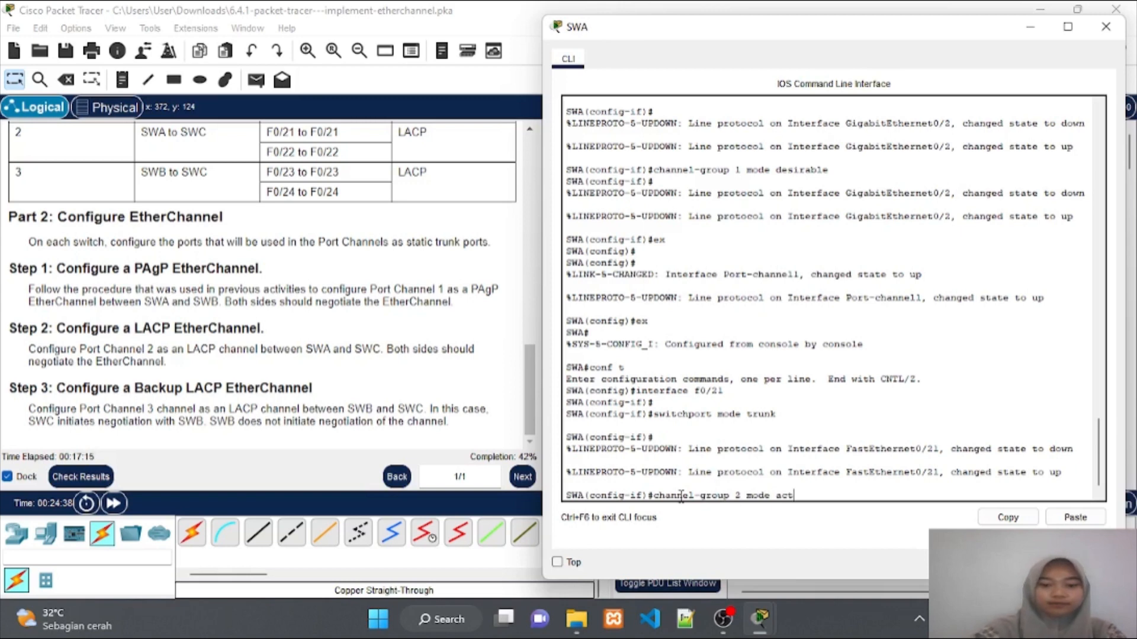
type("ive")
key("Return")
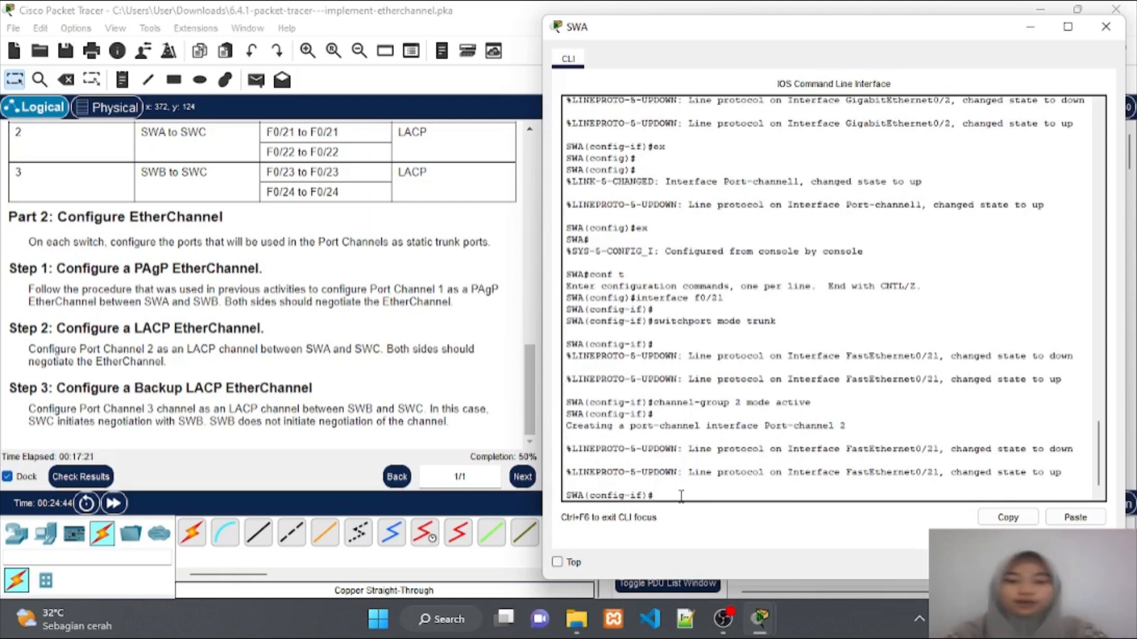
Configure SWA's F0/22 the same way: trunk mode and channel-group 2 active
type("nterf")
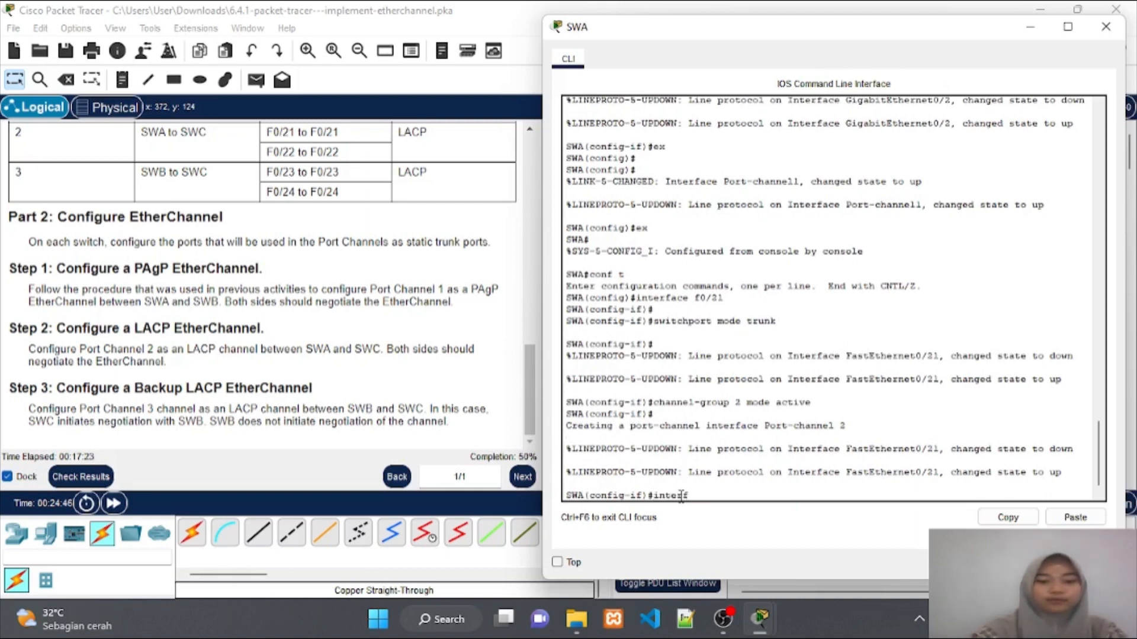
type("ace f0/")
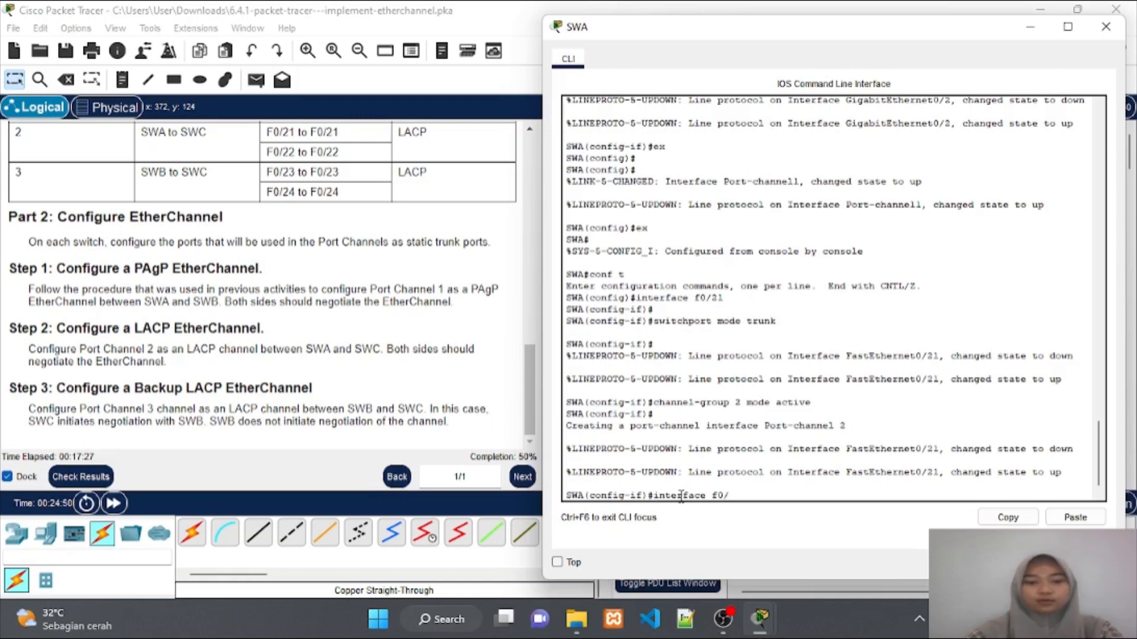
type("22")
key("Return")
key("Up")
key("Up")
key("Up")
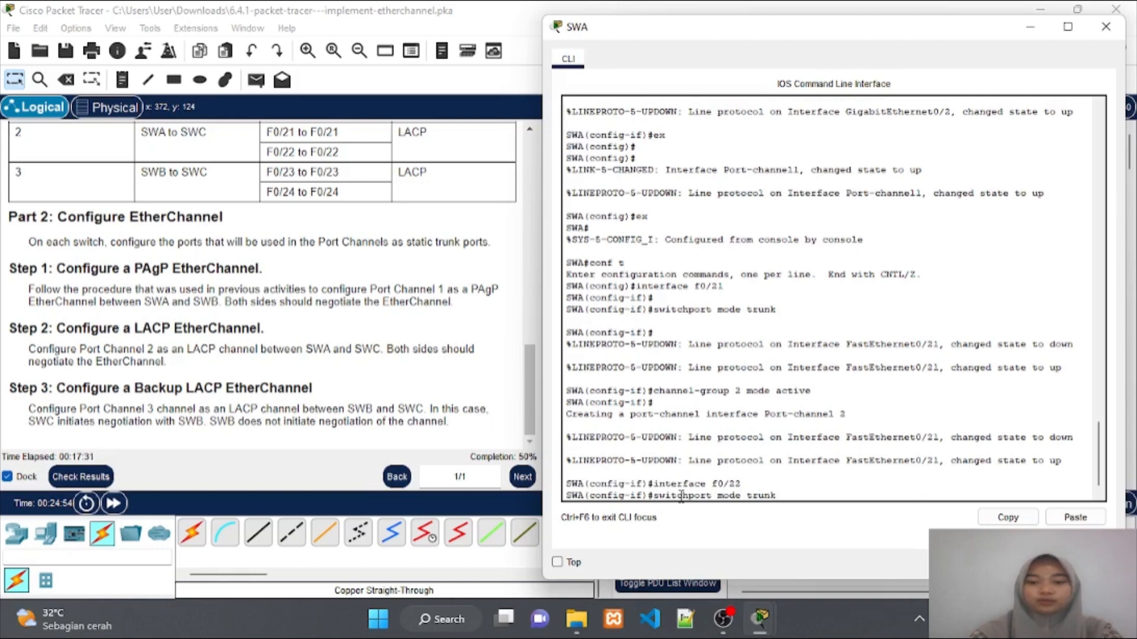
key("Return")
key("Return")
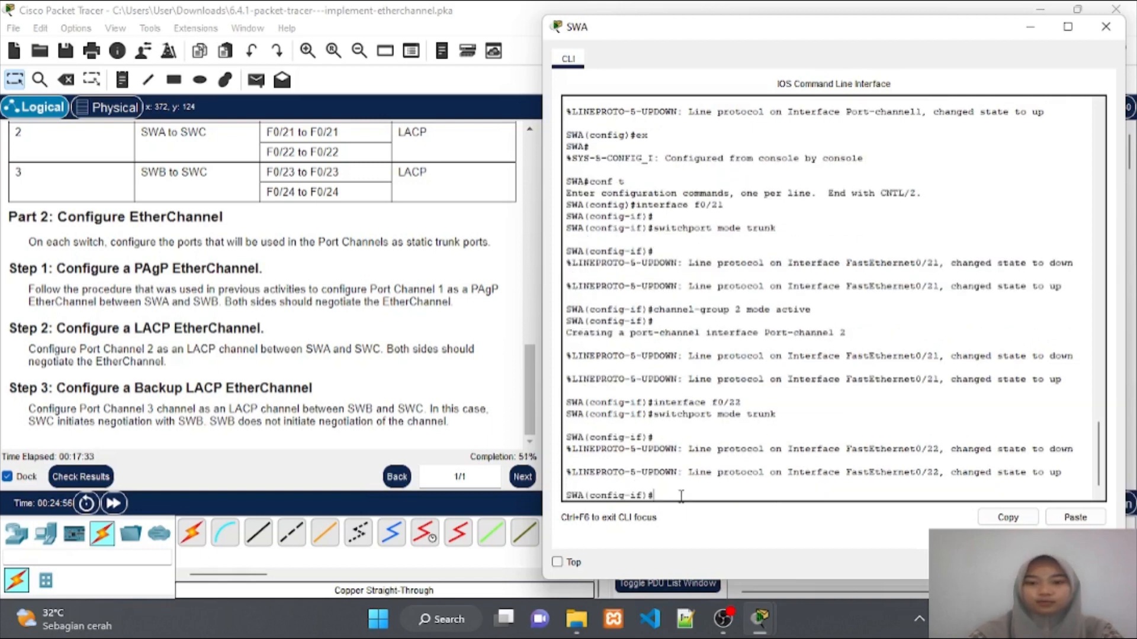
key("Up")
key("Up")
key("Up")
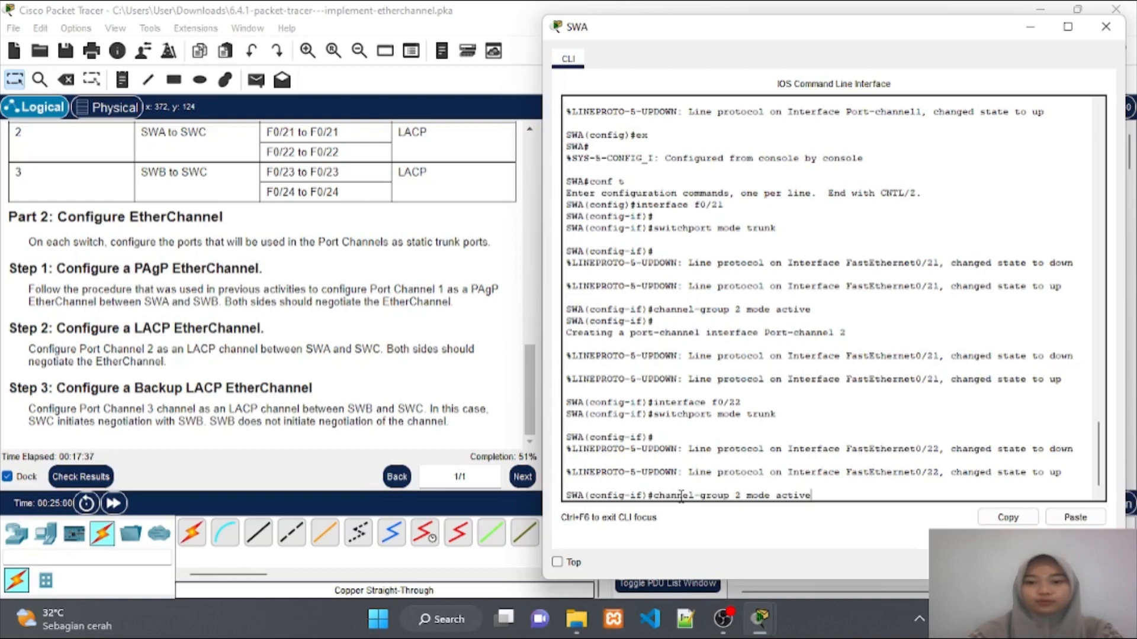
key("Return")
key("Return")
key("Return")
key("Return")
key("Return")
key("Return")
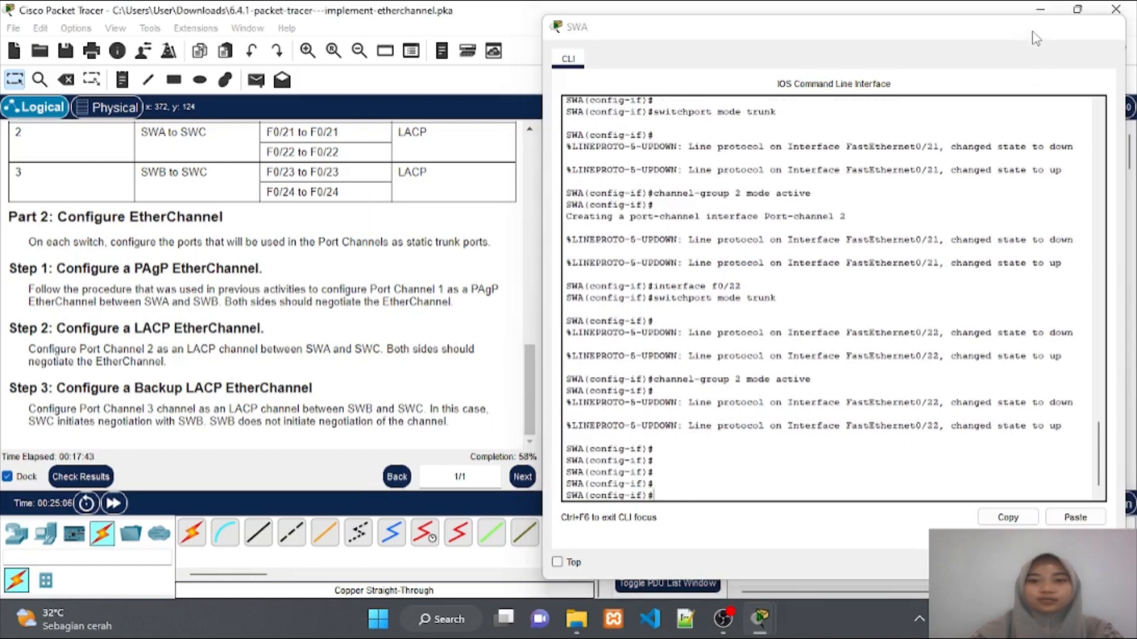
Minimize SWA's console and open the third switch's command line
left_click(1032, 30)
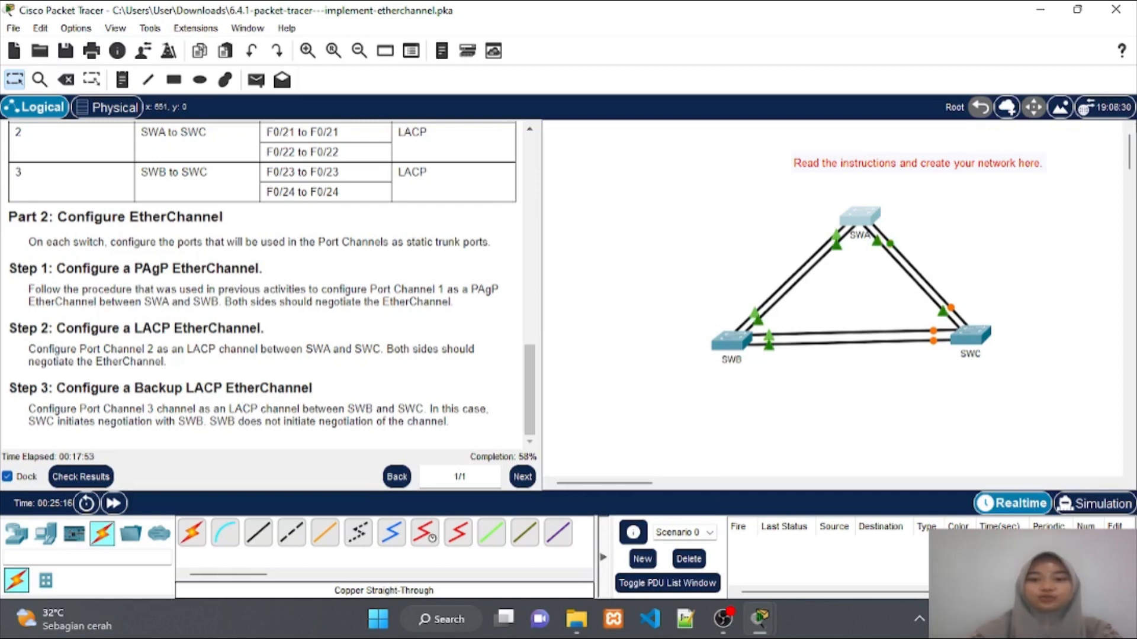
left_click(963, 348)
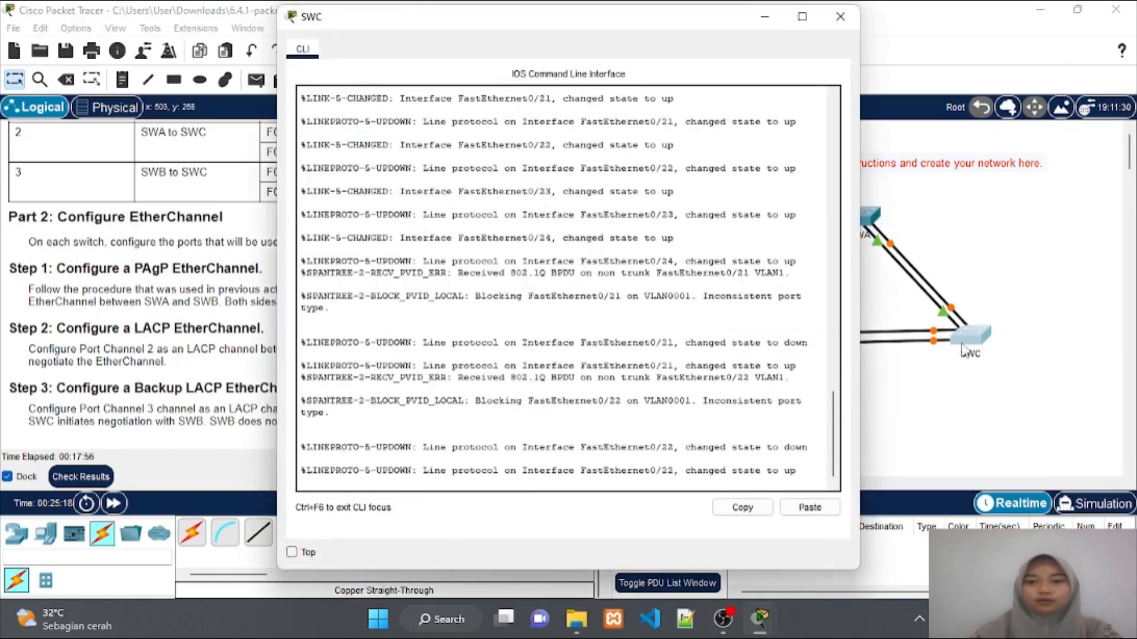
left_click(405, 487)
key("Return")
Enter privileged and global configuration mode and set the hostname to SWC
type("en")
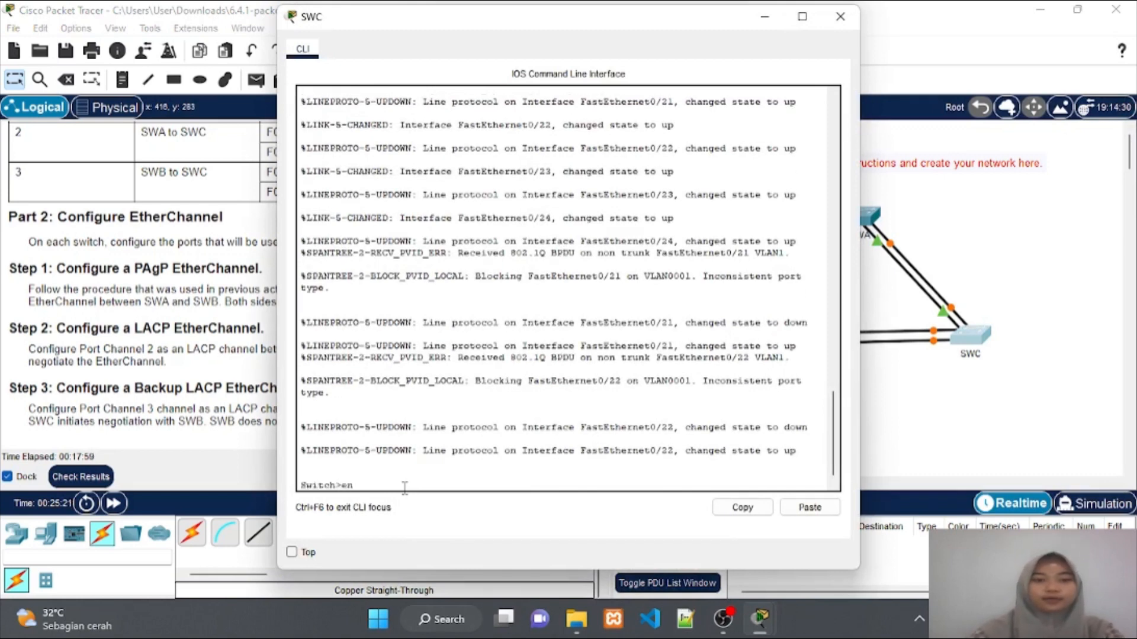
key("Return")
type("conf t")
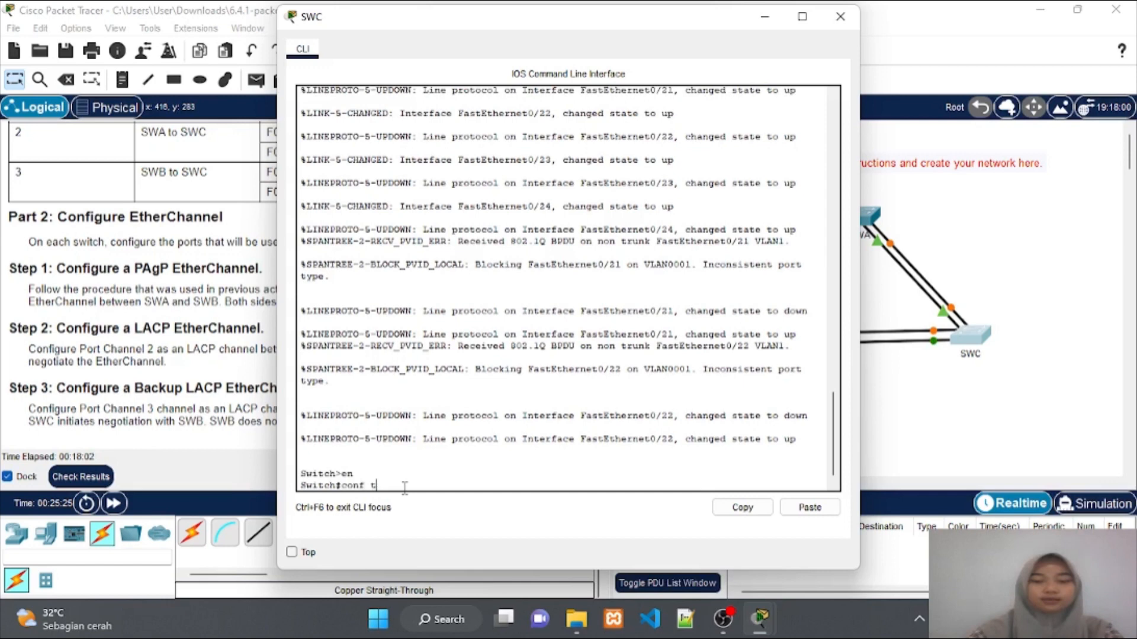
key("Return")
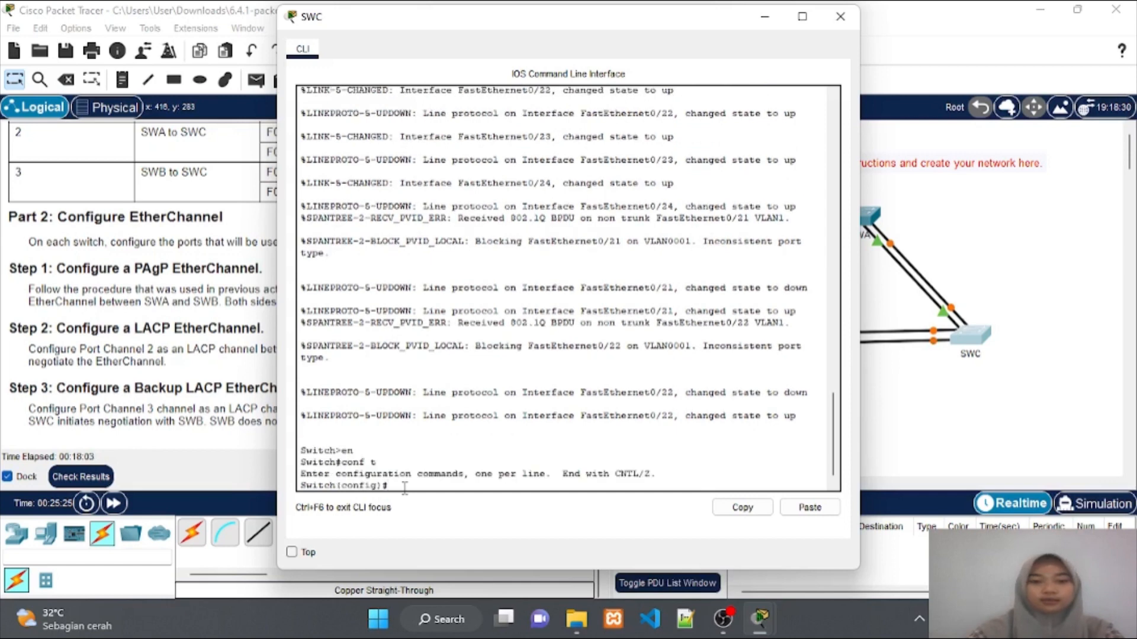
type("hostna")
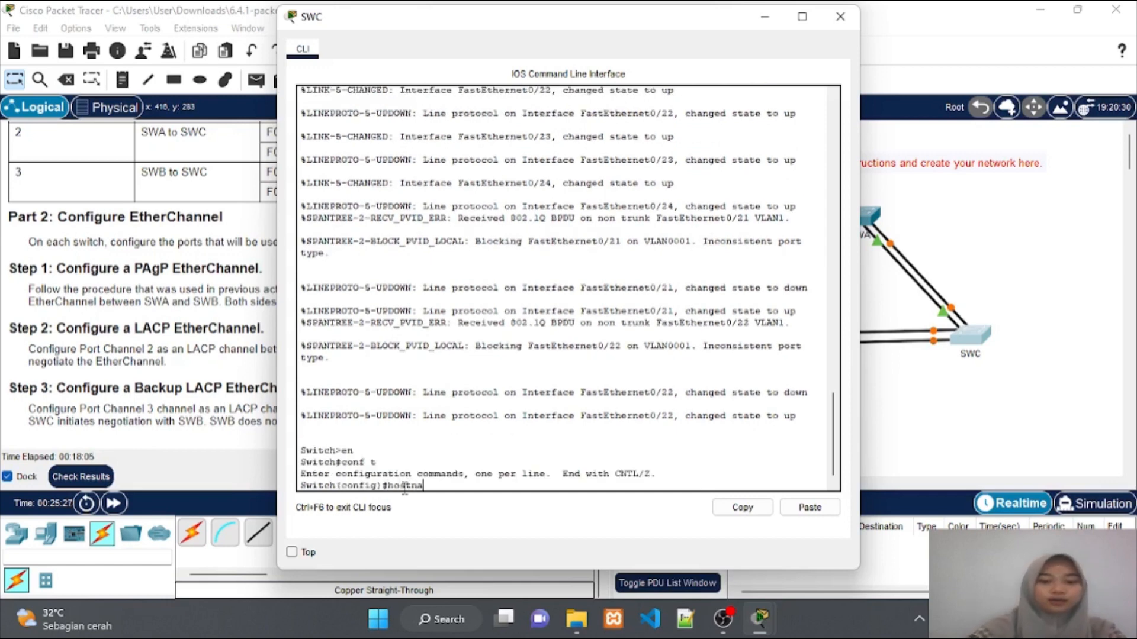
type("me SWV")
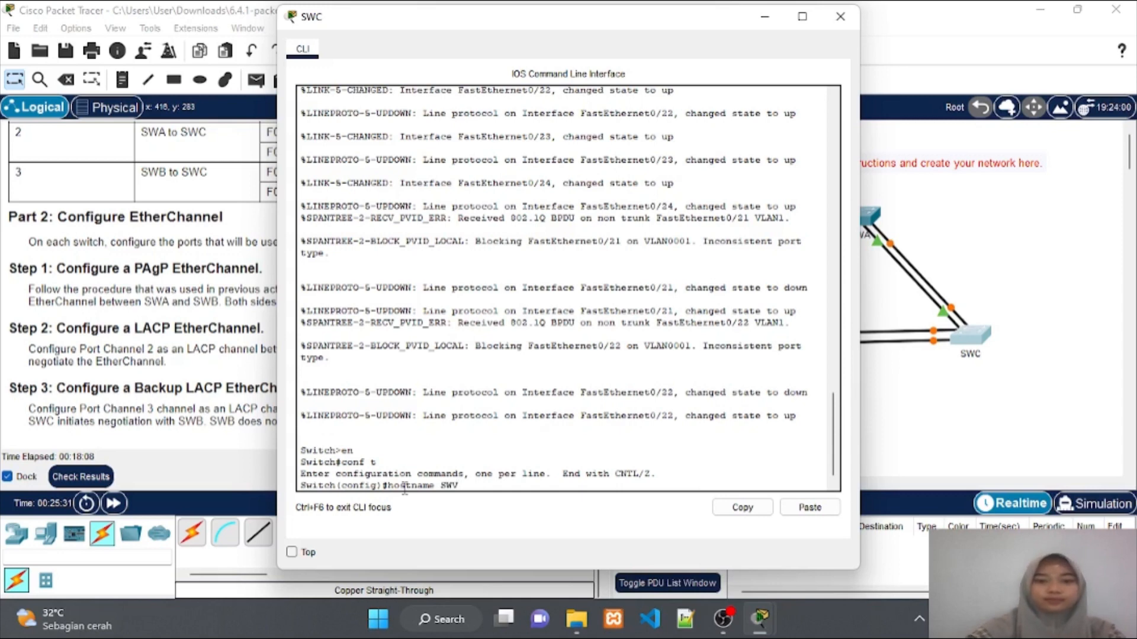
key("BackSpace")
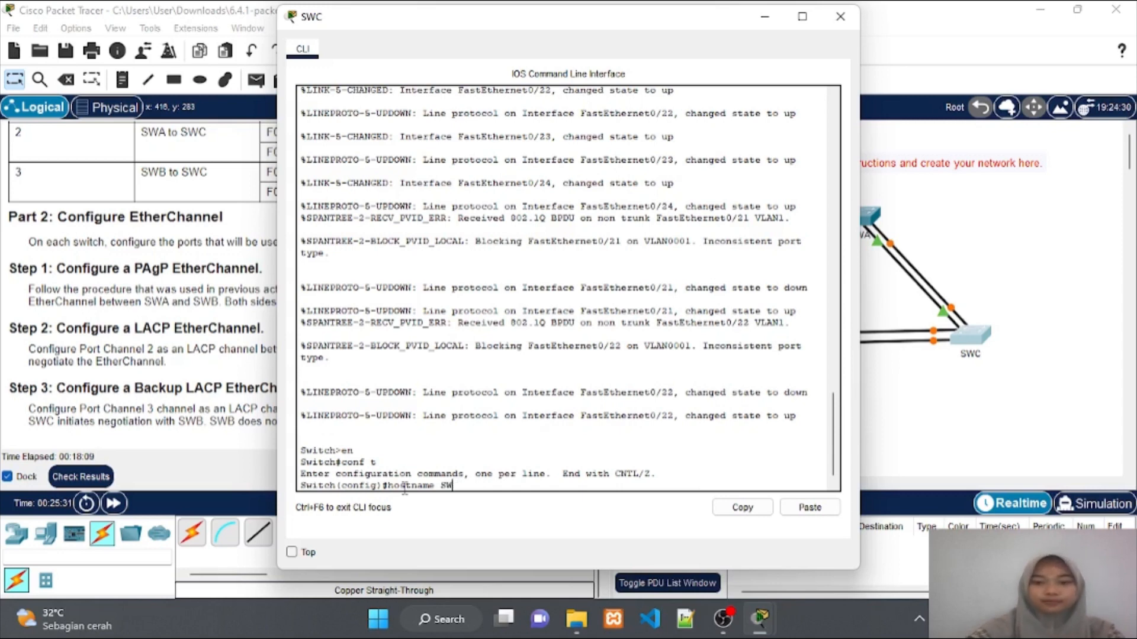
type("C")
key("Return")
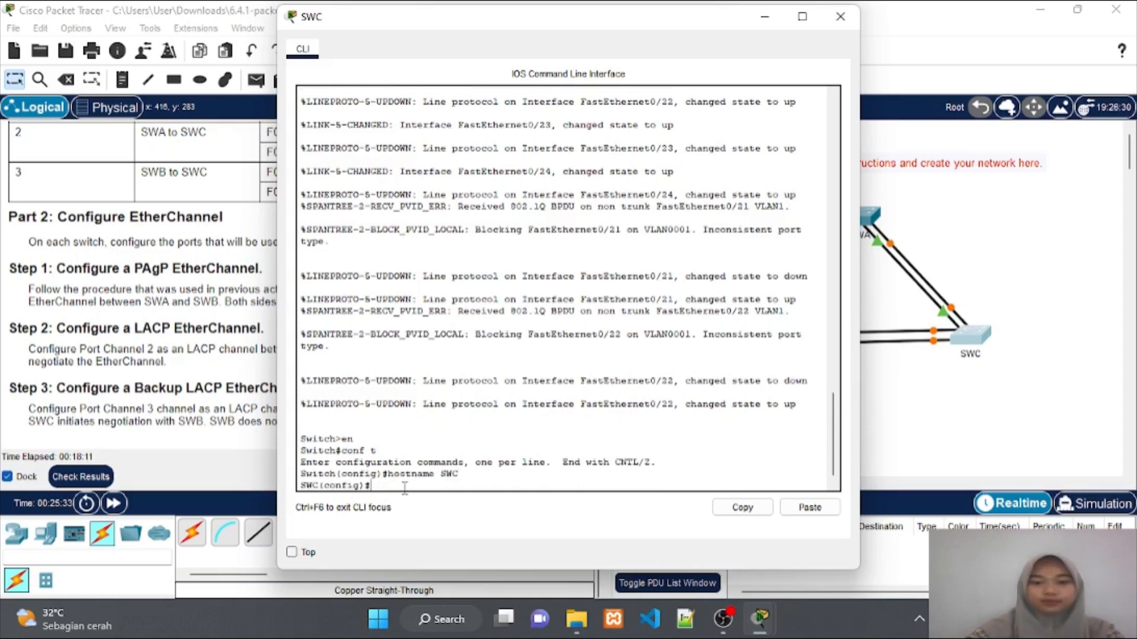
type("sw")
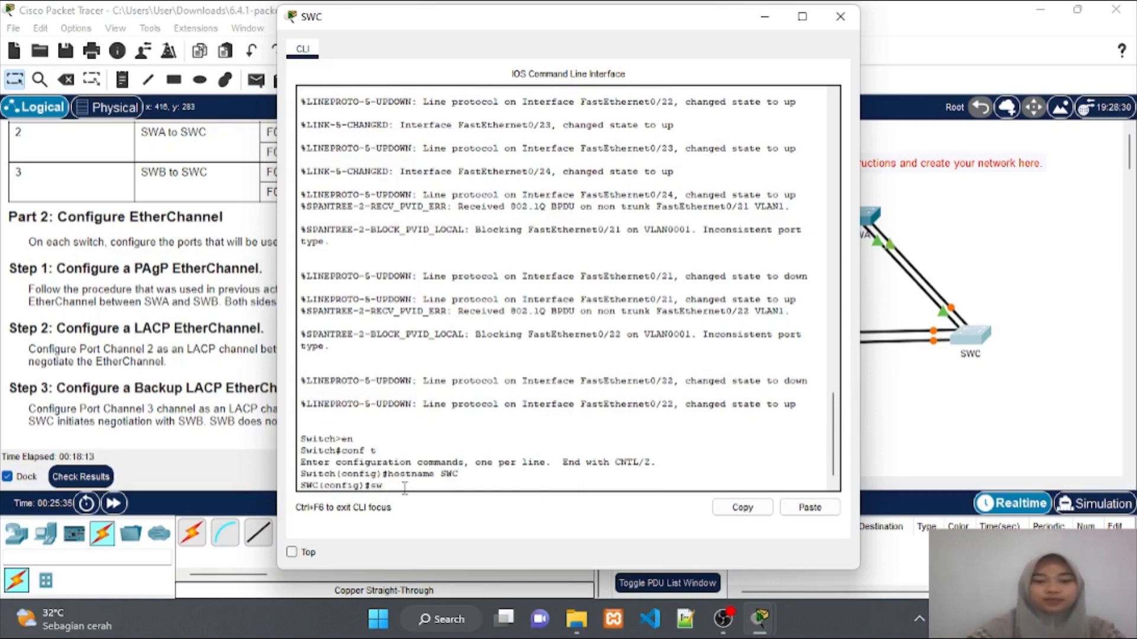
type("itch")
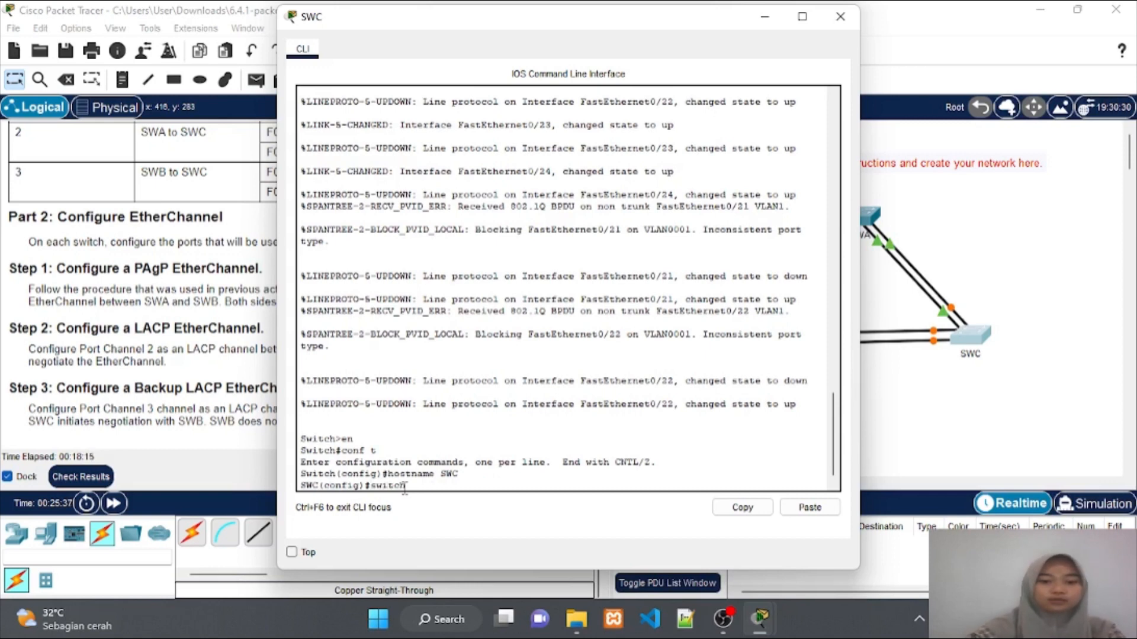
type("port mo")
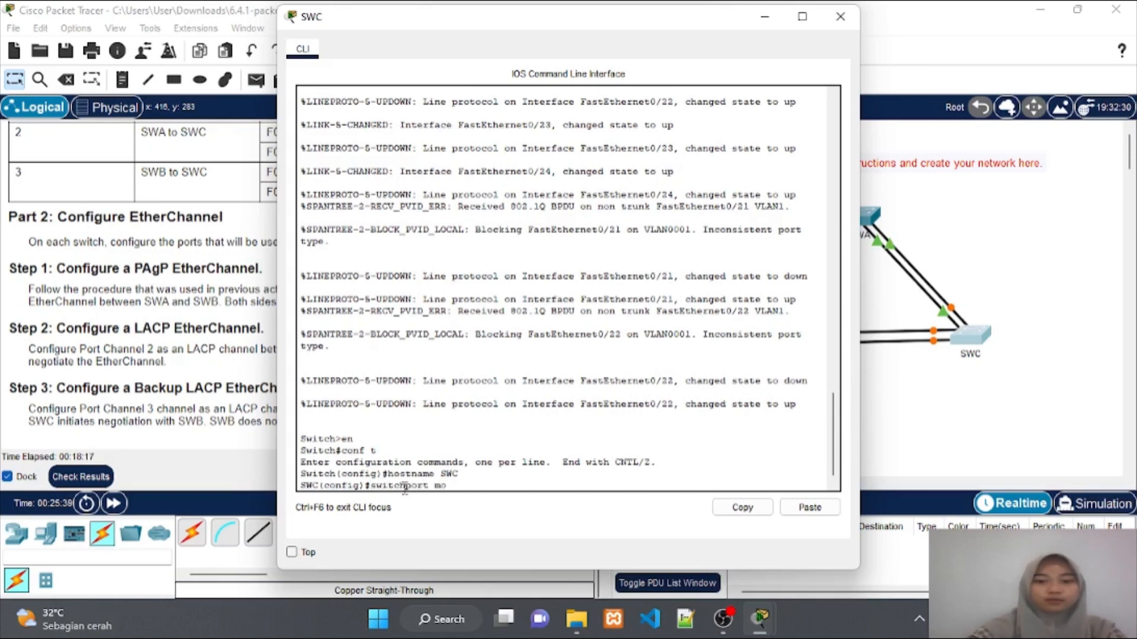
type("de tru")
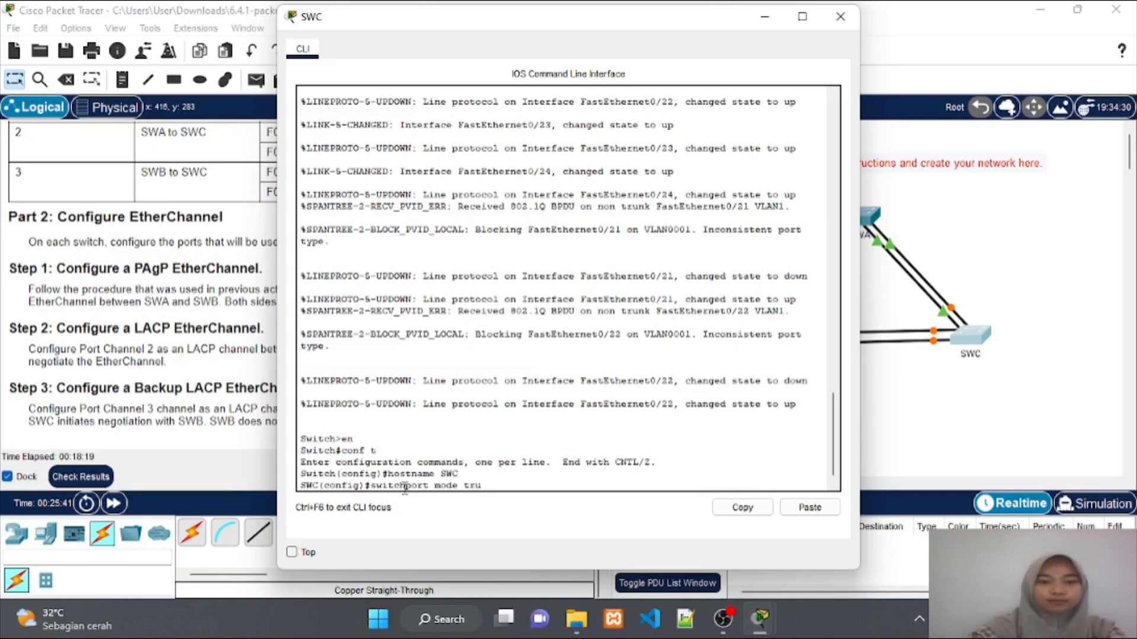
type("nk")
Make SWC's F0/21 a trunk in LACP channel-group 2 active, then enter interface f0/22
key("Return")
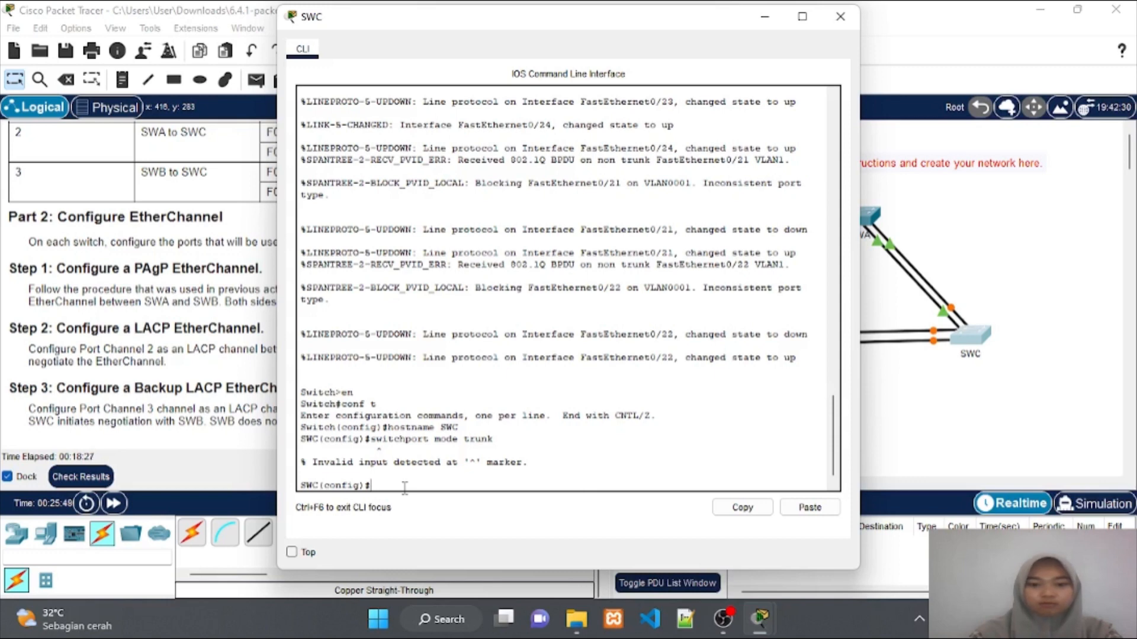
type("int")
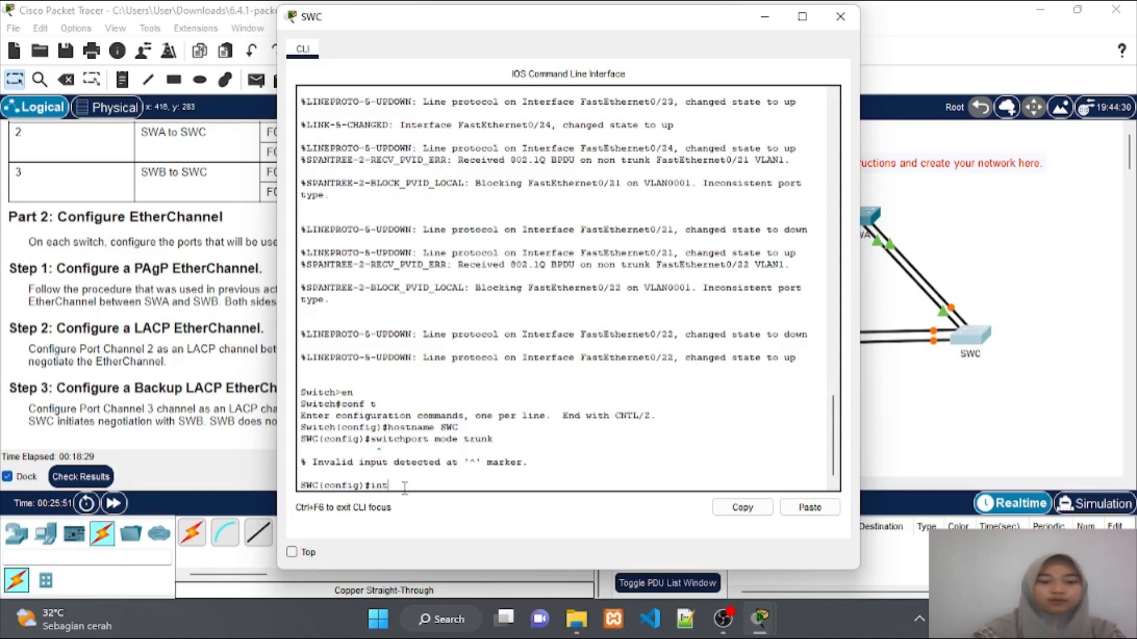
type("erface")
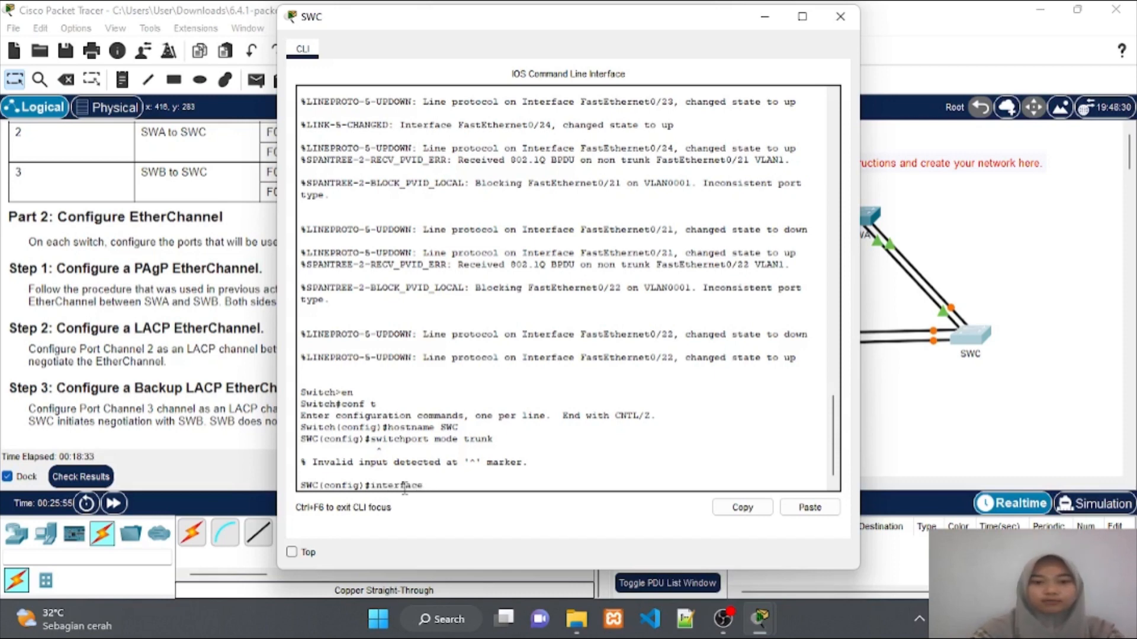
type(" f0/21")
key("Return")
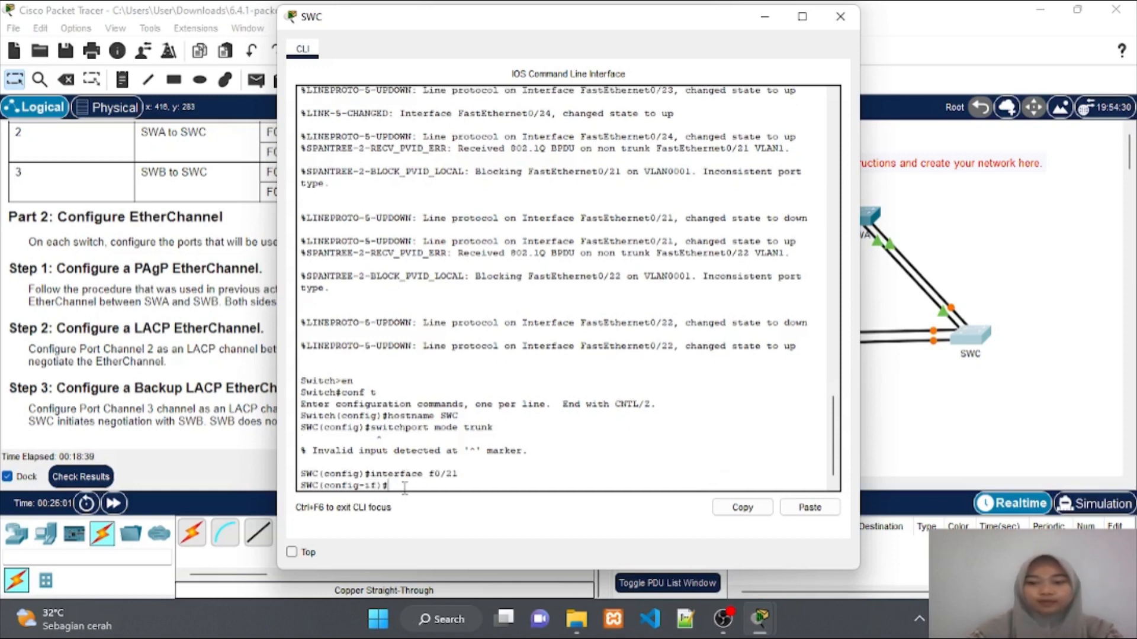
key("Up")
key("Up")
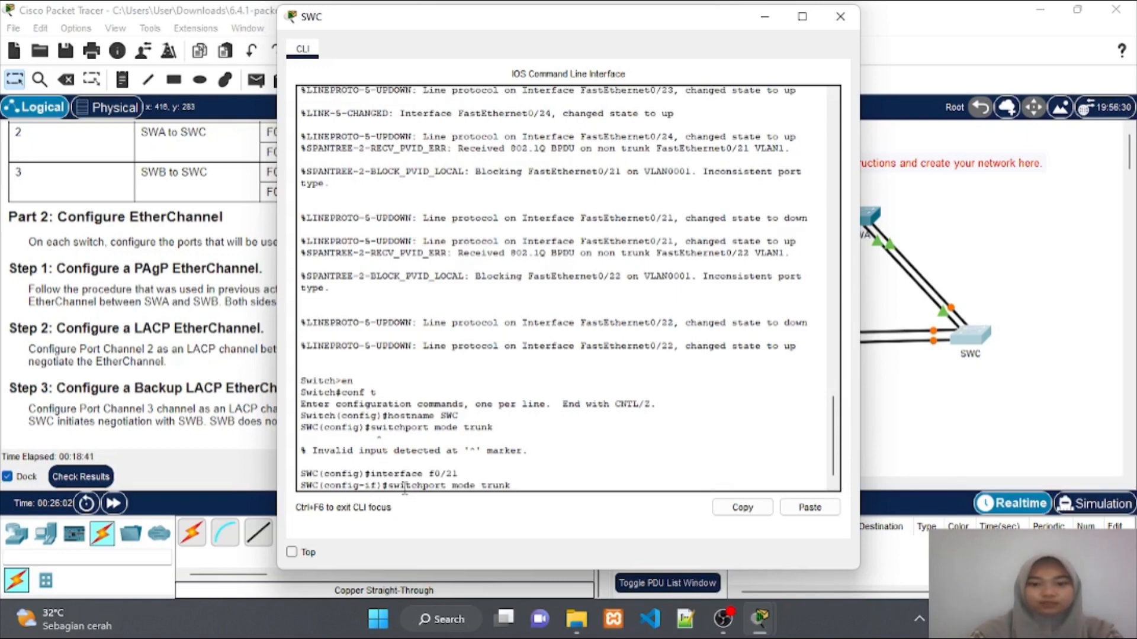
key("Return")
type("ch")
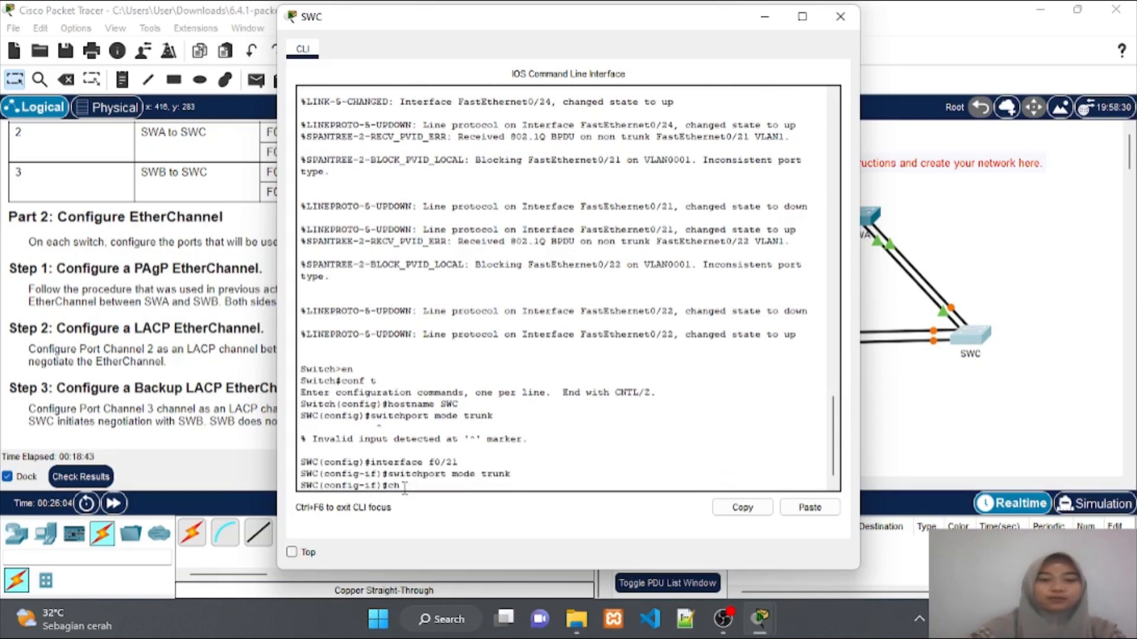
type("annel-")
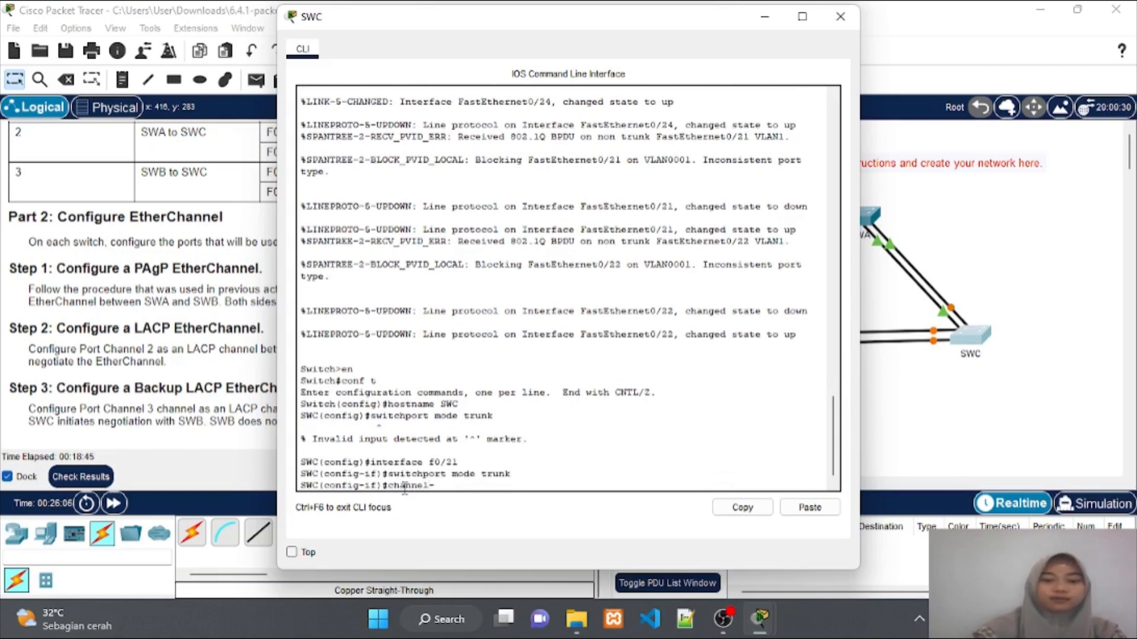
type("group")
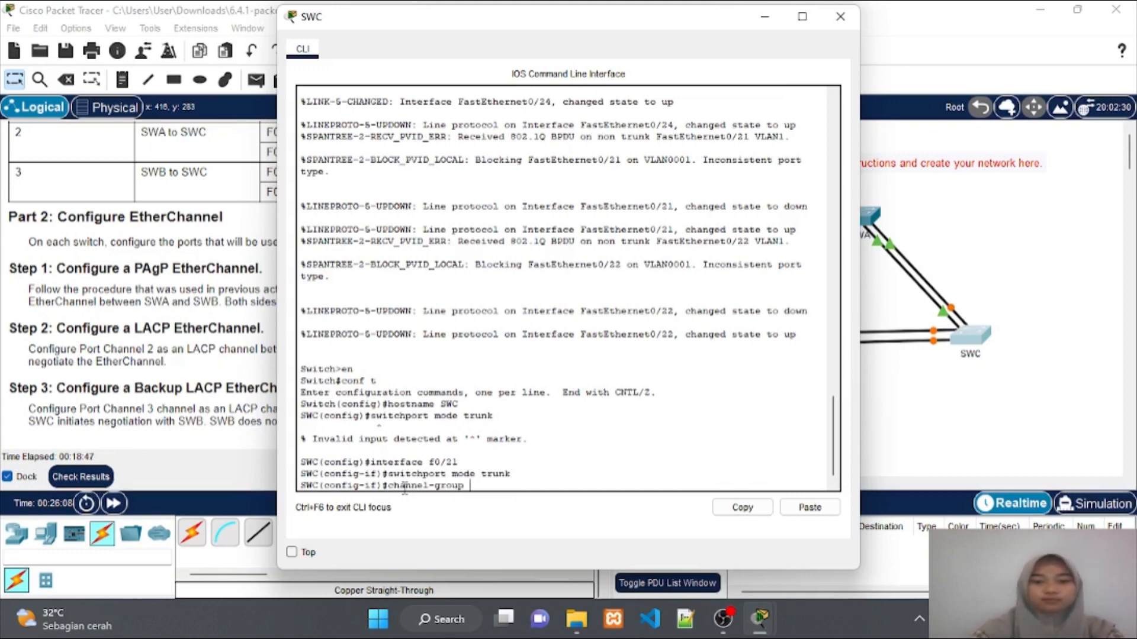
type(" 2 mode act")
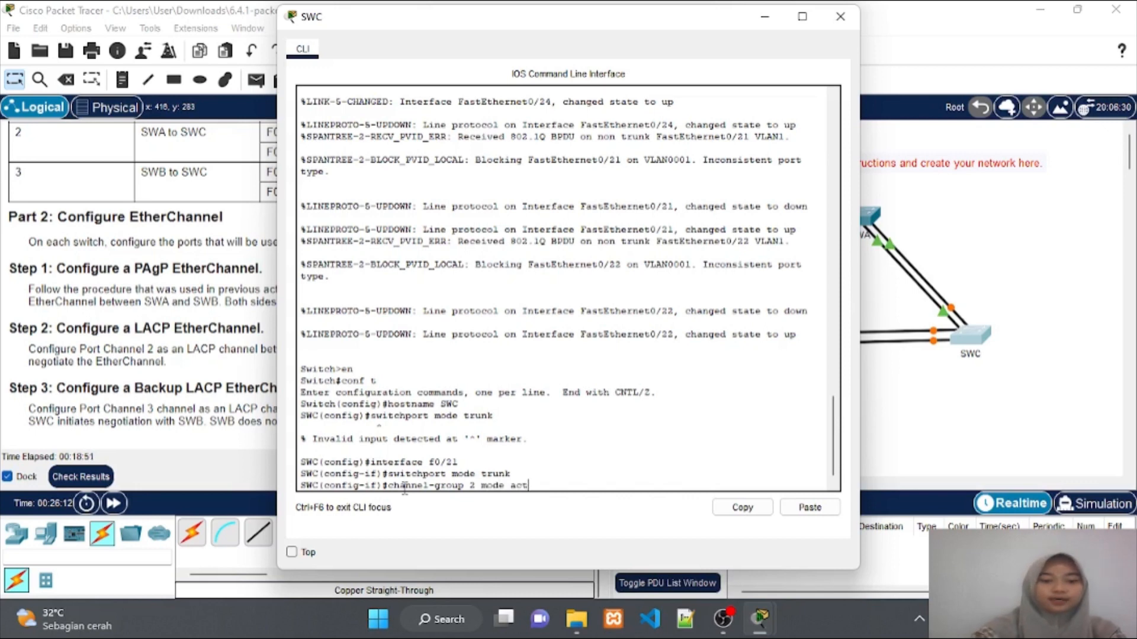
type("ive")
key("Return")
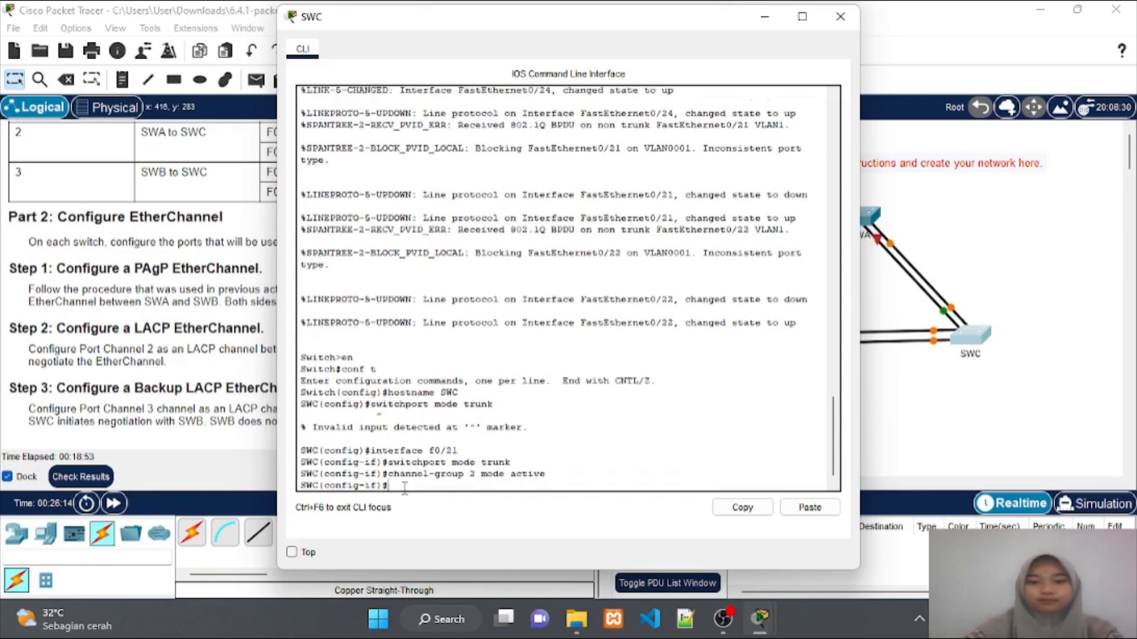
key("Return")
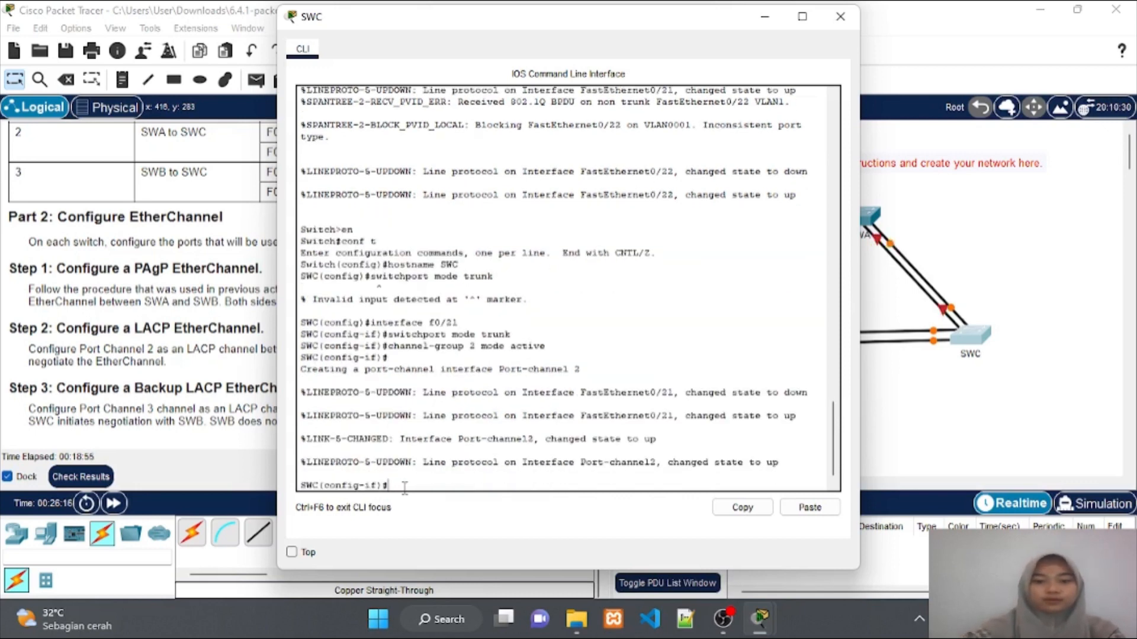
type("infer")
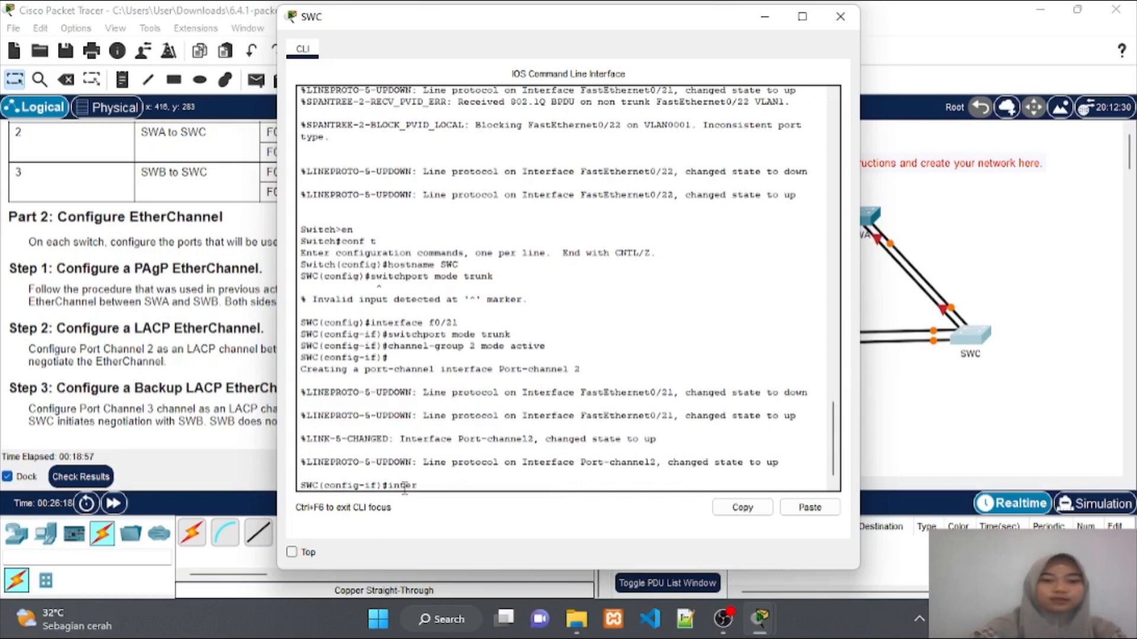
key("BackSpace")
key("BackSpace")
key("BackSpace")
type("terface ")
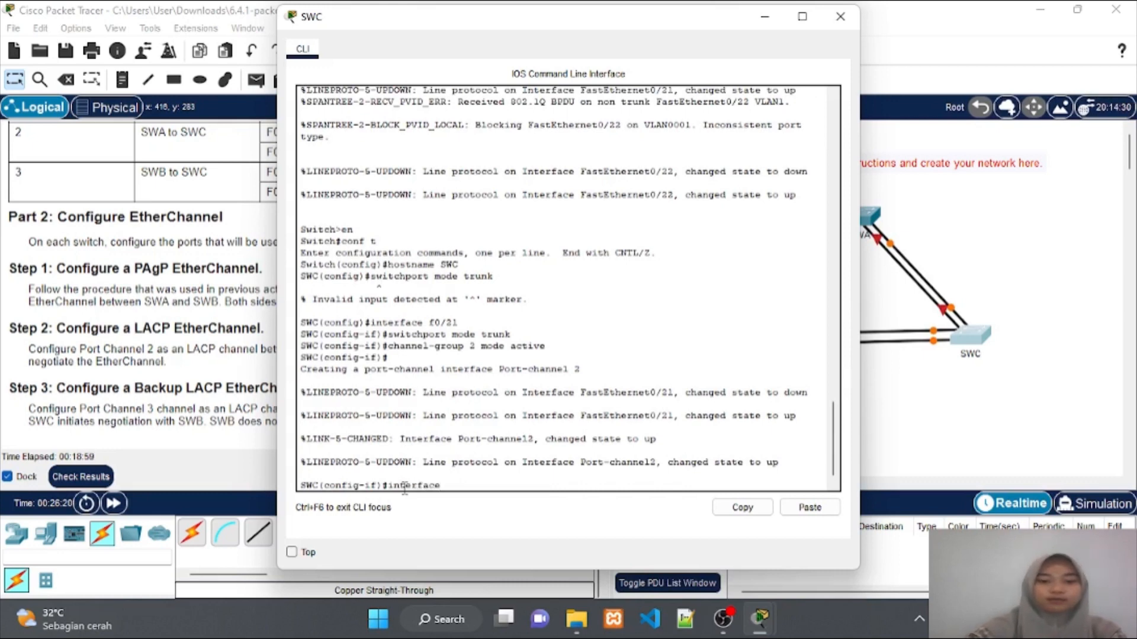
type("f0")
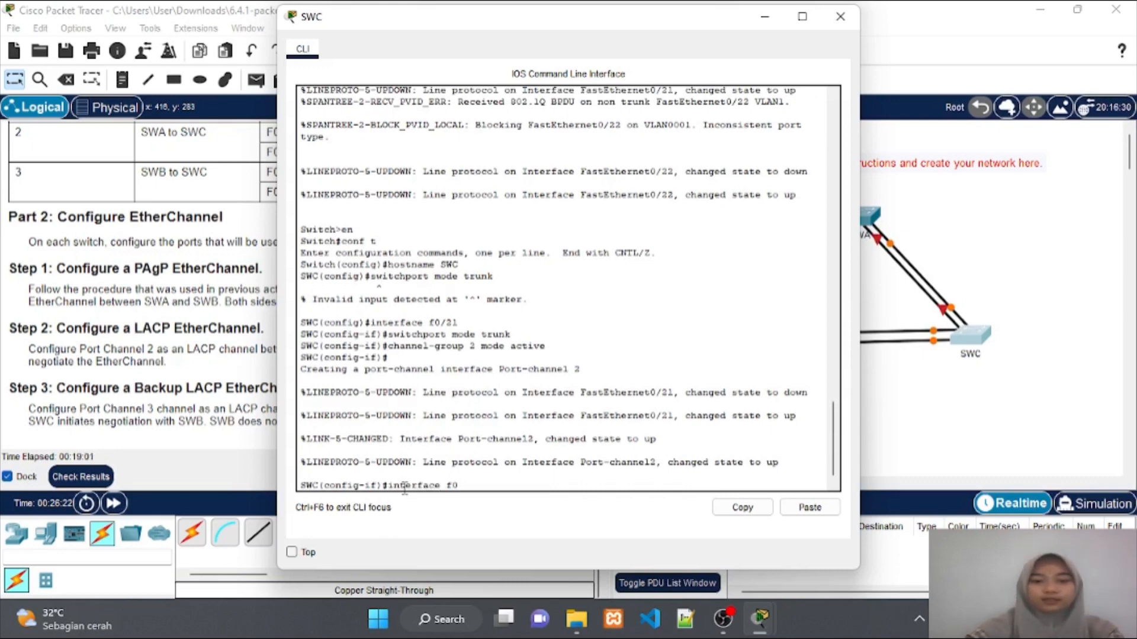
type("/22")
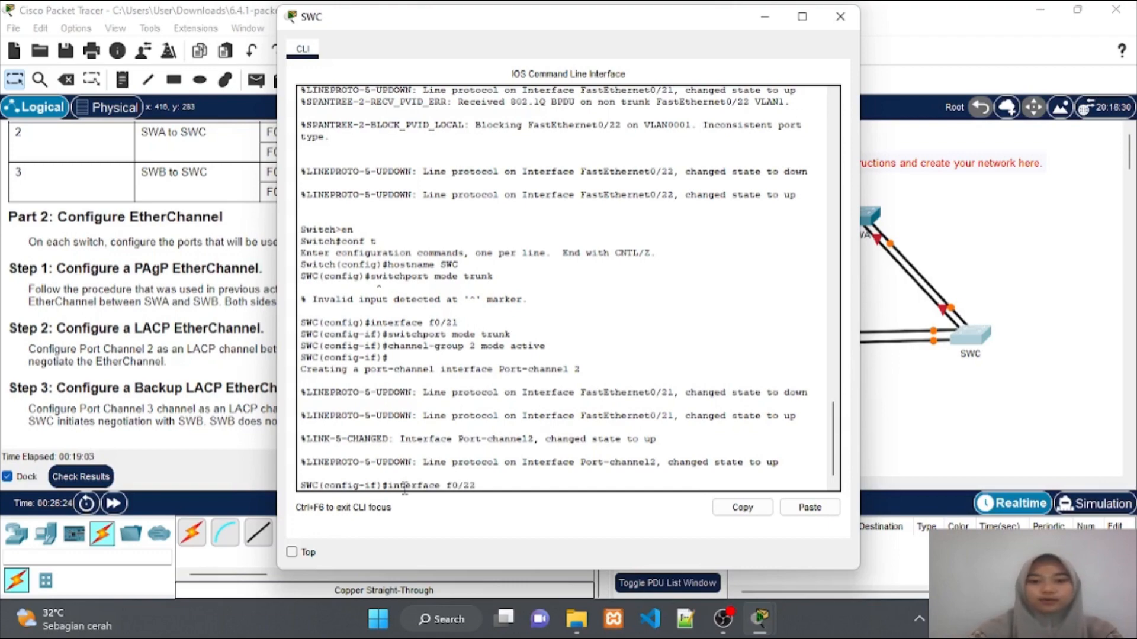
key("Return")
Make SWC's F0/22 a trunk in LACP channel-group 2 active mode
left_click_drag(572, 26, 850, 31)
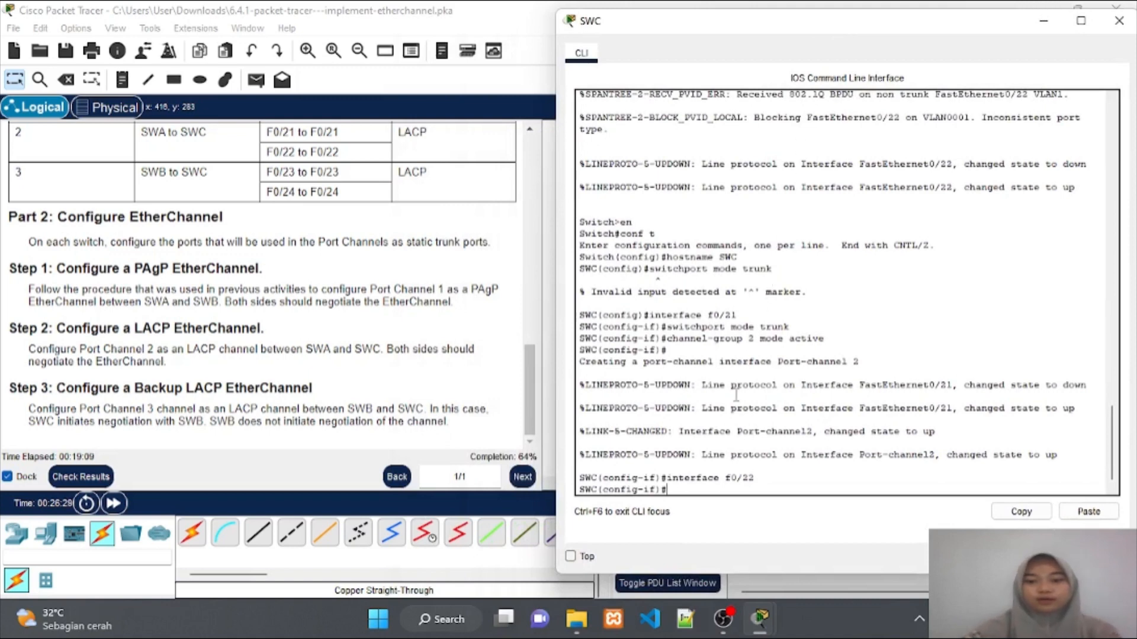
type("switchport mode trunk")
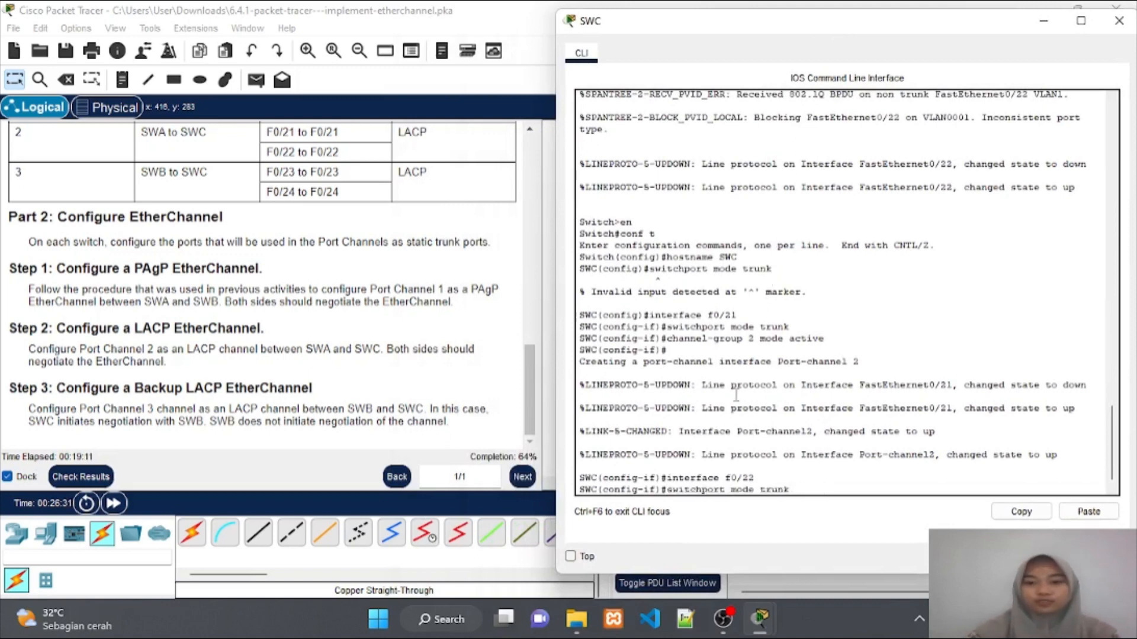
key("Return")
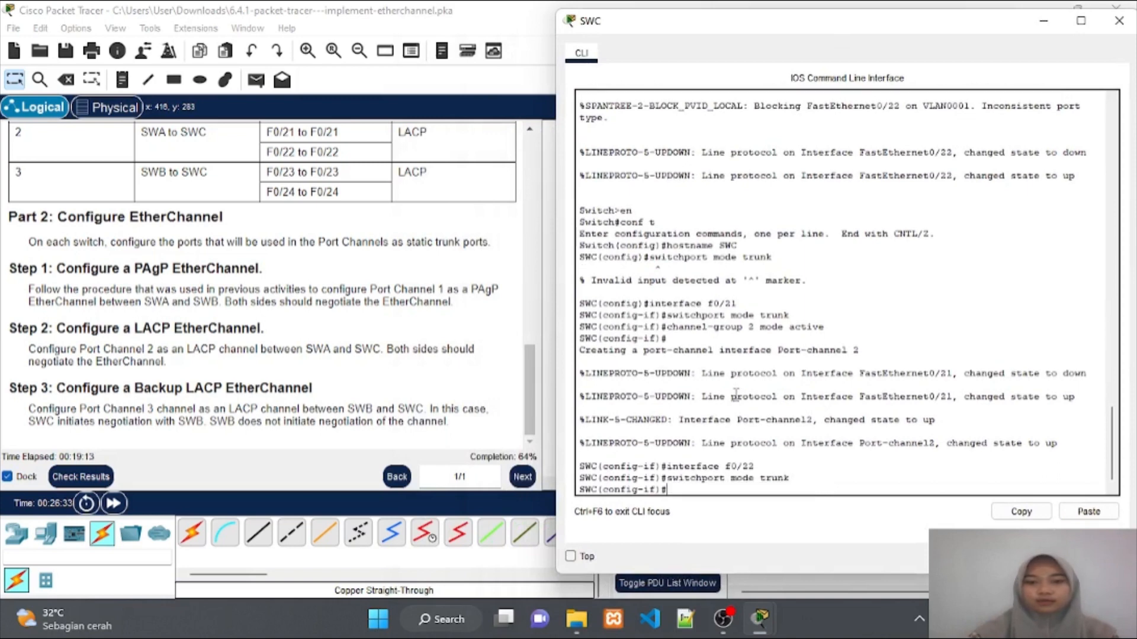
key("Up")
key("Up")
key("Up")
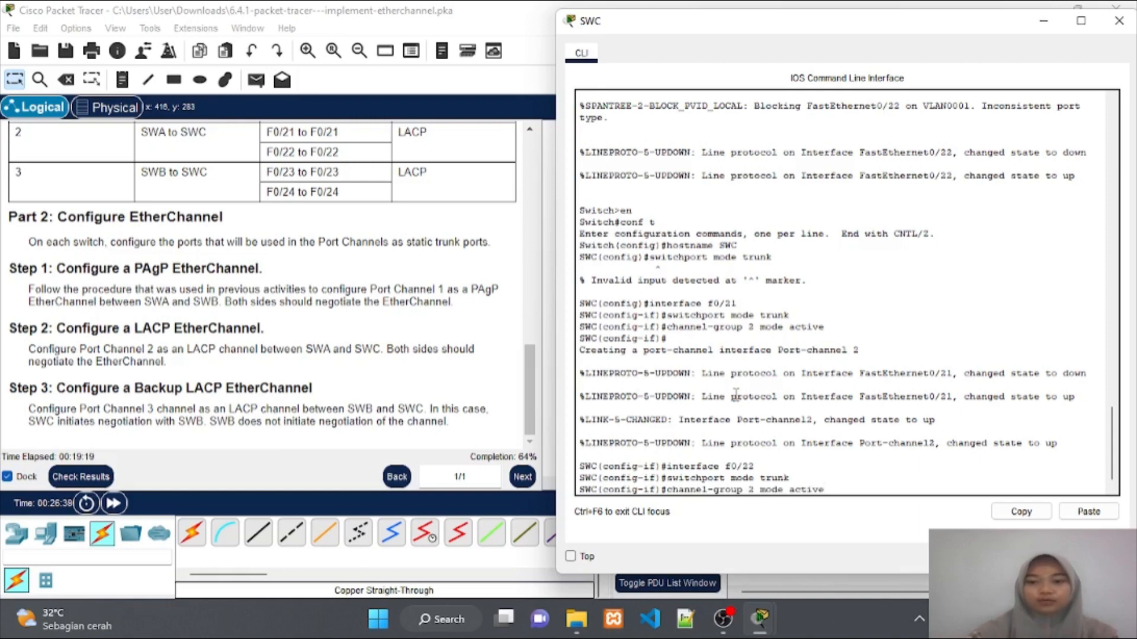
key("Return")
key("Return")
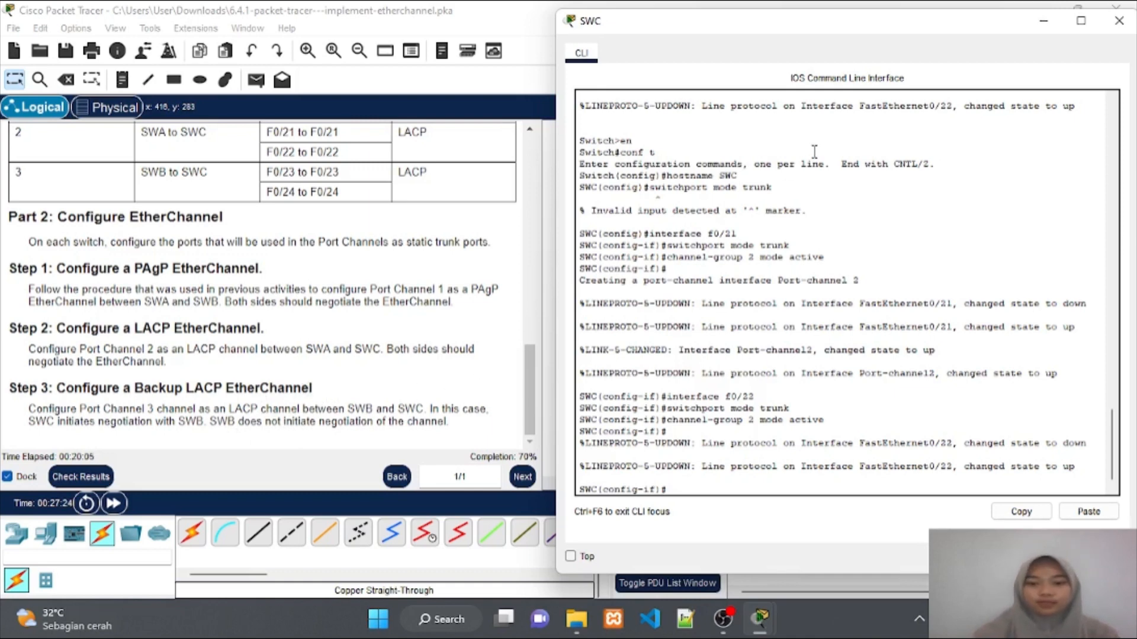
Minimize SWC's console and open SWB's console, moving it left
left_click(1044, 26)
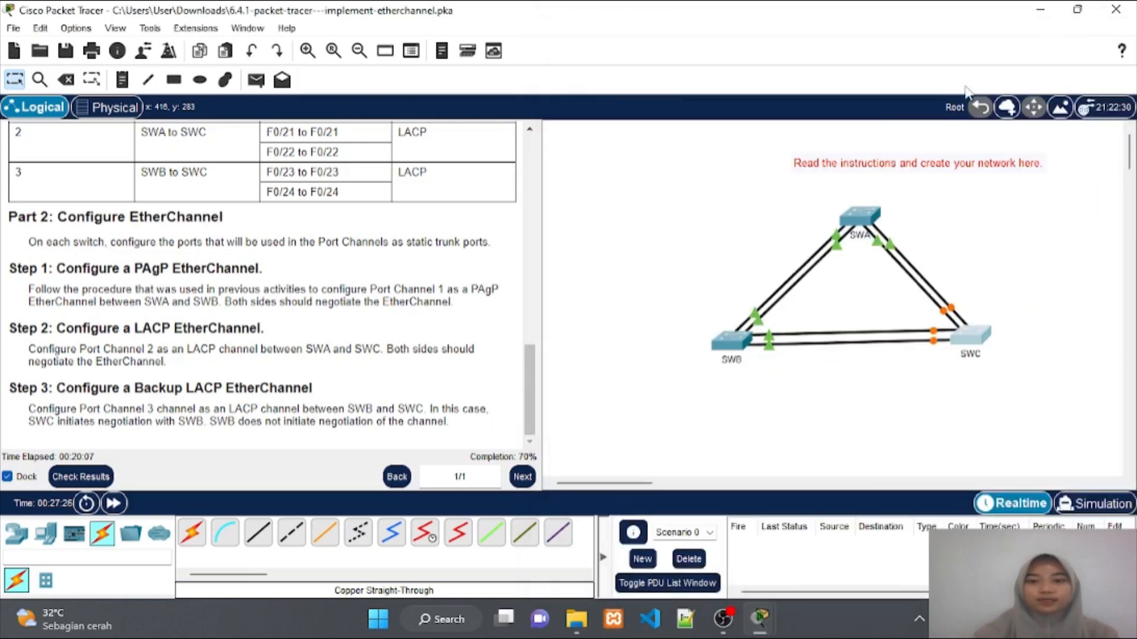
left_click(736, 339)
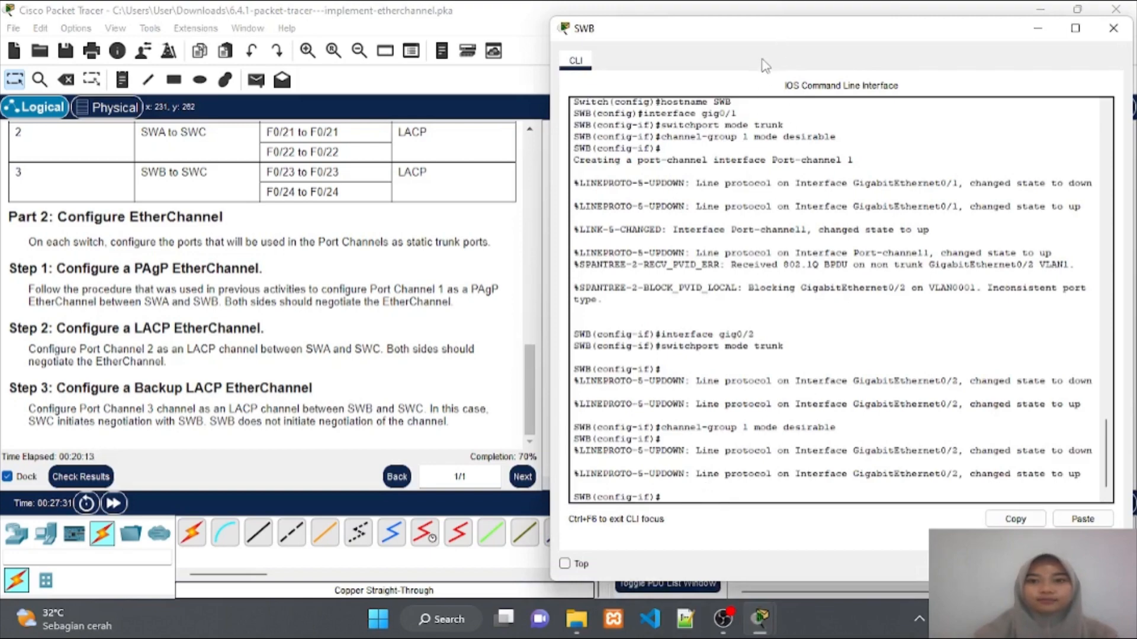
left_click_drag(766, 29, 652, 18)
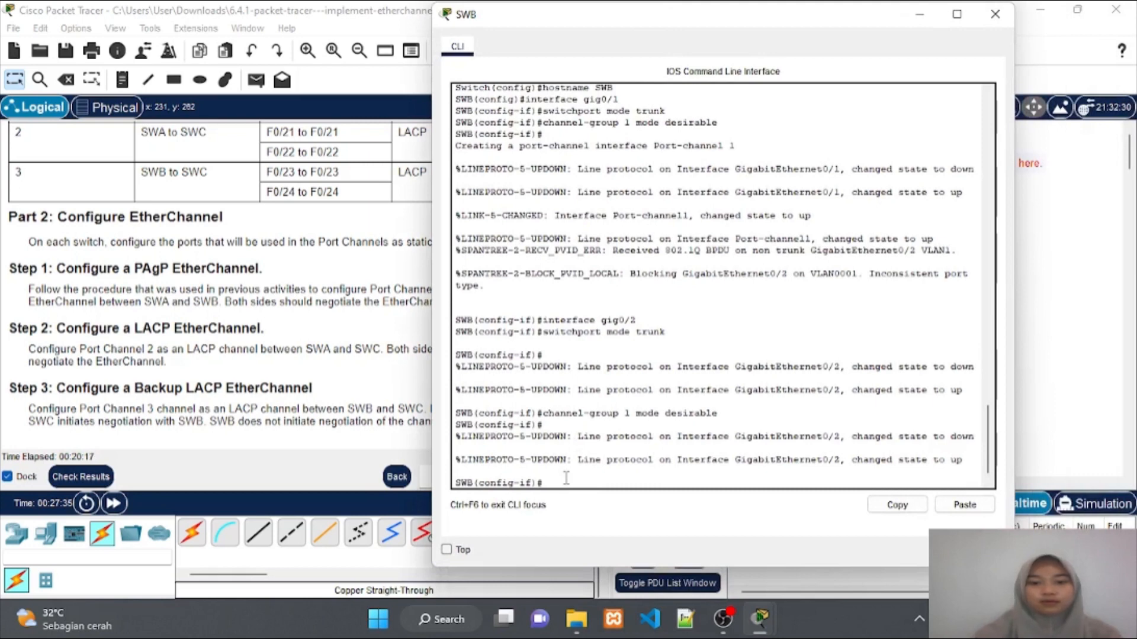
Exit SWB out of all configuration modes and restart its console session
key("Return")
type("ex")
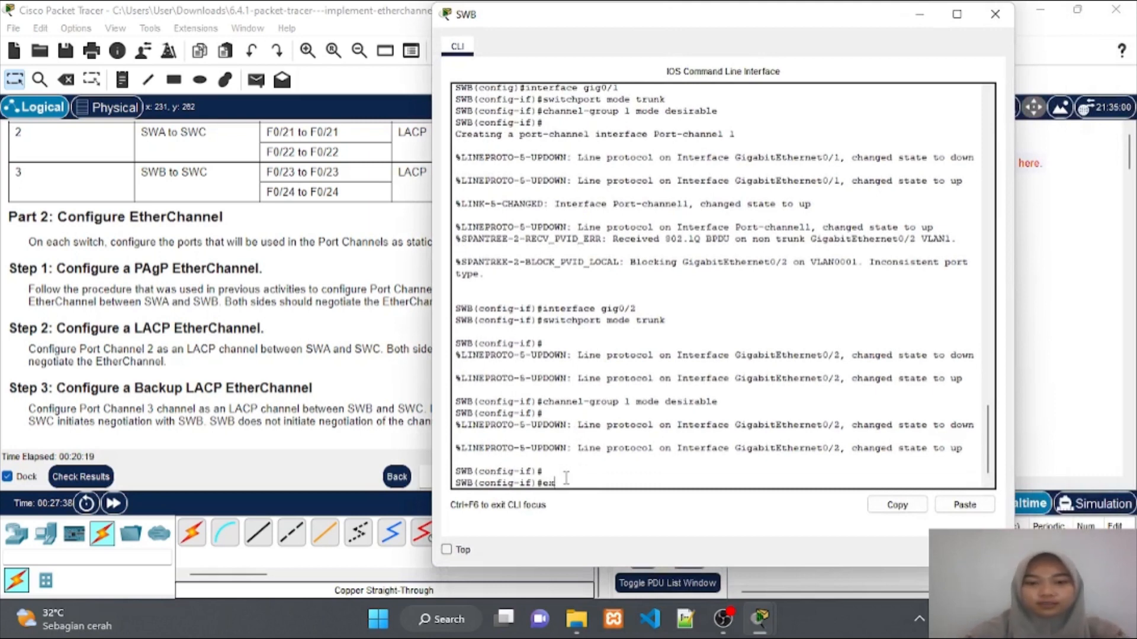
key("Return")
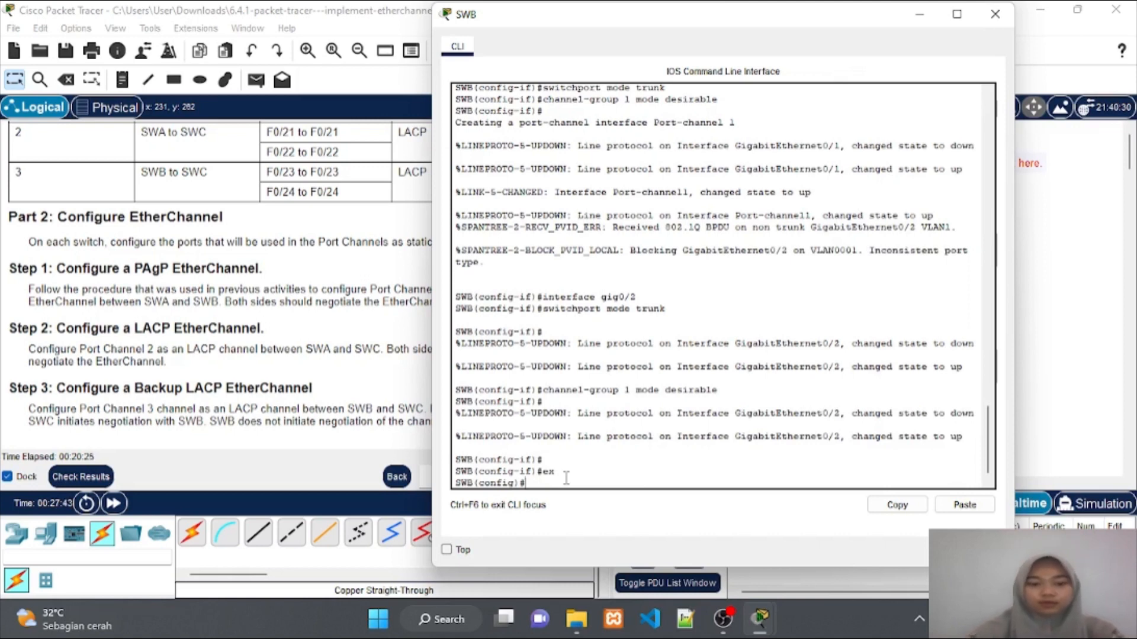
type("ex")
key("Return")
key("Return")
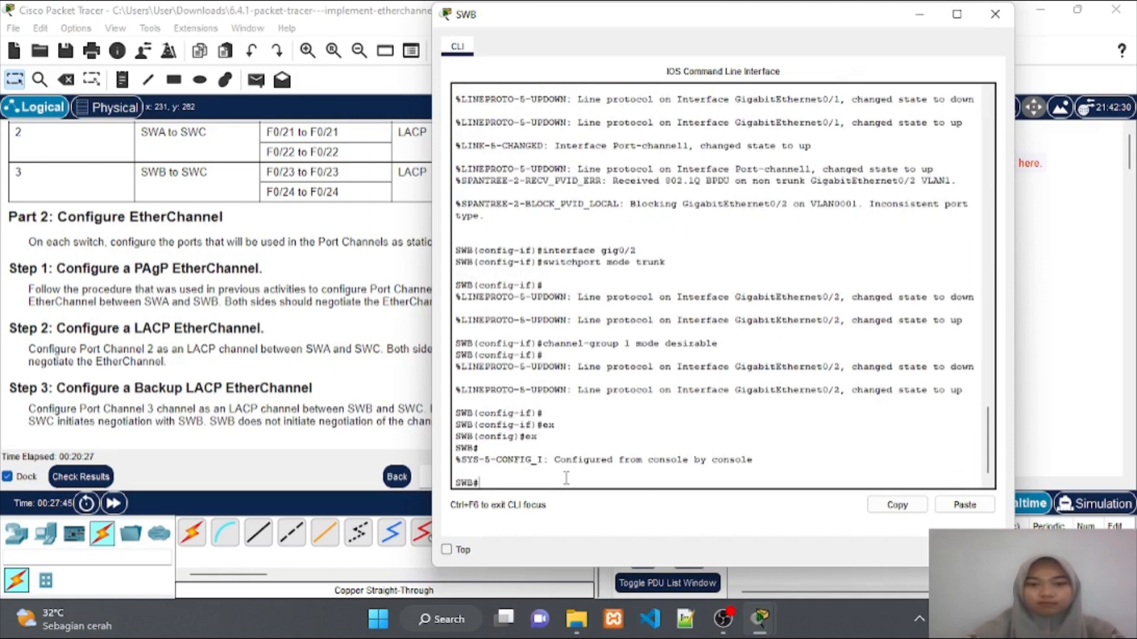
type("ex")
key("Return")
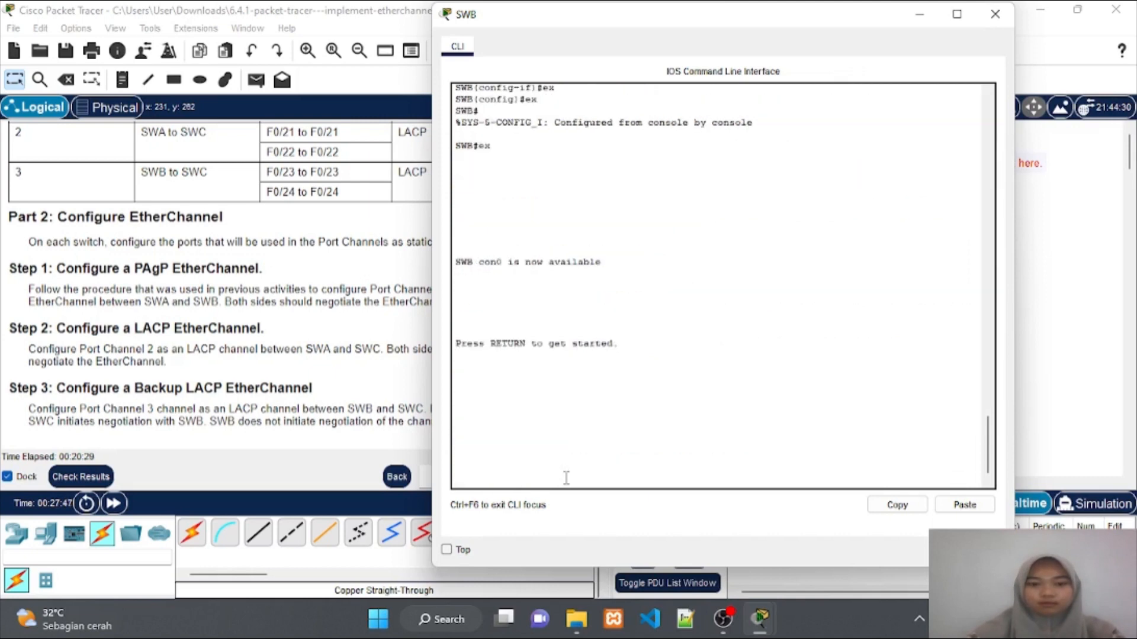
key("Return")
Re-enter privileged mode and global configuration mode on SWB with en and conf t
type("en")
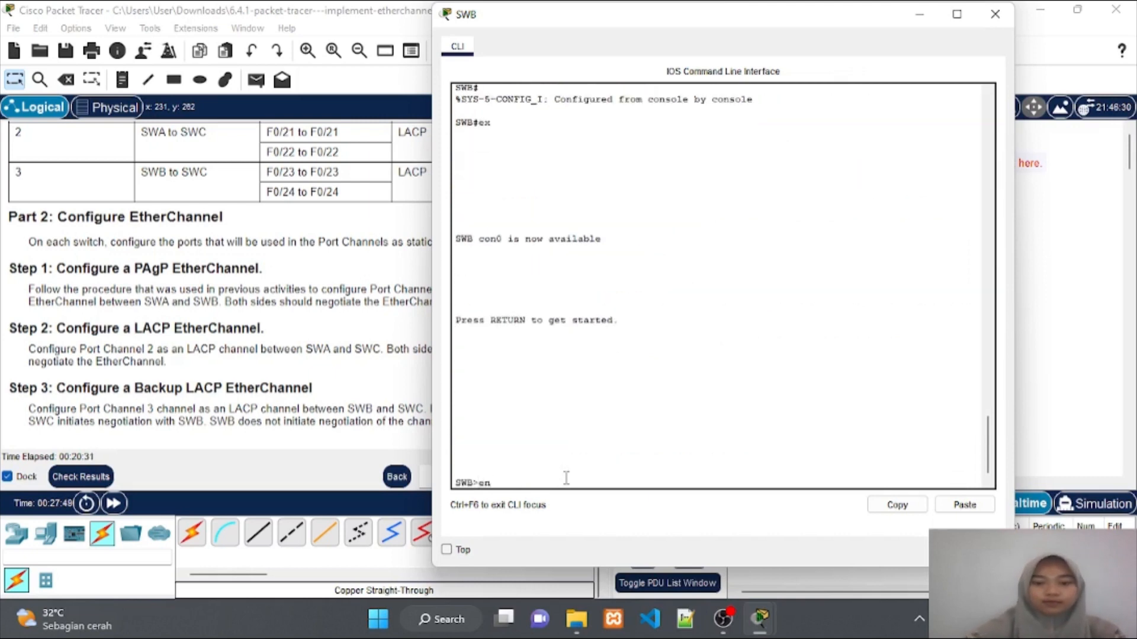
key("Return")
type("conf t")
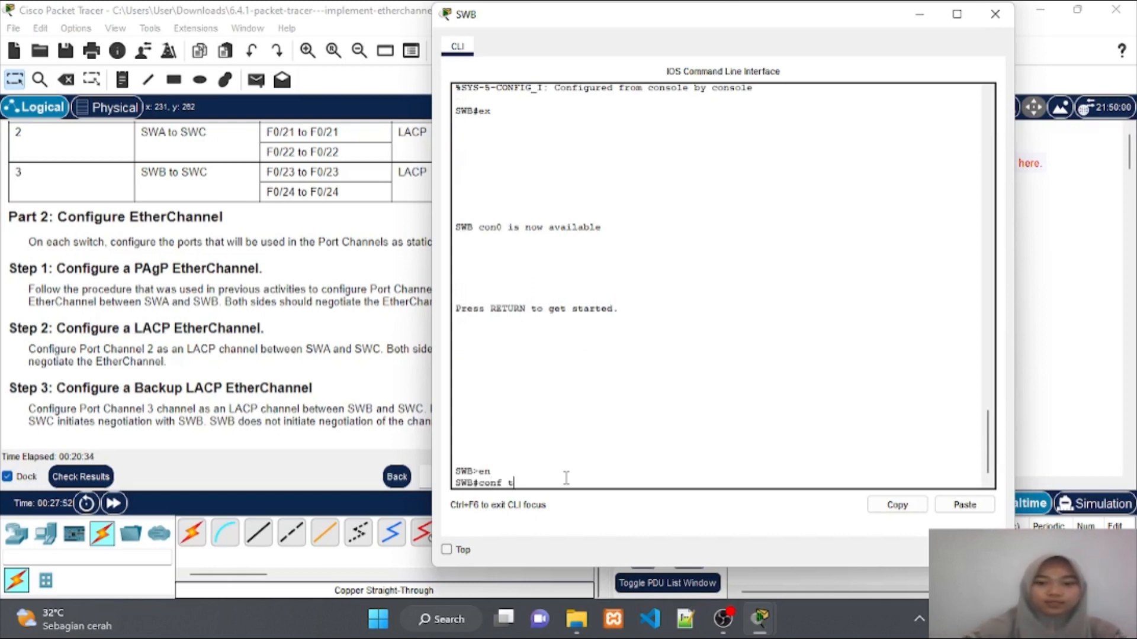
key("Return")
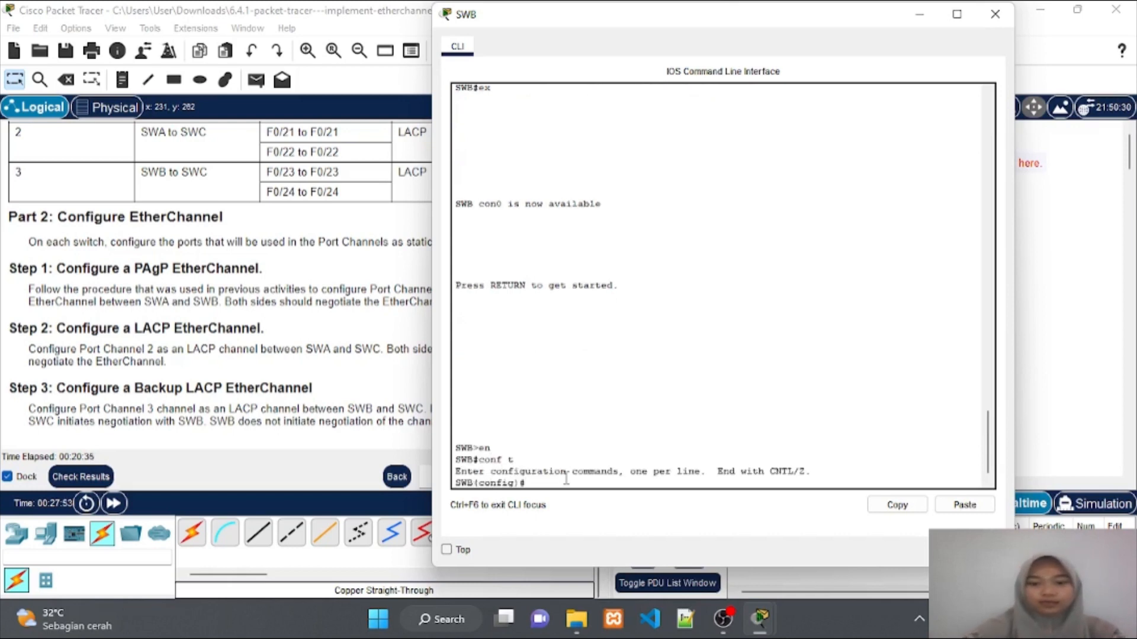
Make SWB's F0/21 a trunk in LACP channel-group 3 passive mode
key("Return")
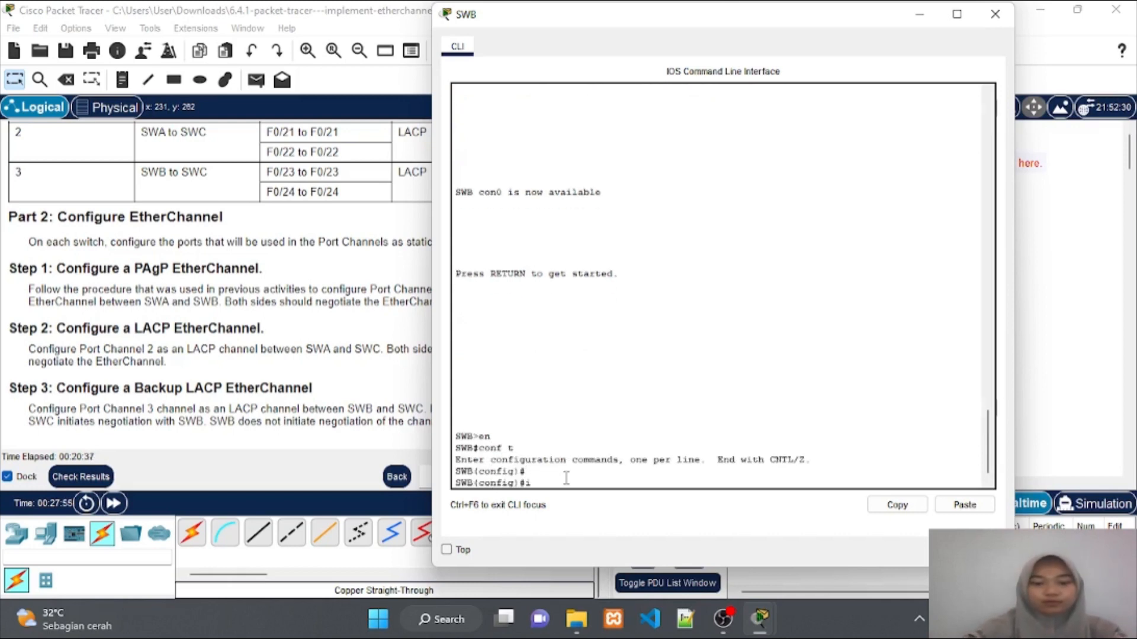
type("interface")
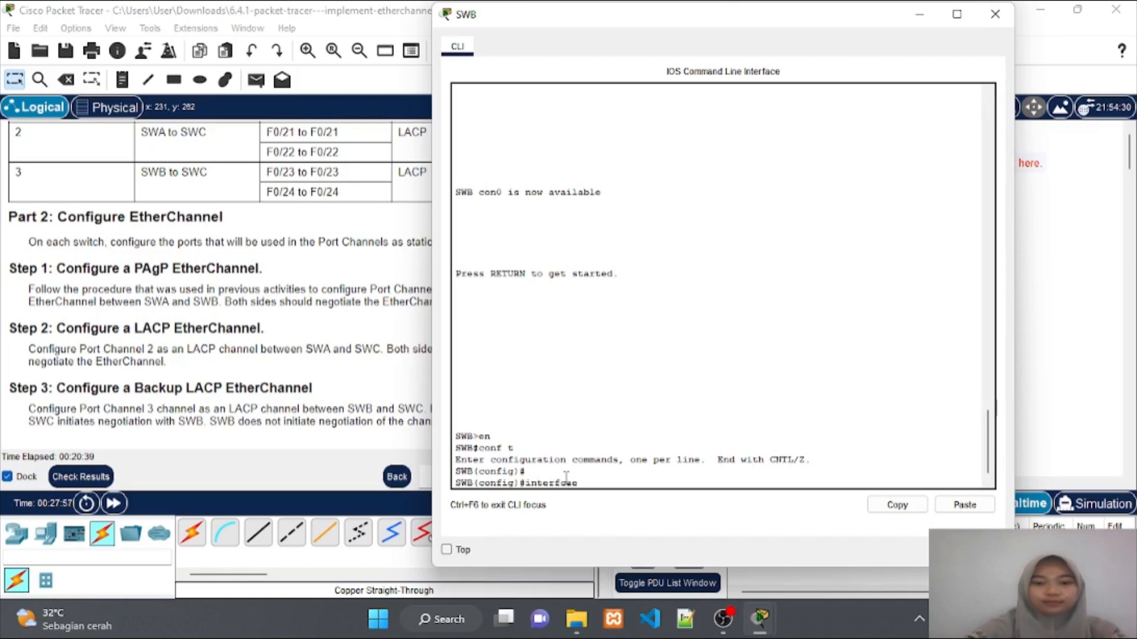
key("BackSpace")
key("BackSpace")
key("BackSpace")
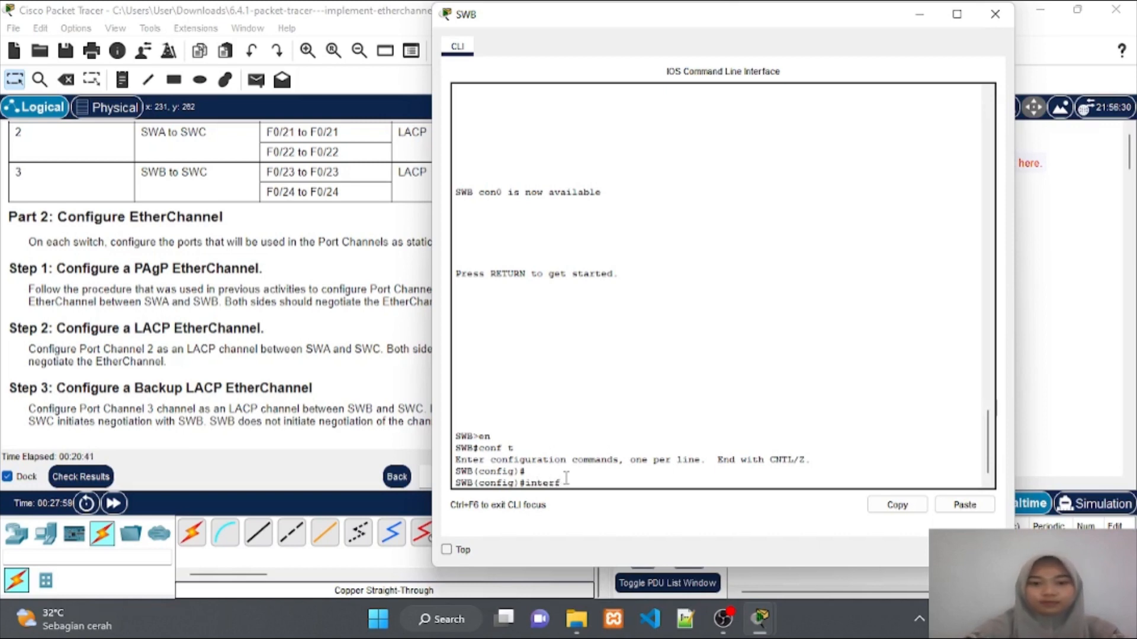
type("ace")
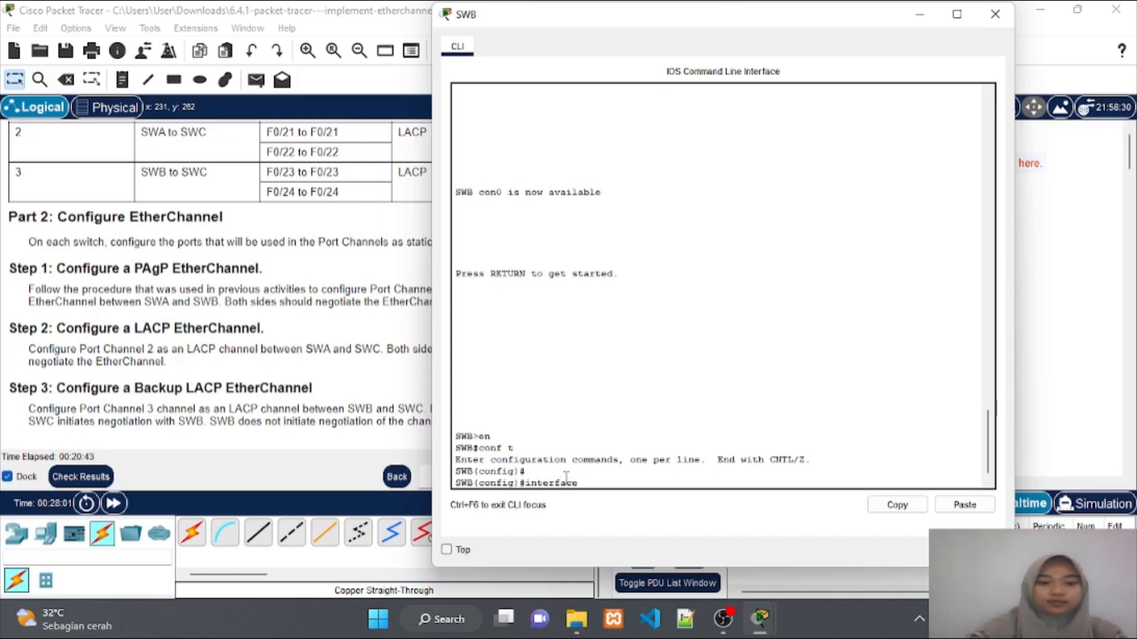
type(" f0")
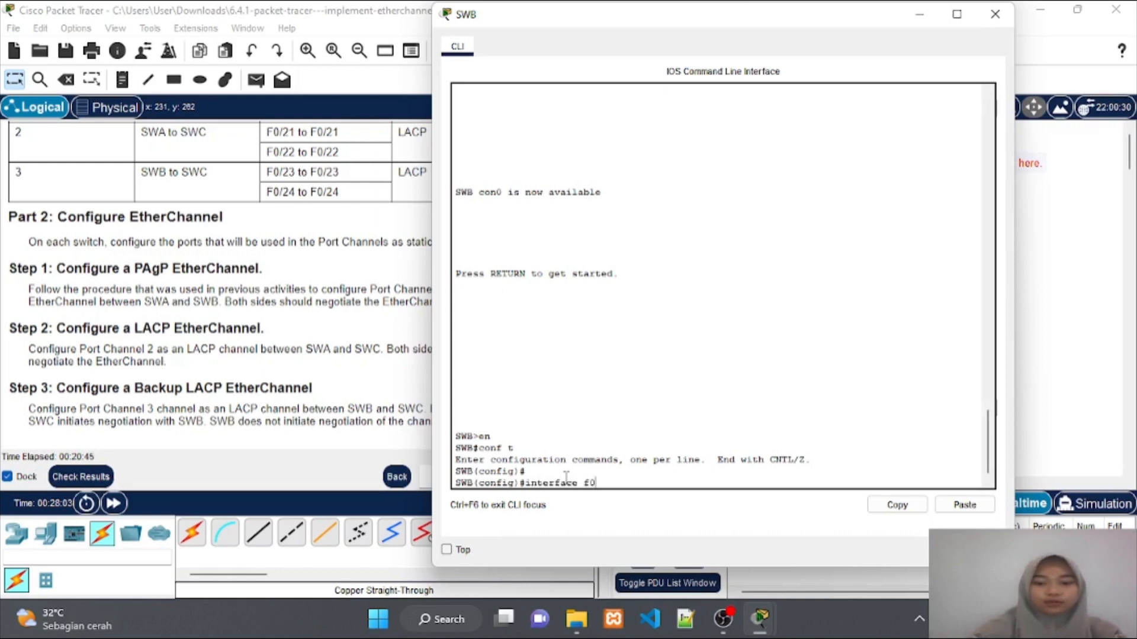
type("/2")
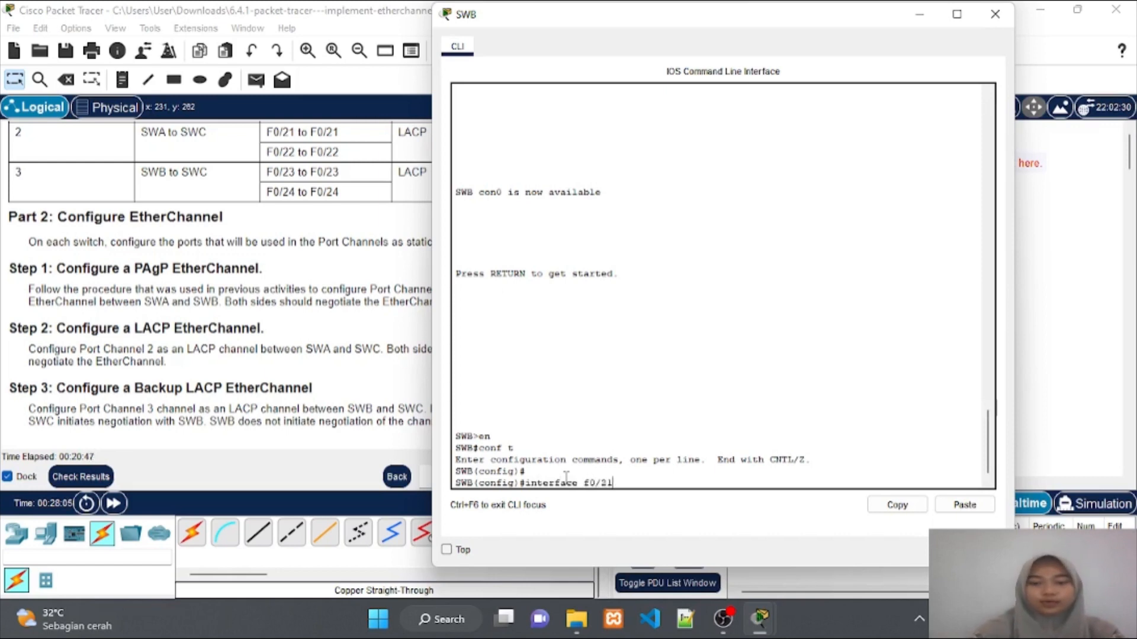
type("1")
key("Return")
key("Return")
type("s")
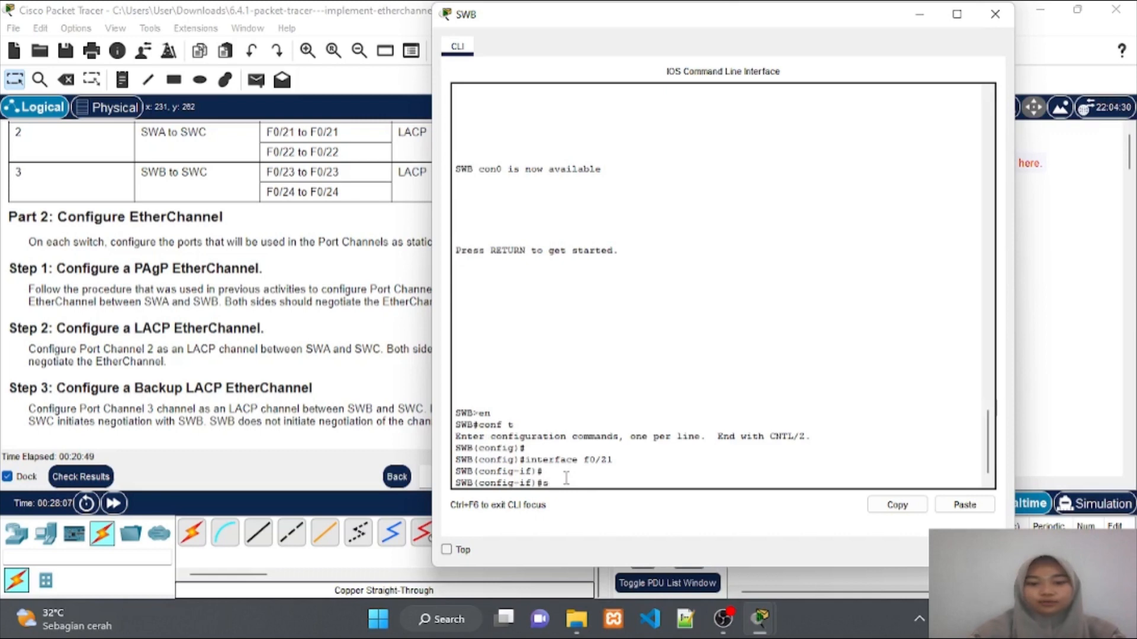
type("witchport")
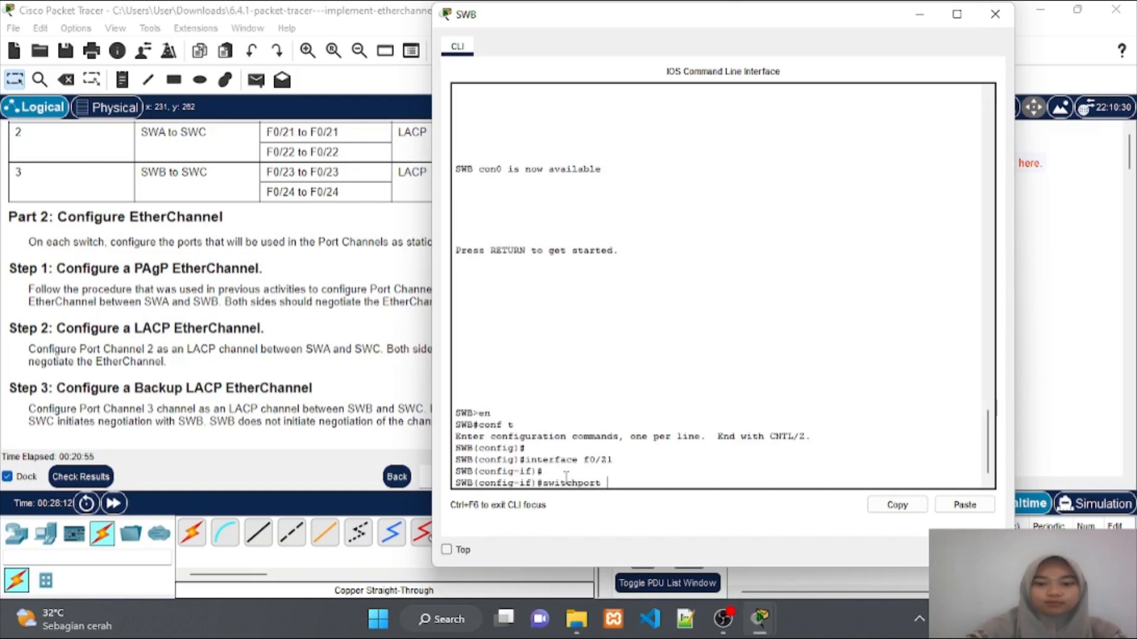
type(" mpdde ")
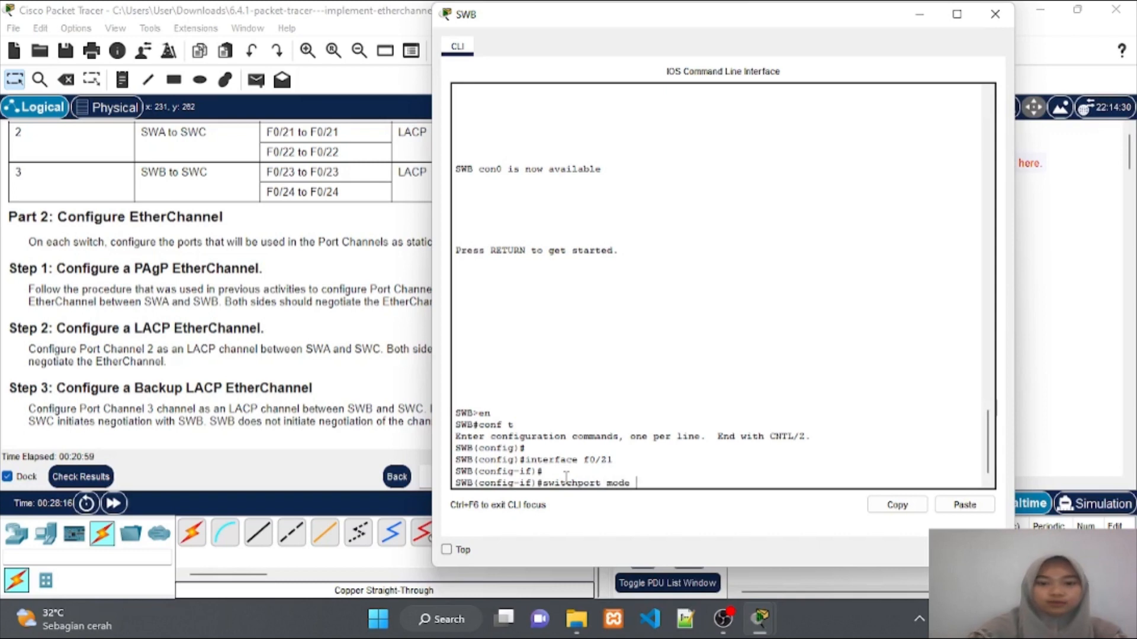
type("trunk")
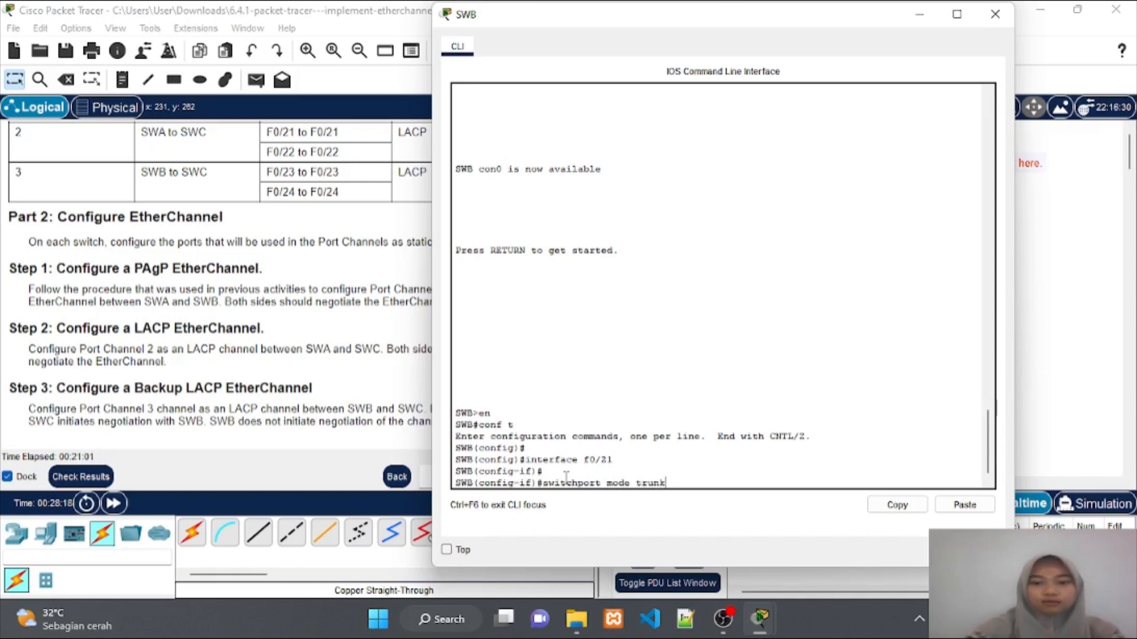
key("Return")
type("channel-")
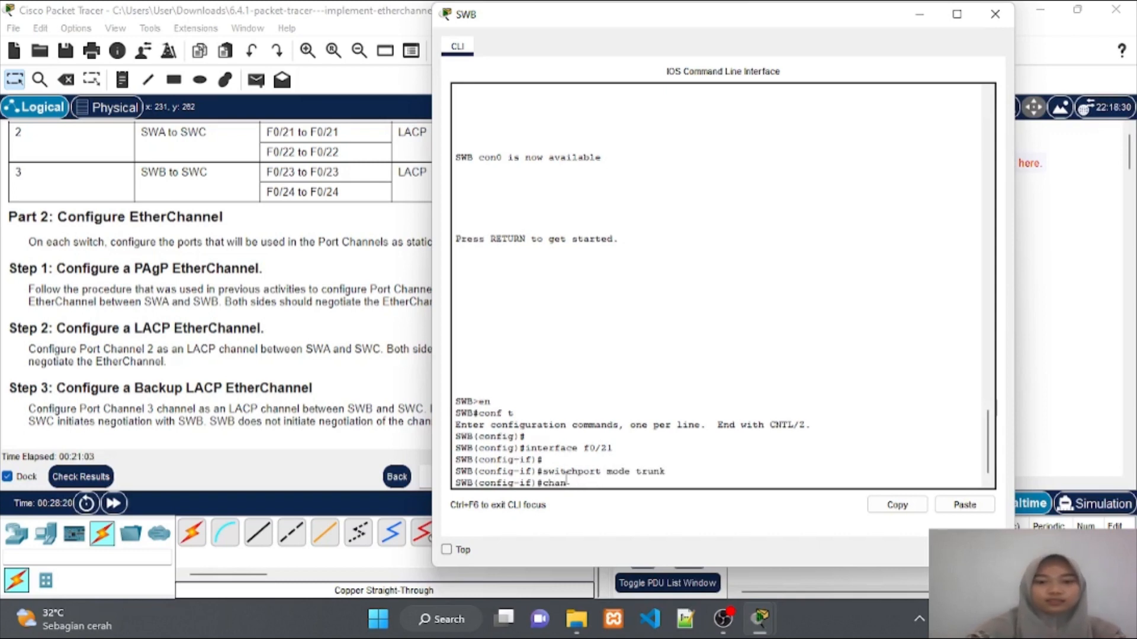
type("grou")
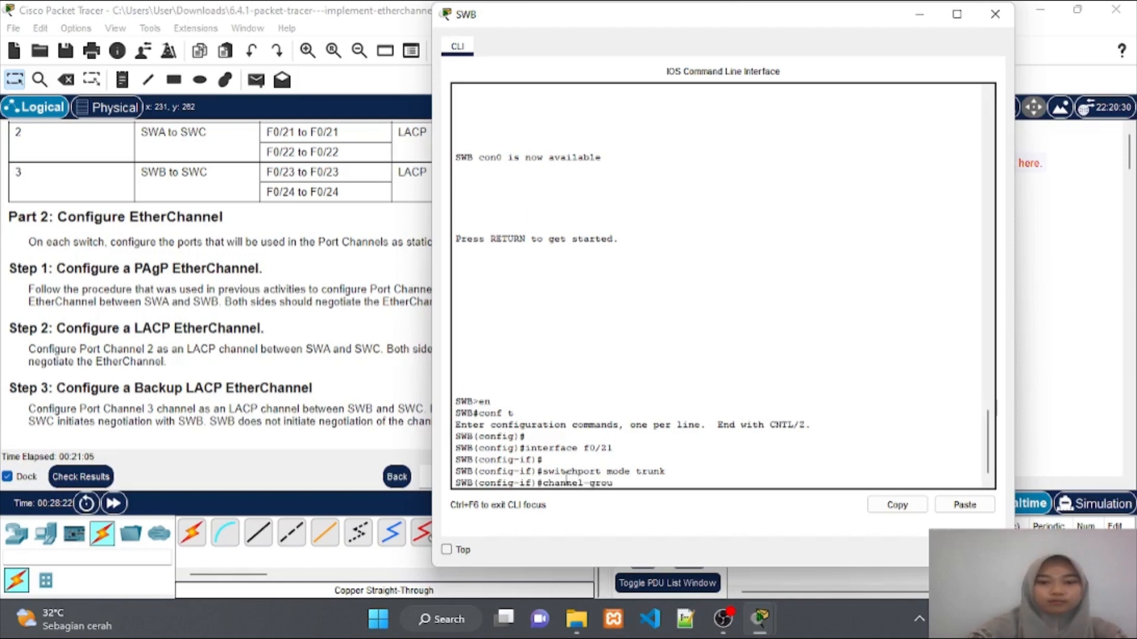
type("p")
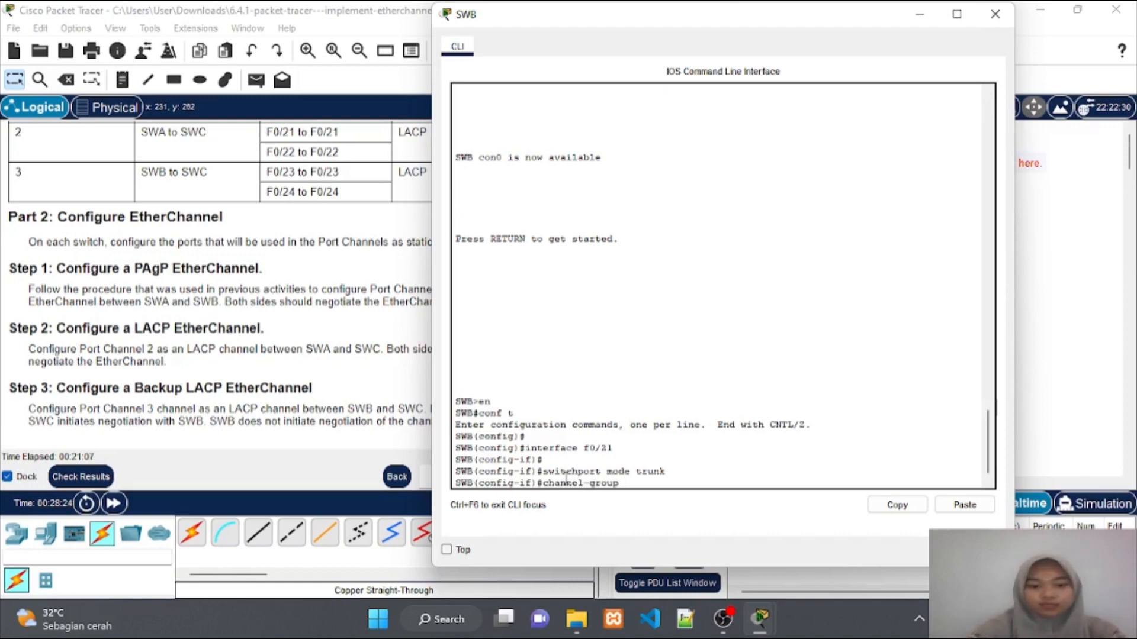
type(" 3 m")
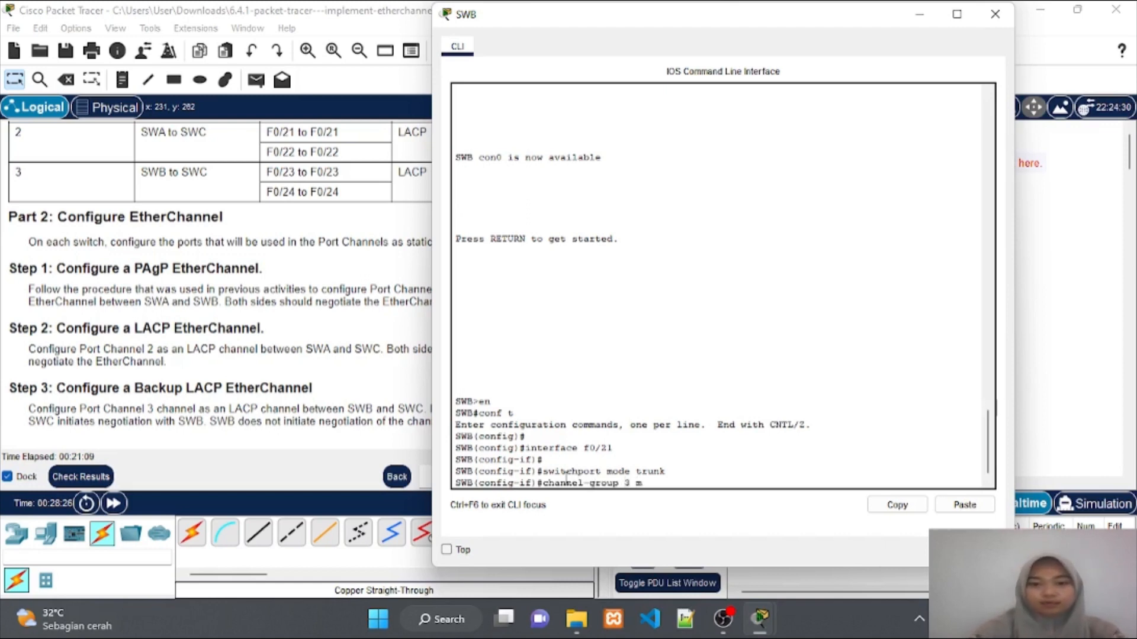
type("ode")
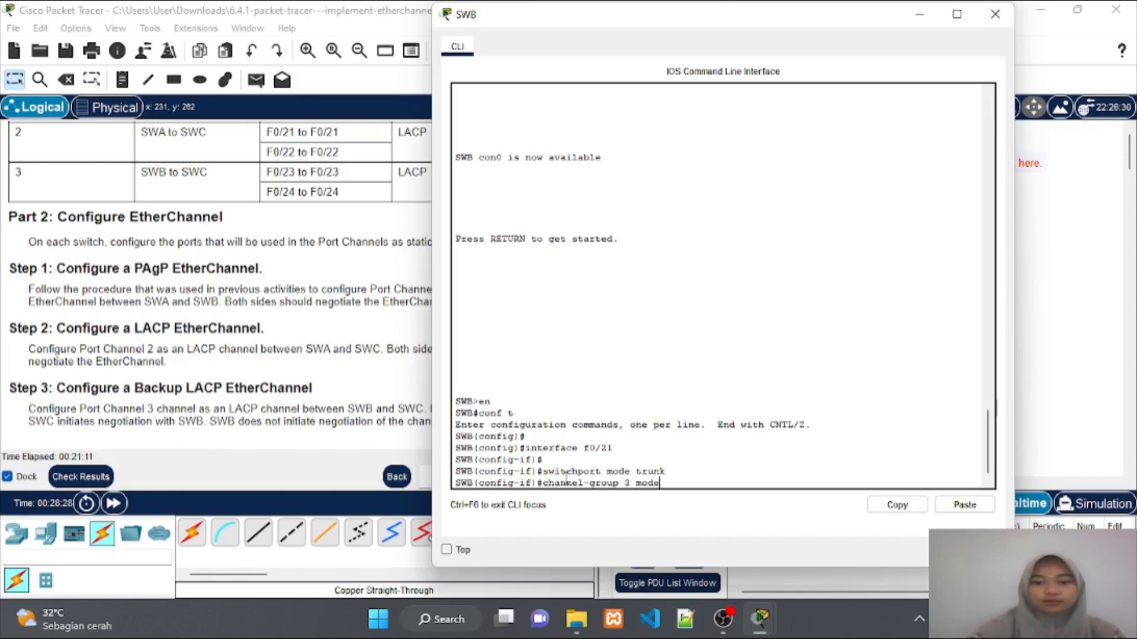
type(" pass")
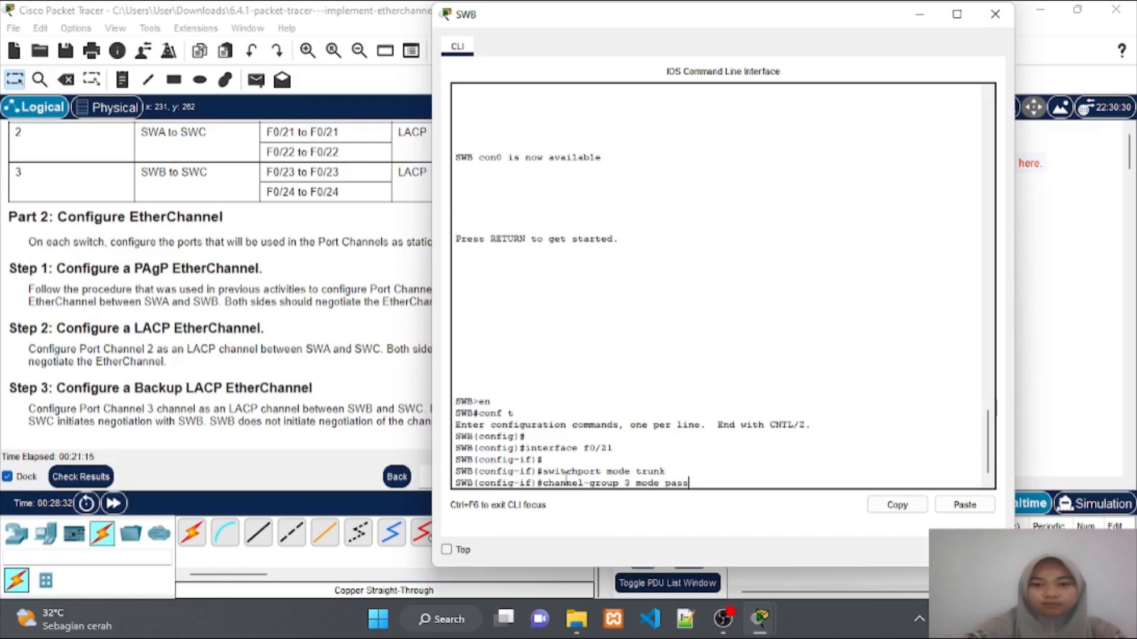
type("ive")
key("Return")
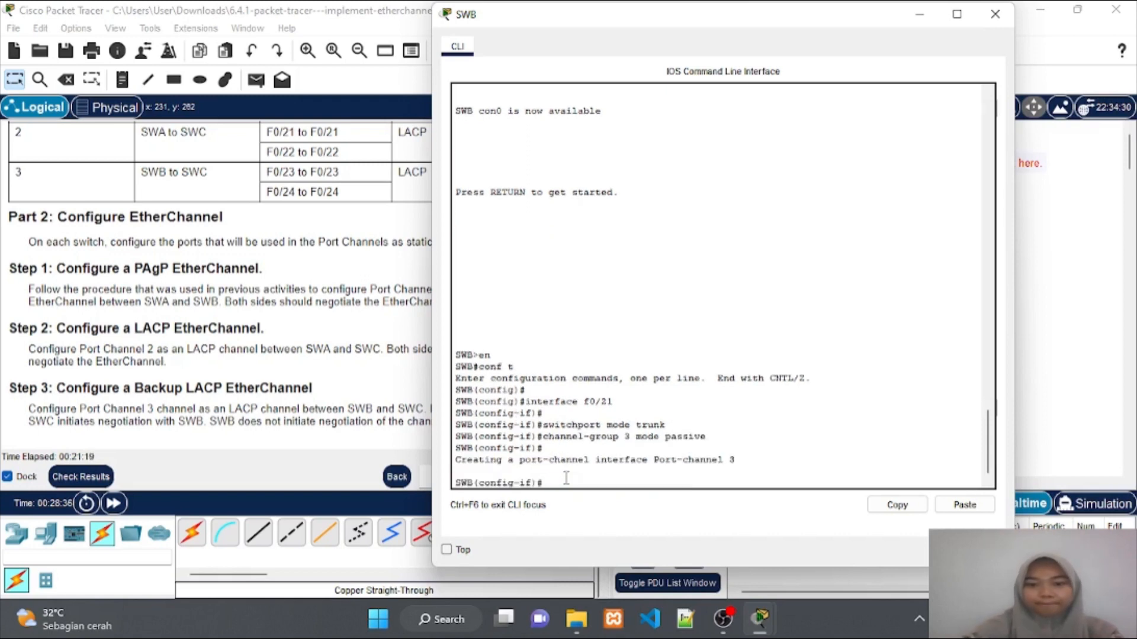
Configure SWB's F0/24 as a trunk in channel-group 3 passive and close the window
type("i")
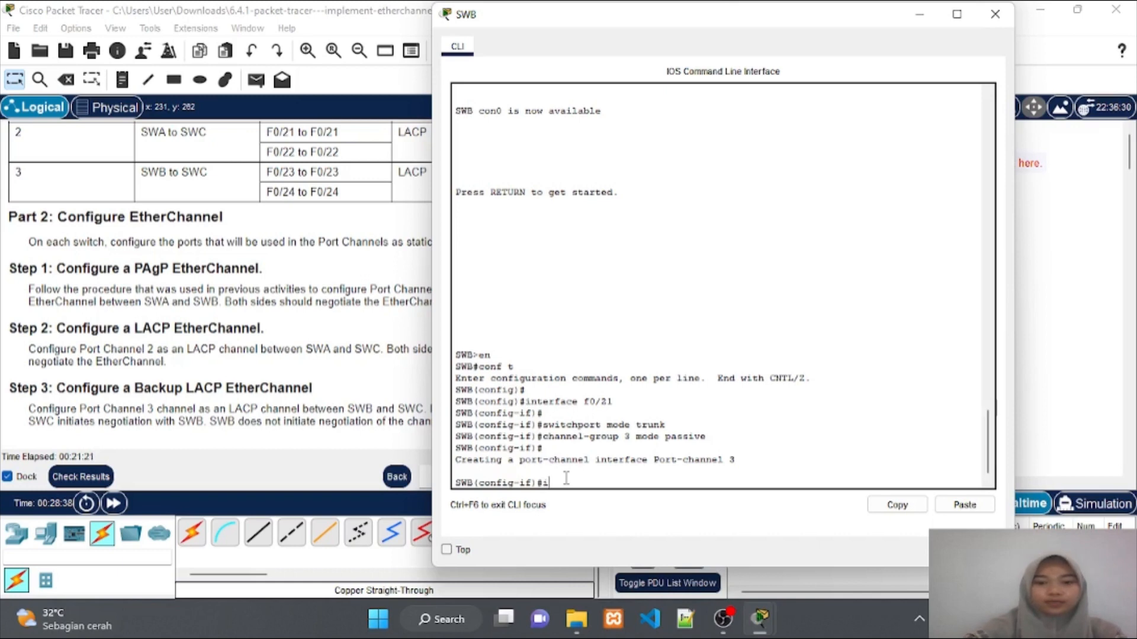
type("nterf")
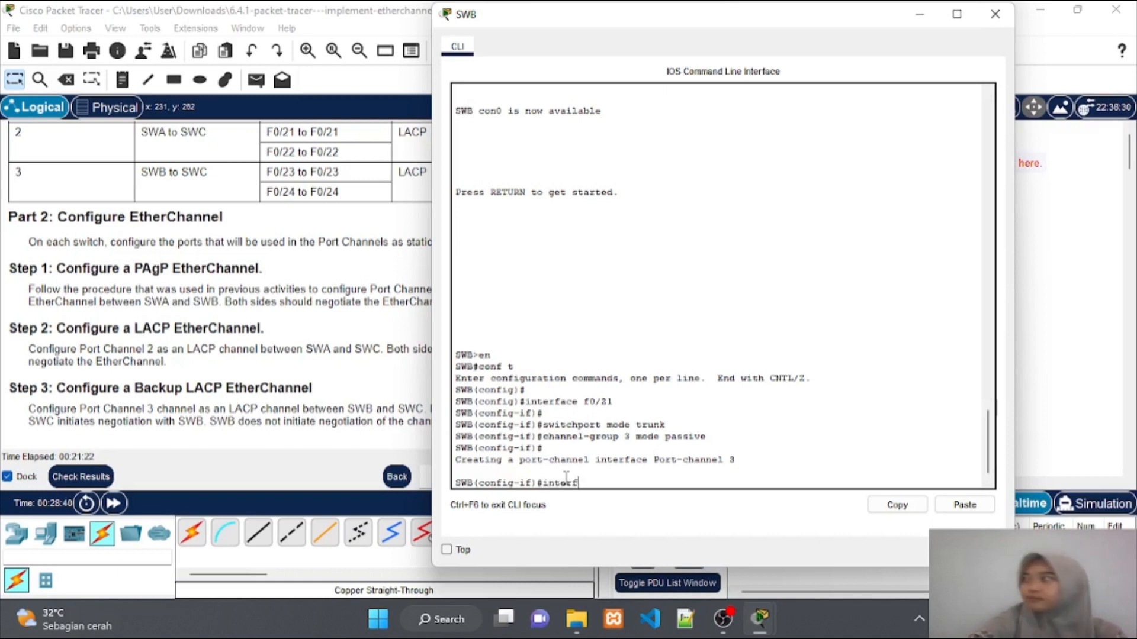
type("ace")
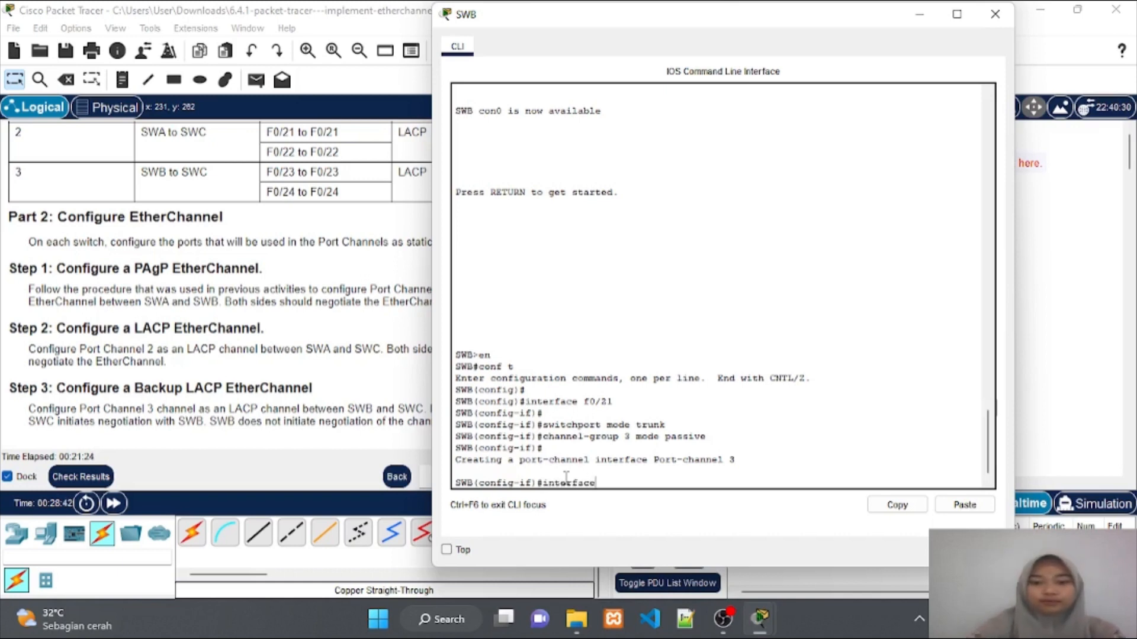
type(" f0/24")
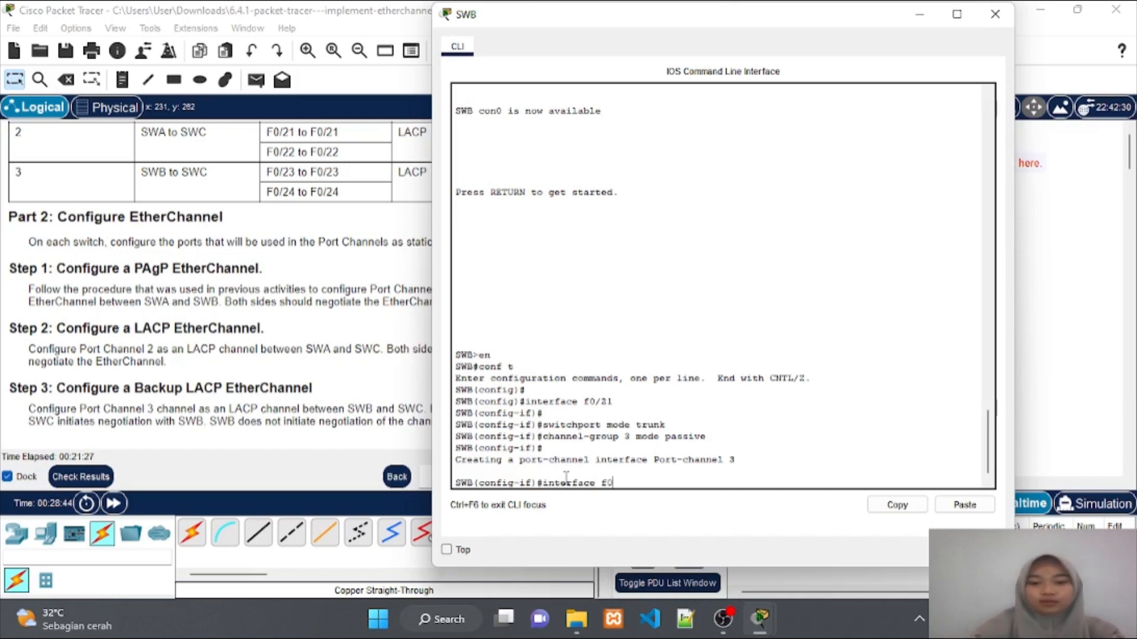
key("Return")
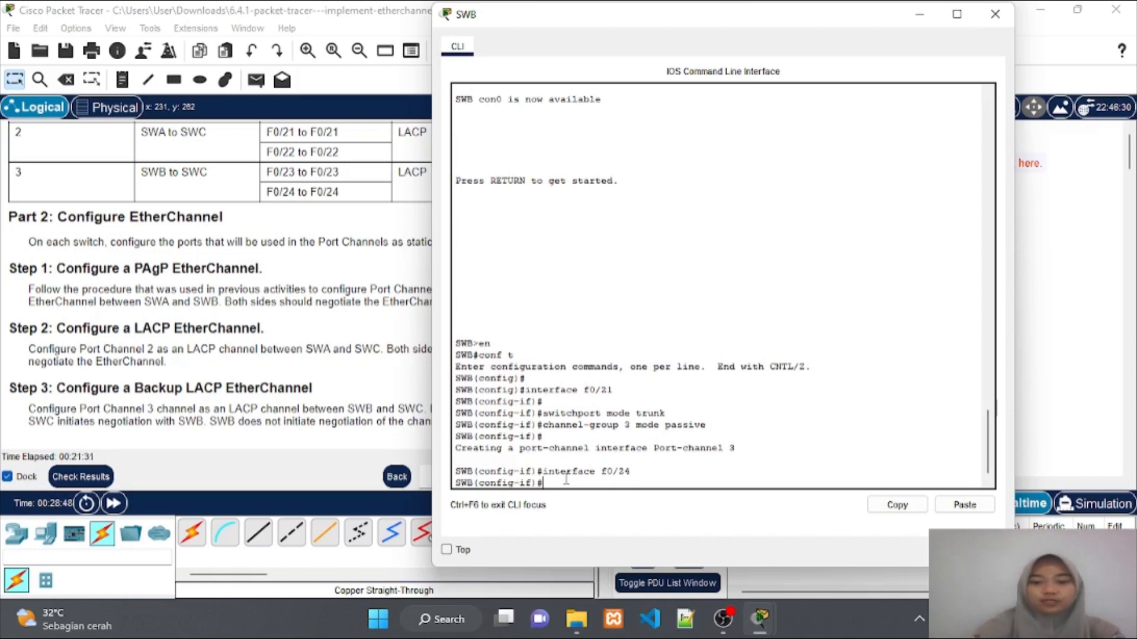
key("Up")
key("Up")
key("Up")
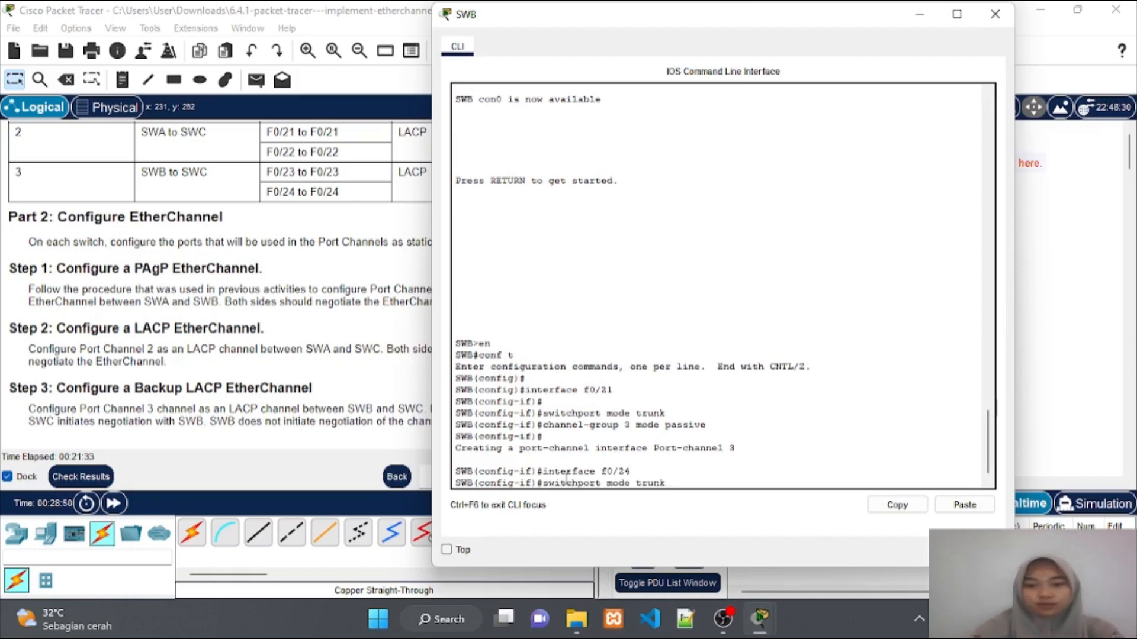
key("Return")
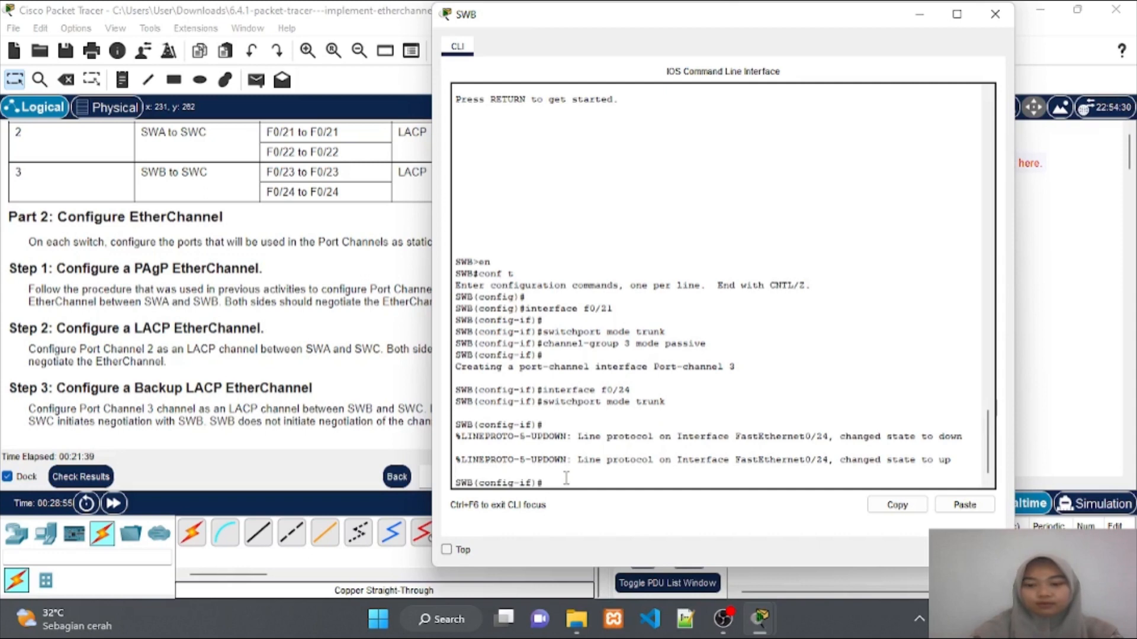
key("Up")
key("Up")
key("Up")
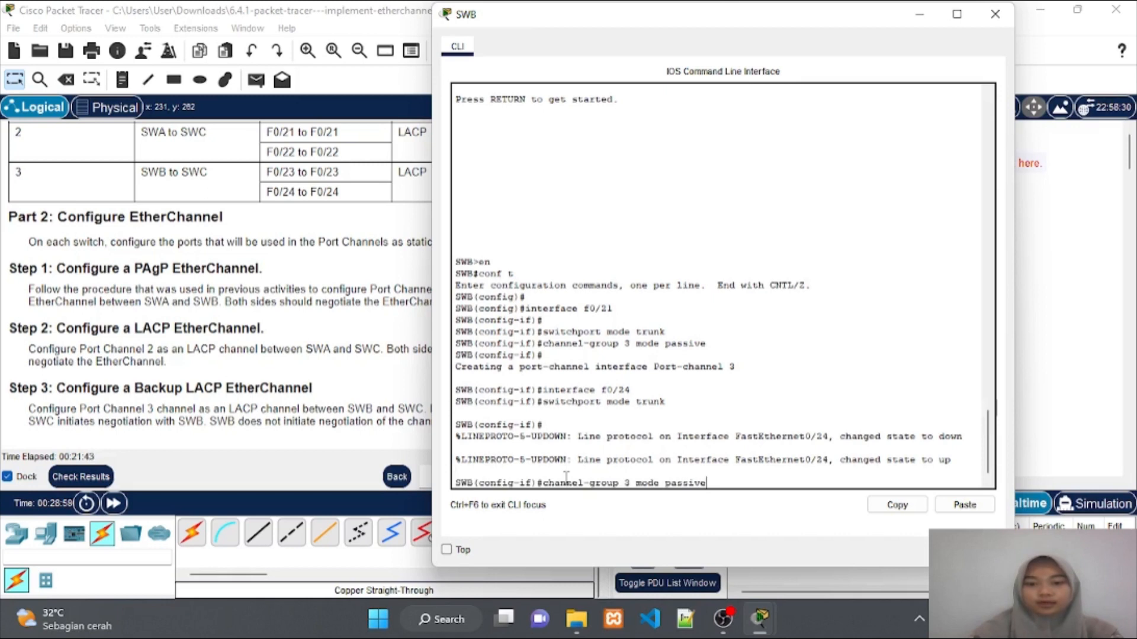
key("Return")
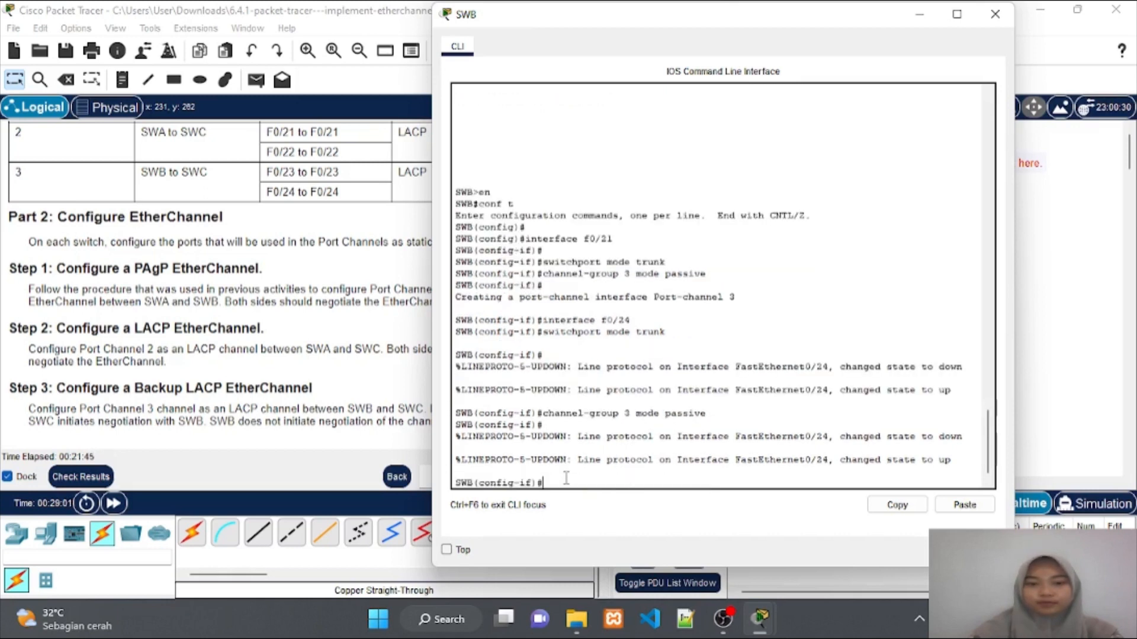
key("Return")
key("Return")
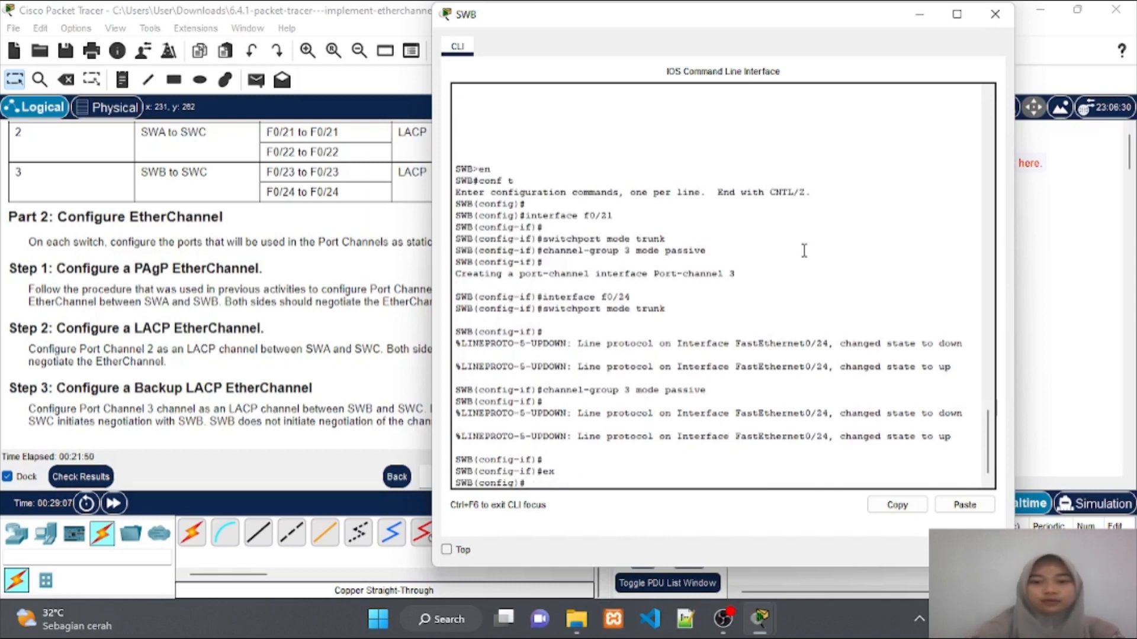
left_click(980, 18)
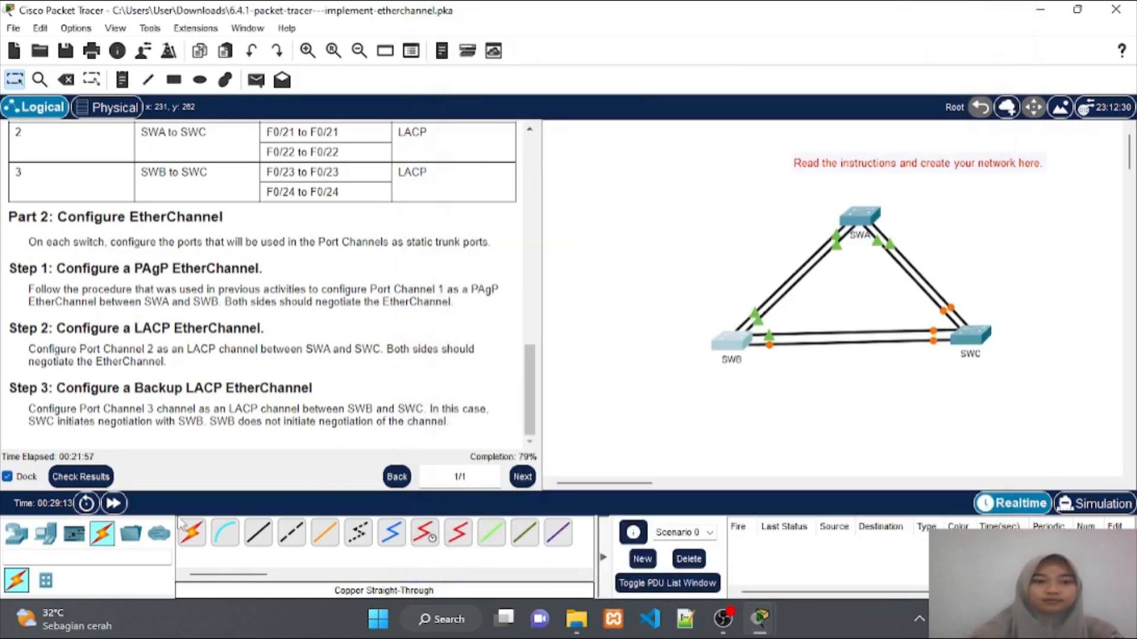
Fast-forward simulation time twice so the switch links converge
left_click(114, 504)
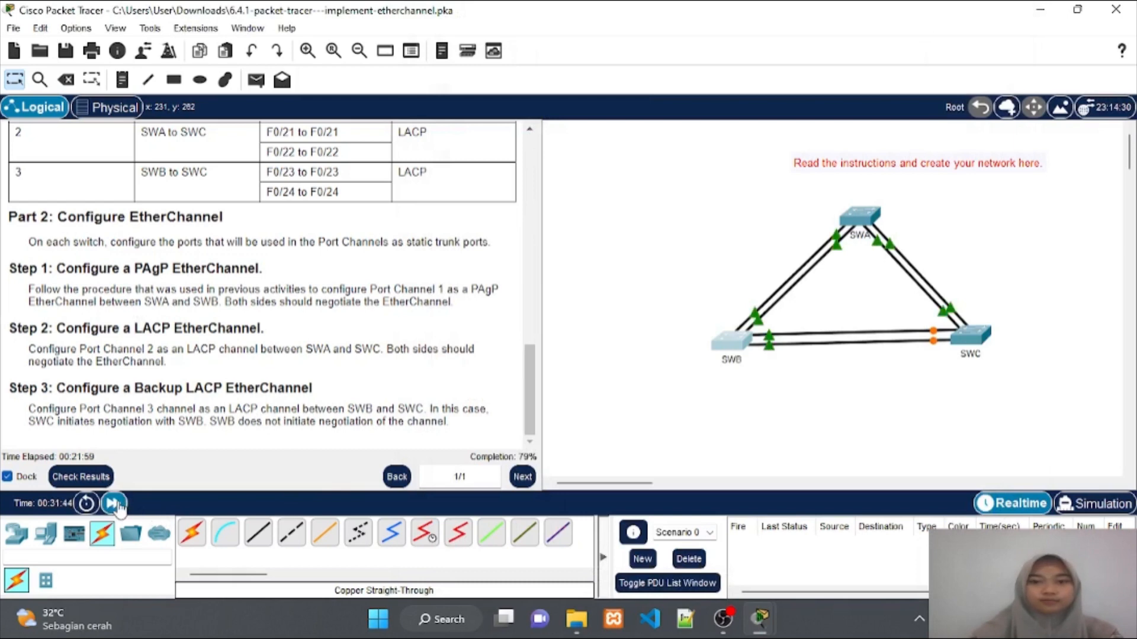
left_click(115, 504)
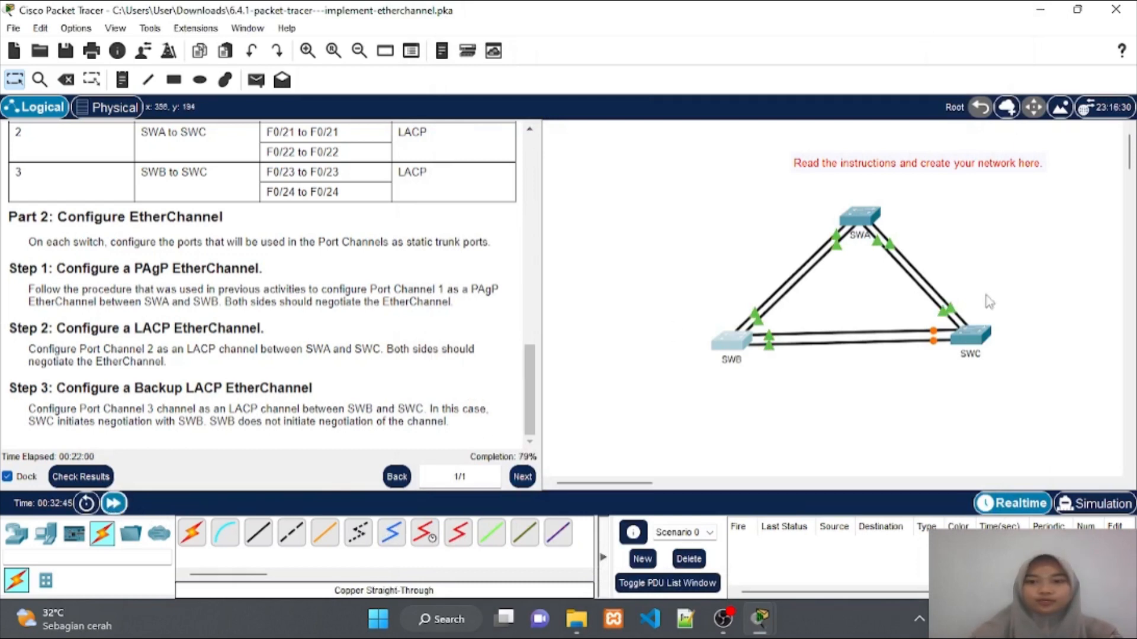
Open SWC's console and make F0/23 a trunk in LACP channel-group 3 active
left_click(972, 335)
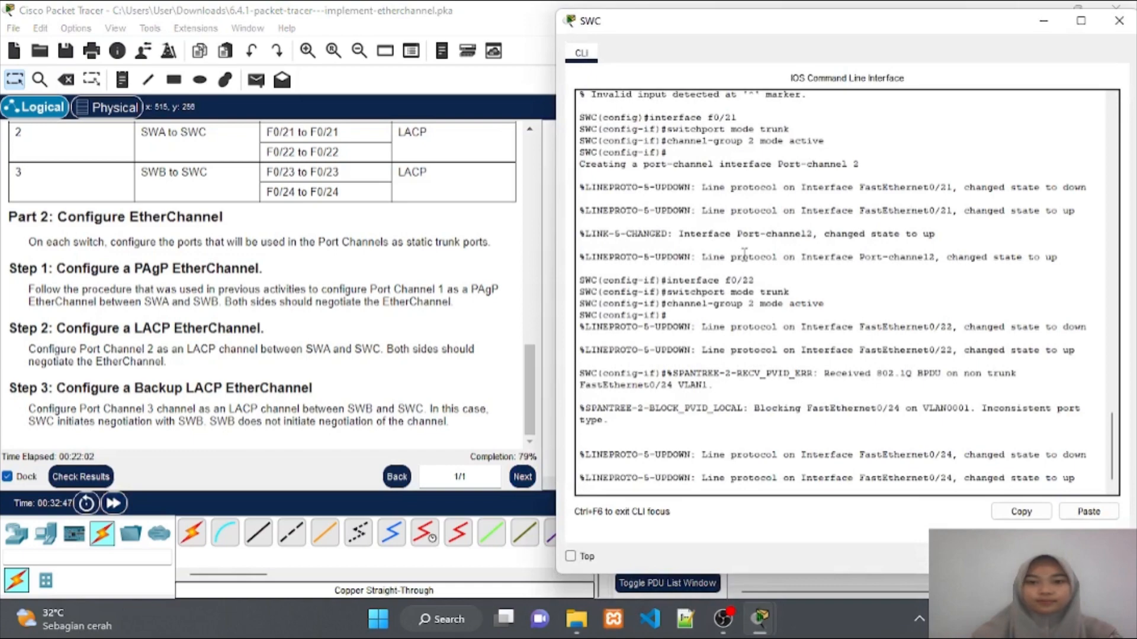
left_click_drag(815, 31, 658, 34)
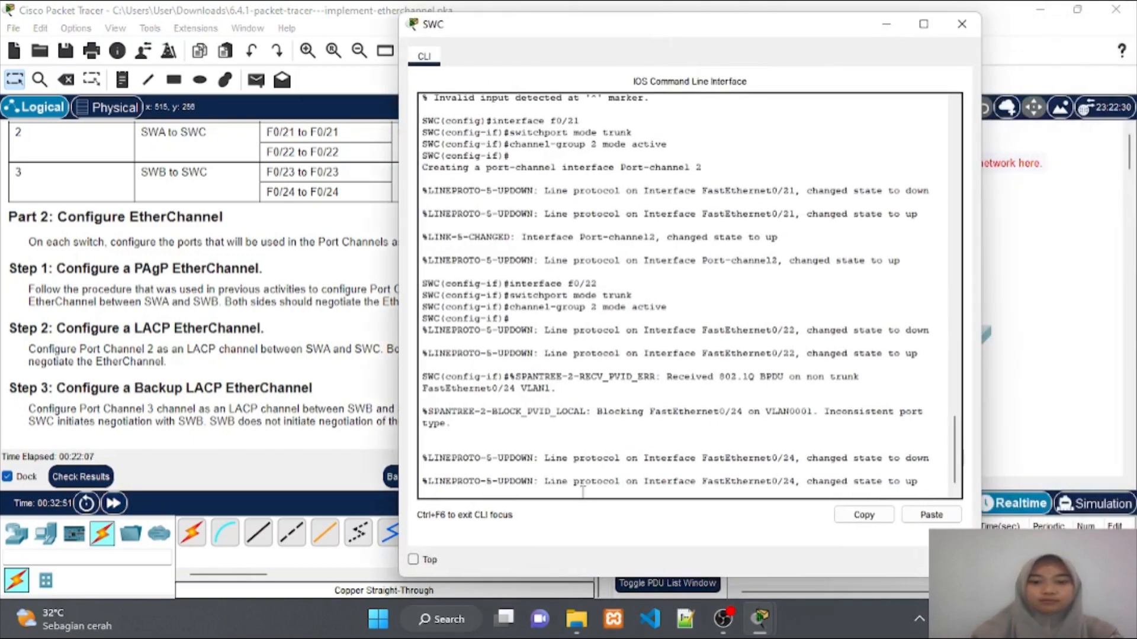
key("Return")
type("in")
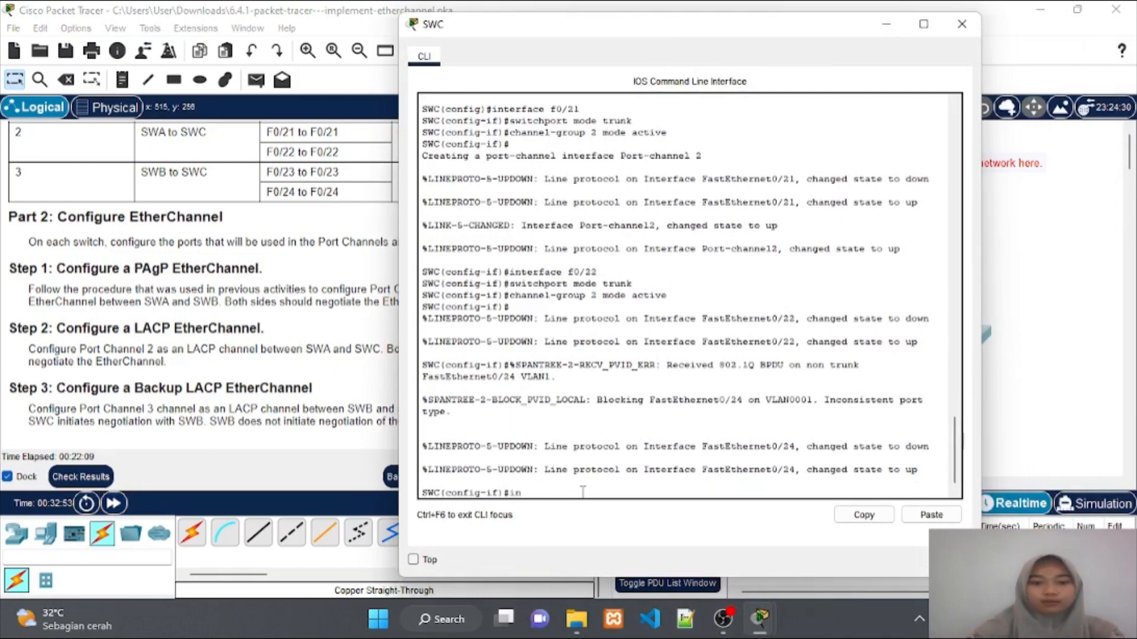
type("terface f0/23")
key("Return")
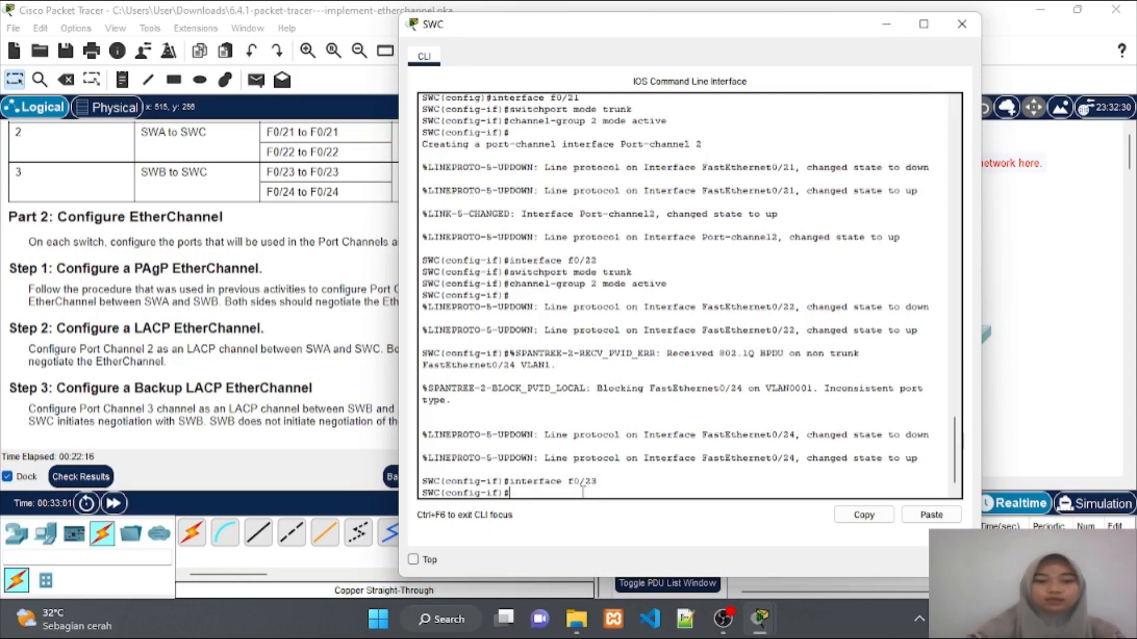
type("switchp")
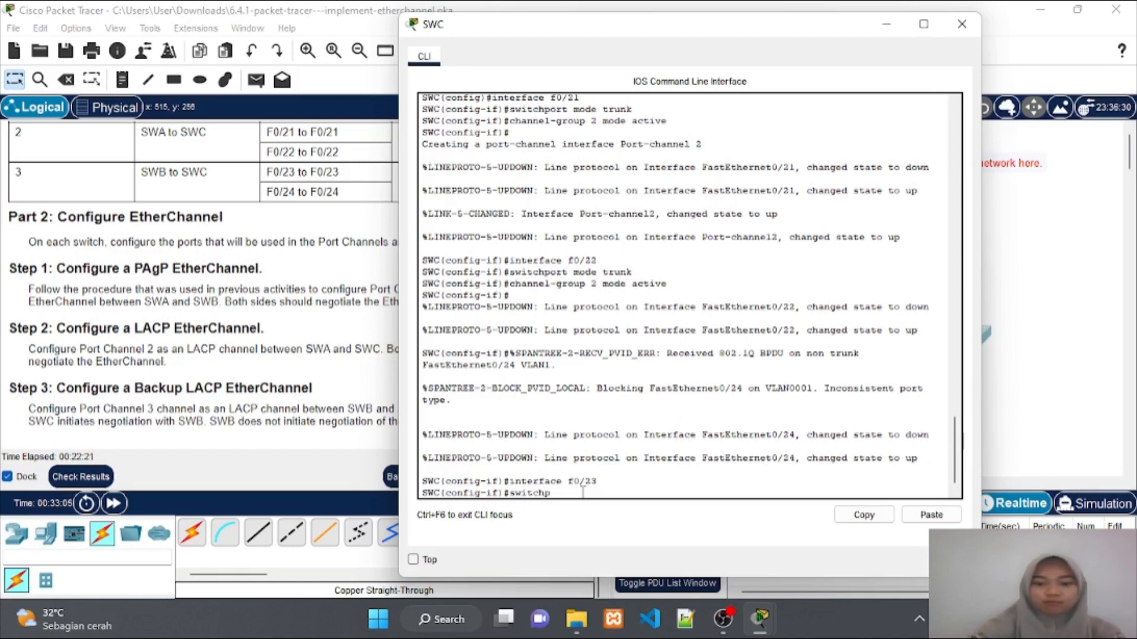
type("ort mode trunk")
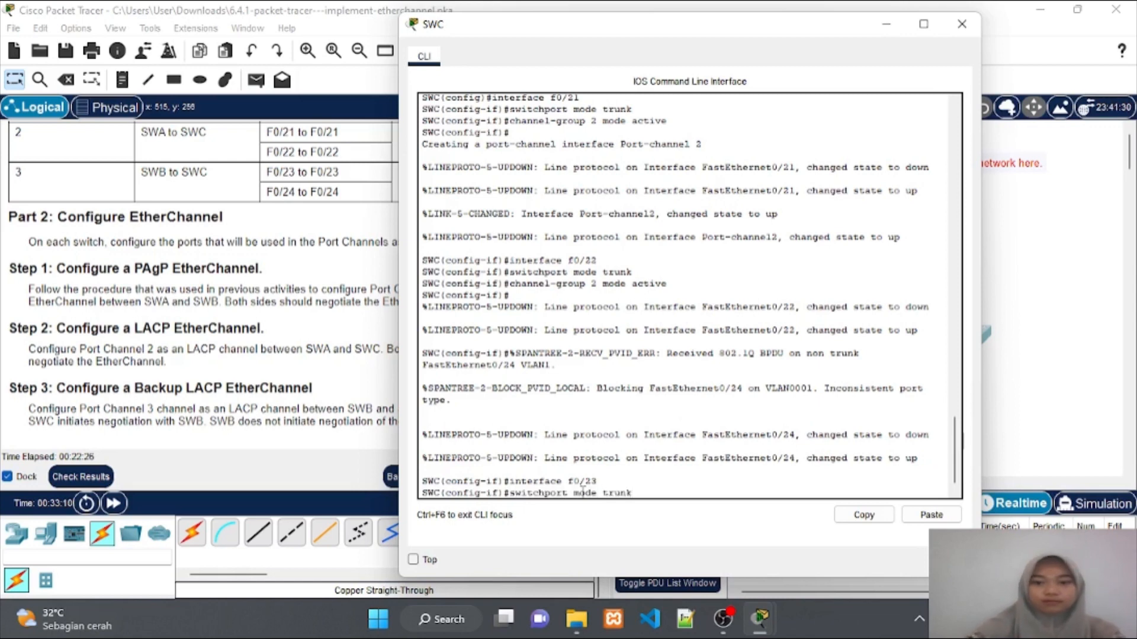
key("Return")
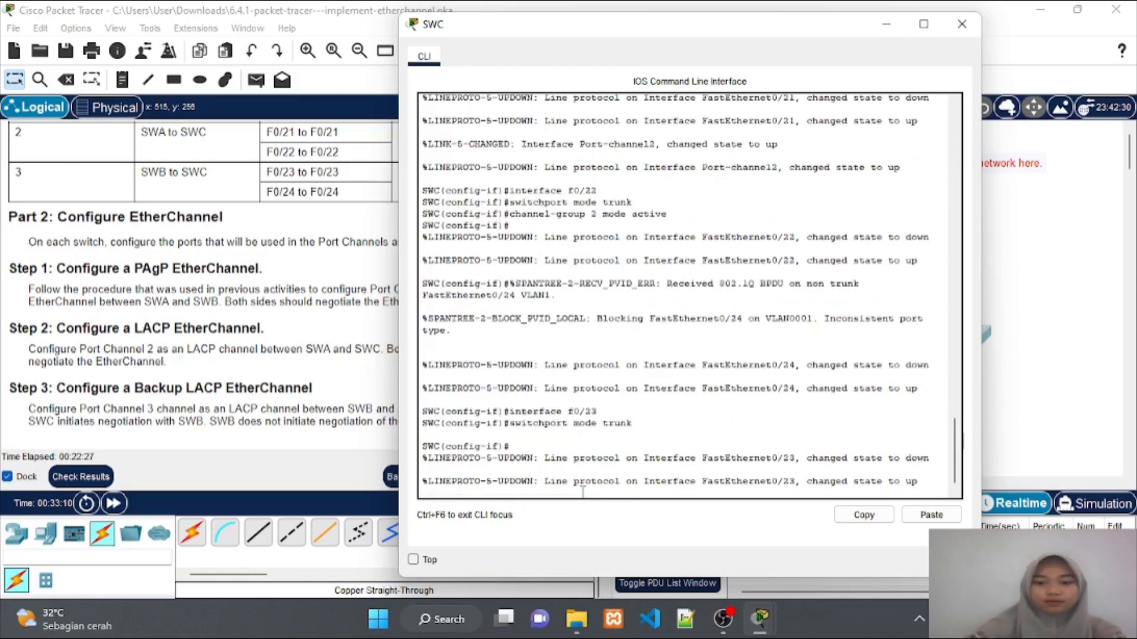
type("channe")
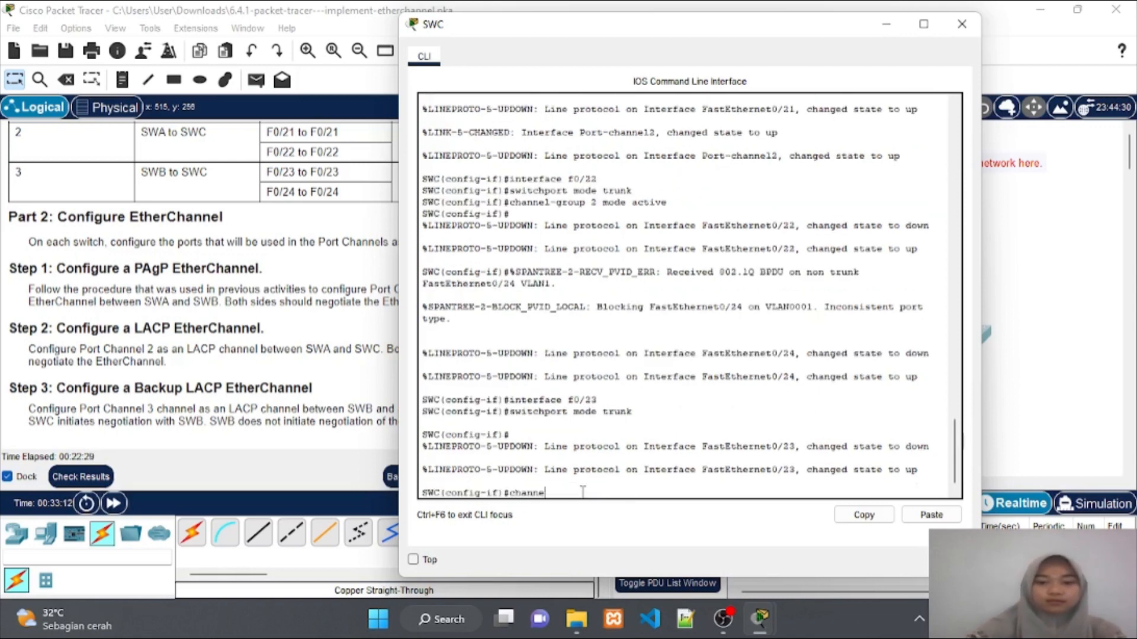
type("l-grou")
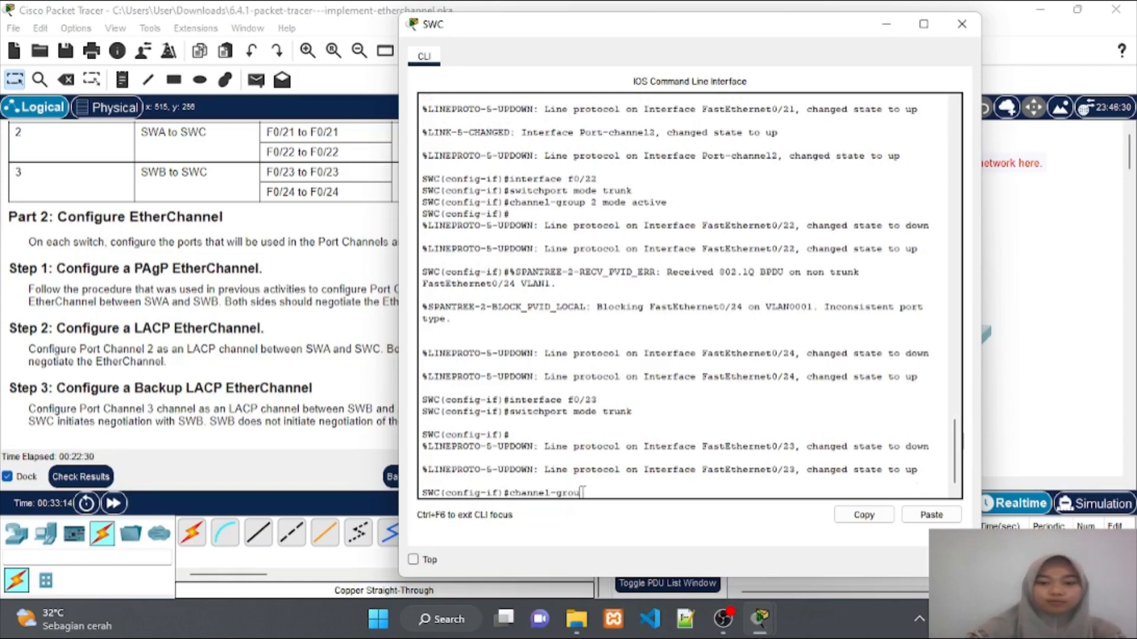
type("p")
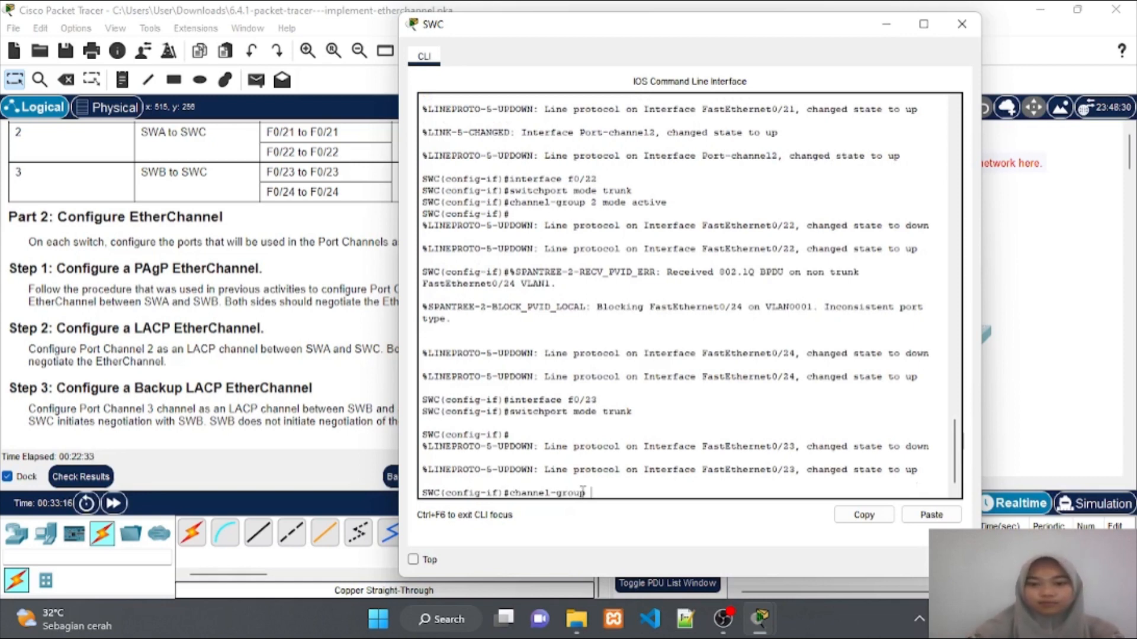
type(" 3")
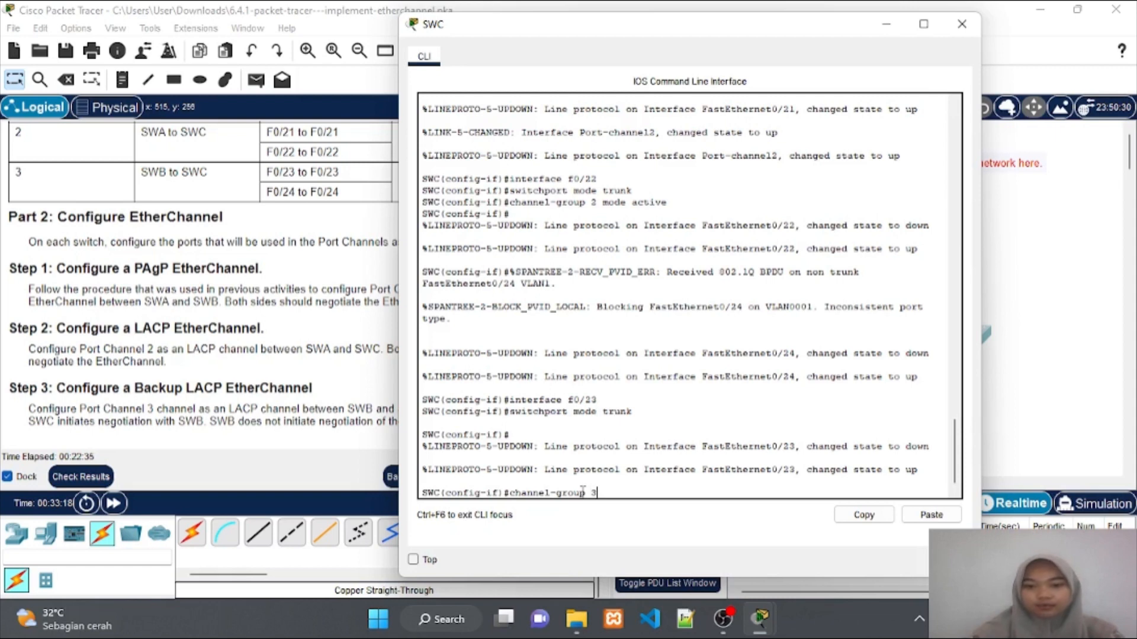
type(" mod")
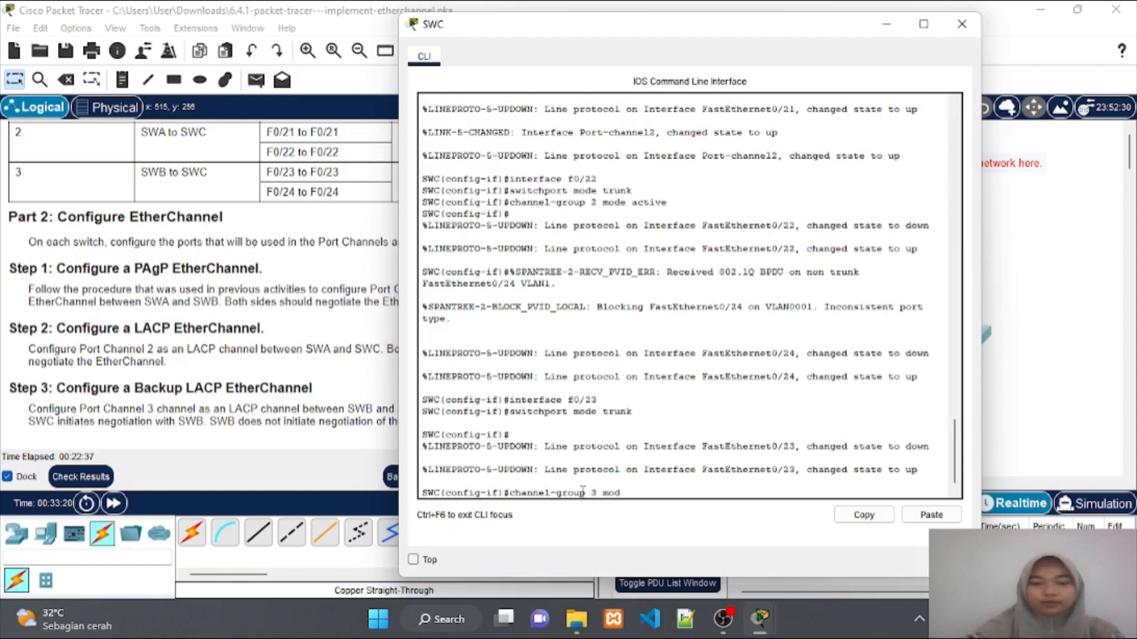
type("e active")
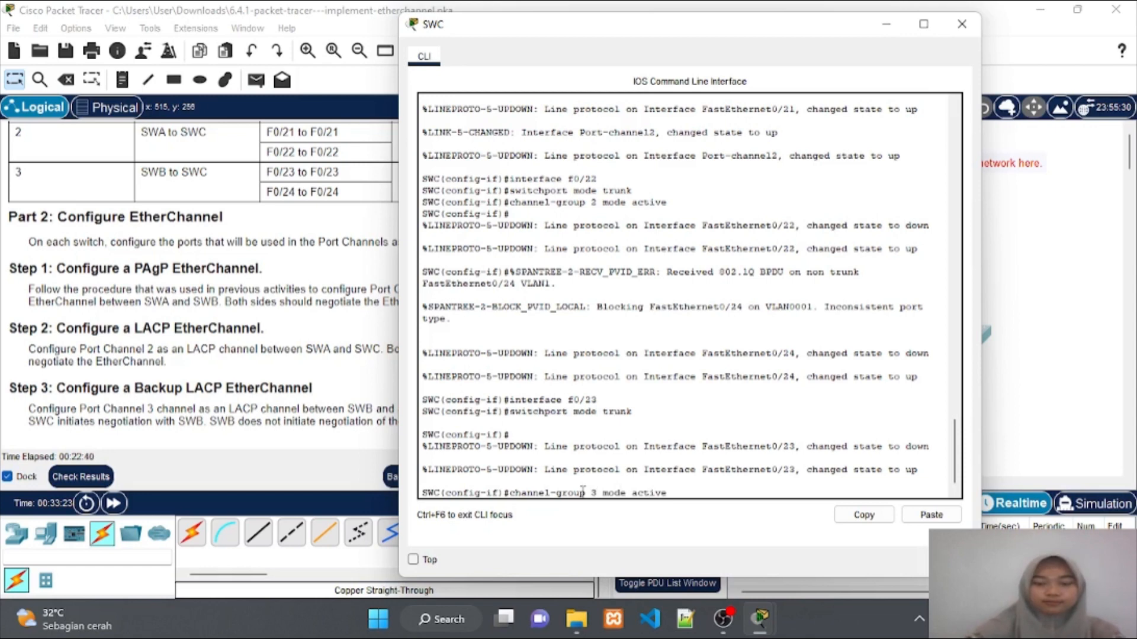
key("Return")
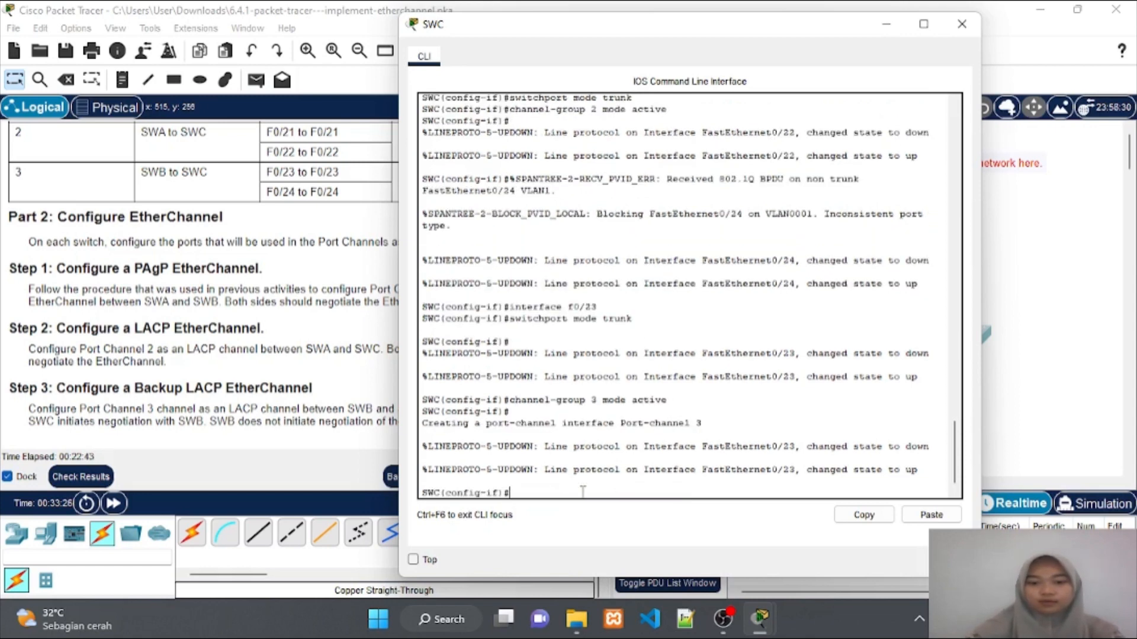
On SWC's F0/24, set switchport mode trunk and channel-group 3 mode active
type("int ")
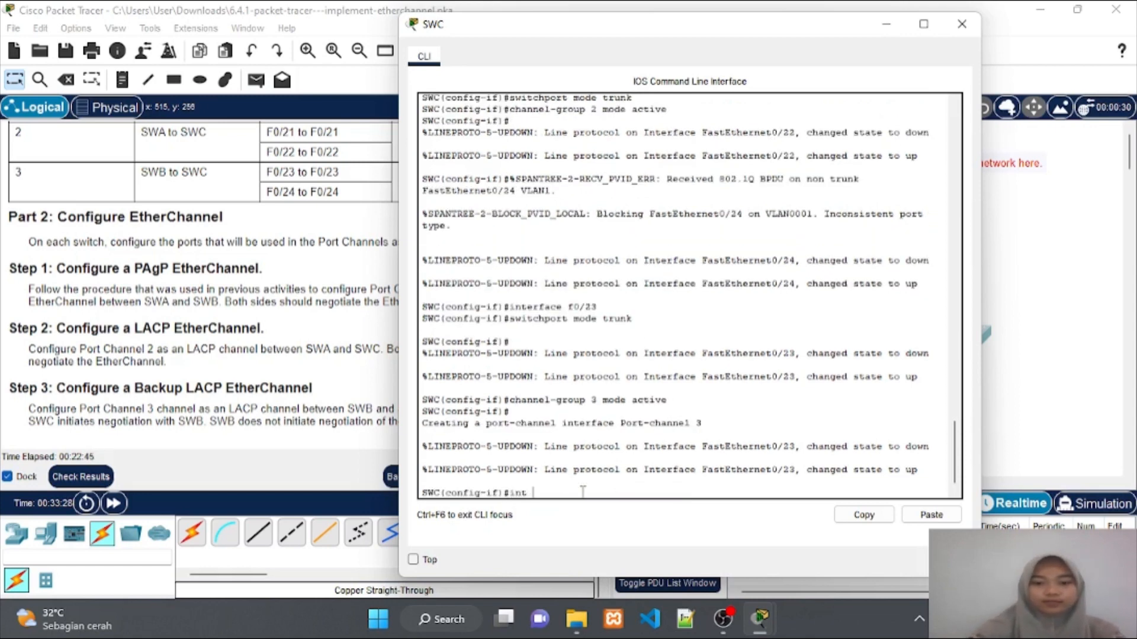
type("f0")
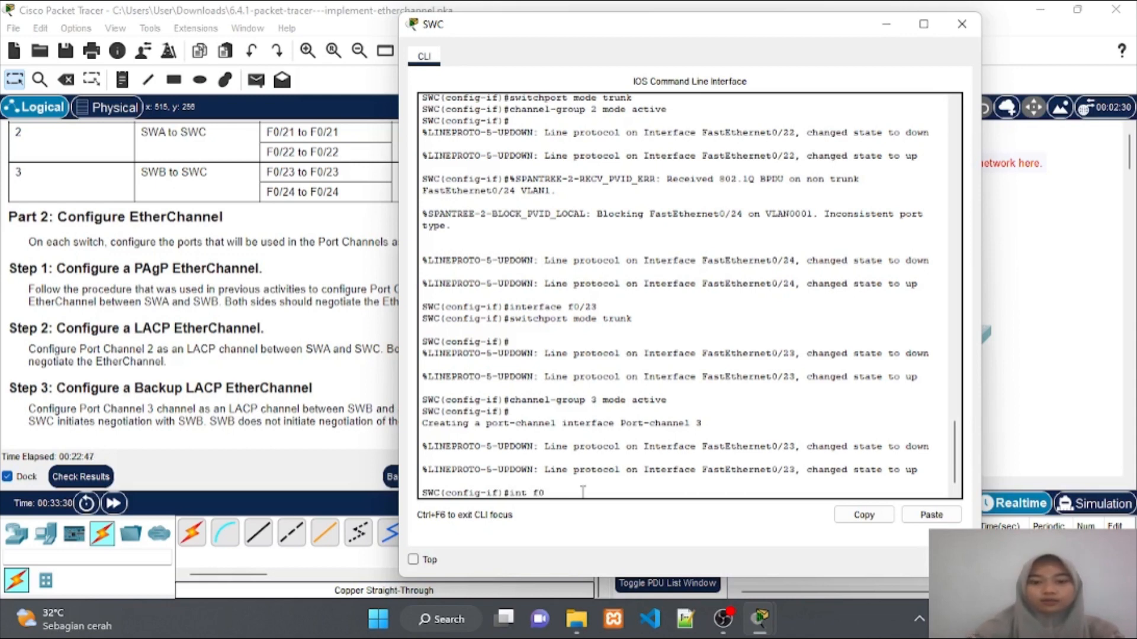
type("/24")
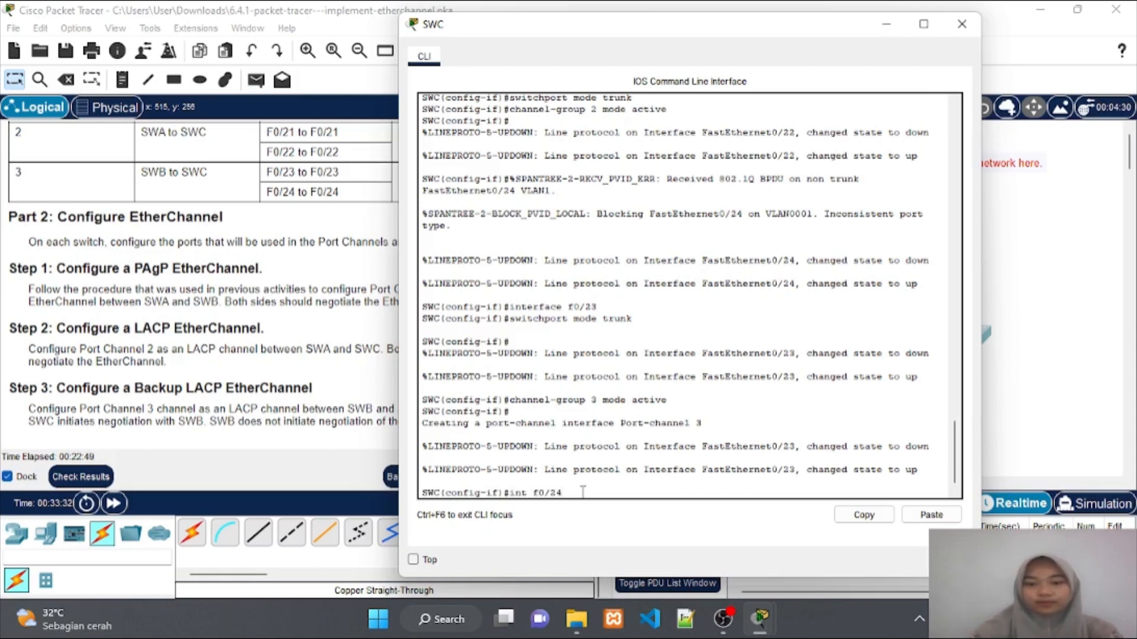
key("Return")
type("channel-group 3 mode active")
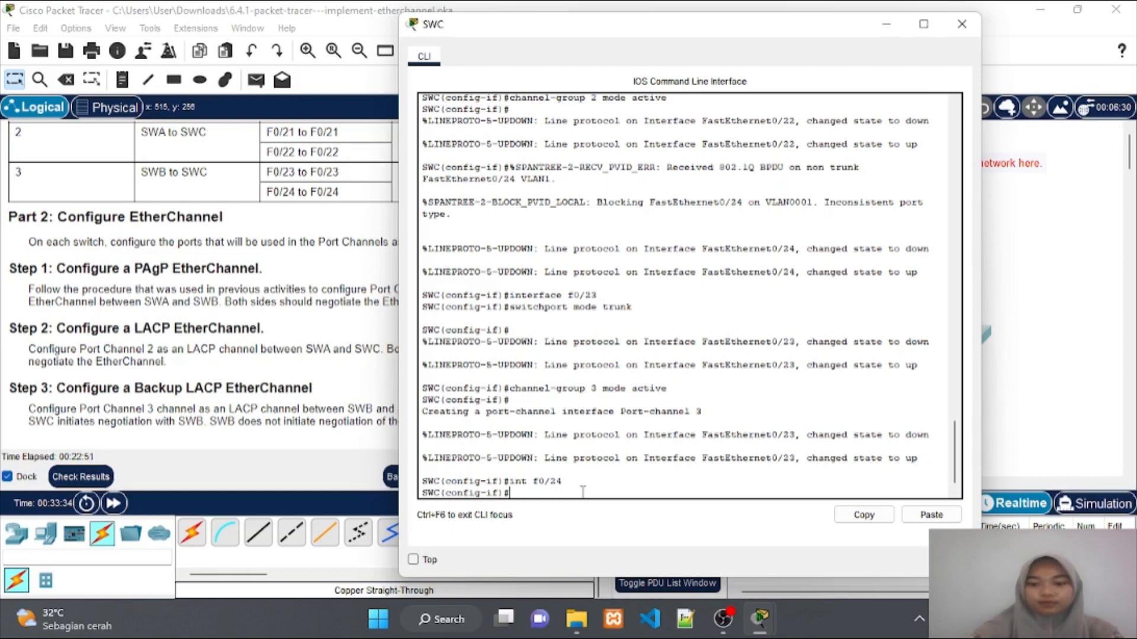
key("Up")
key("Up")
key("Up")
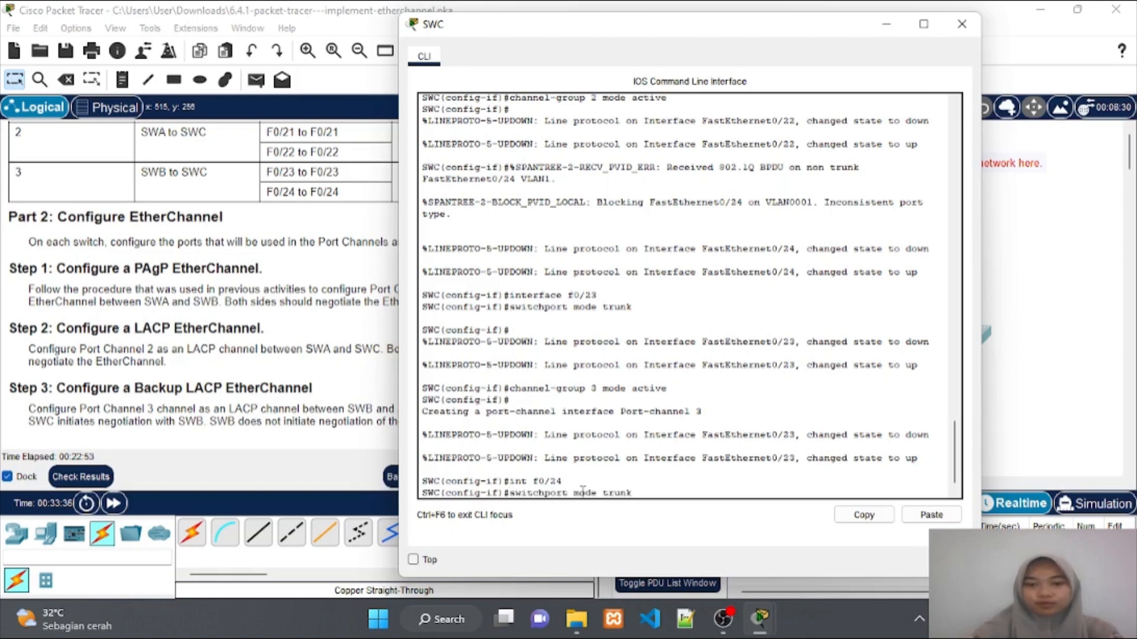
key("Return")
key("Up")
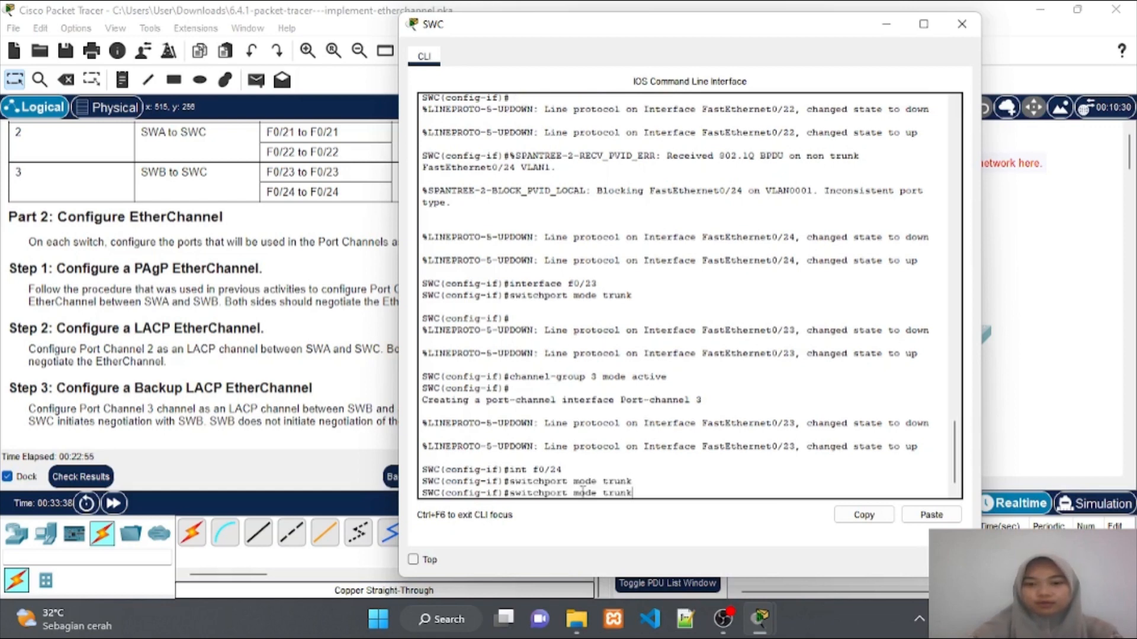
key("Up")
key("Up")
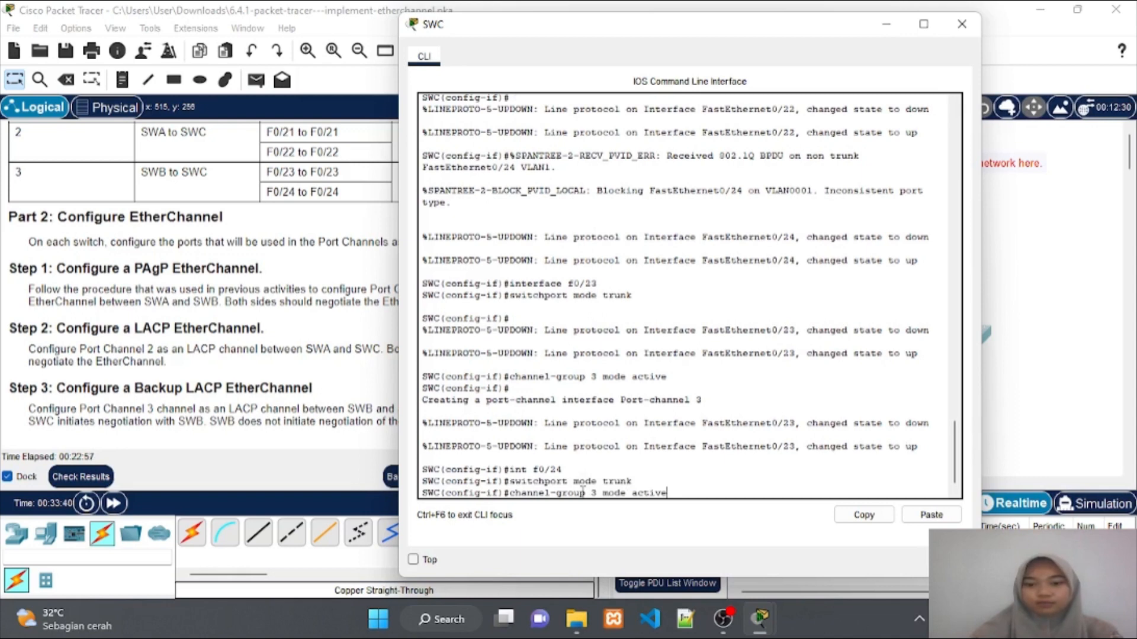
key("Return")
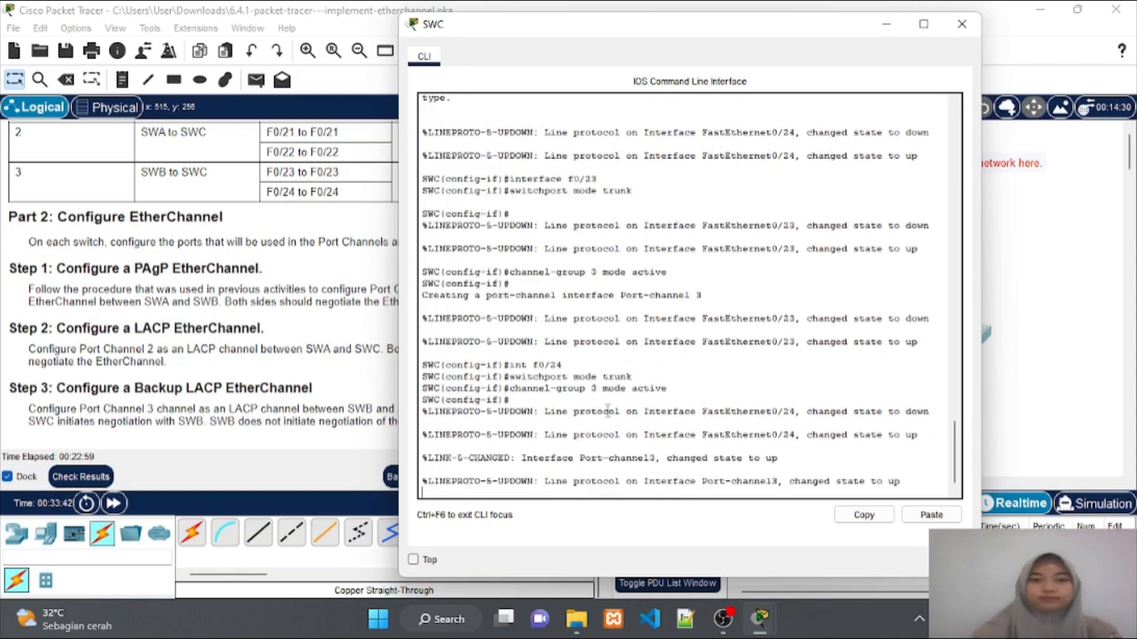
key("Return")
key("Return")
key("Return")
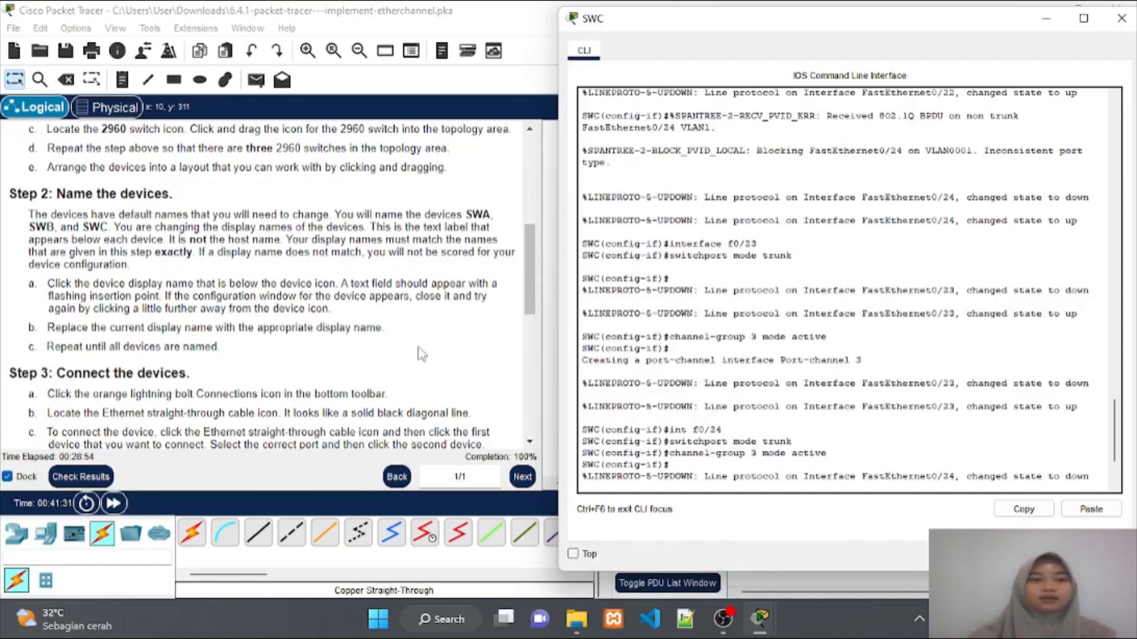
scroll(421, 354, "up", 1)
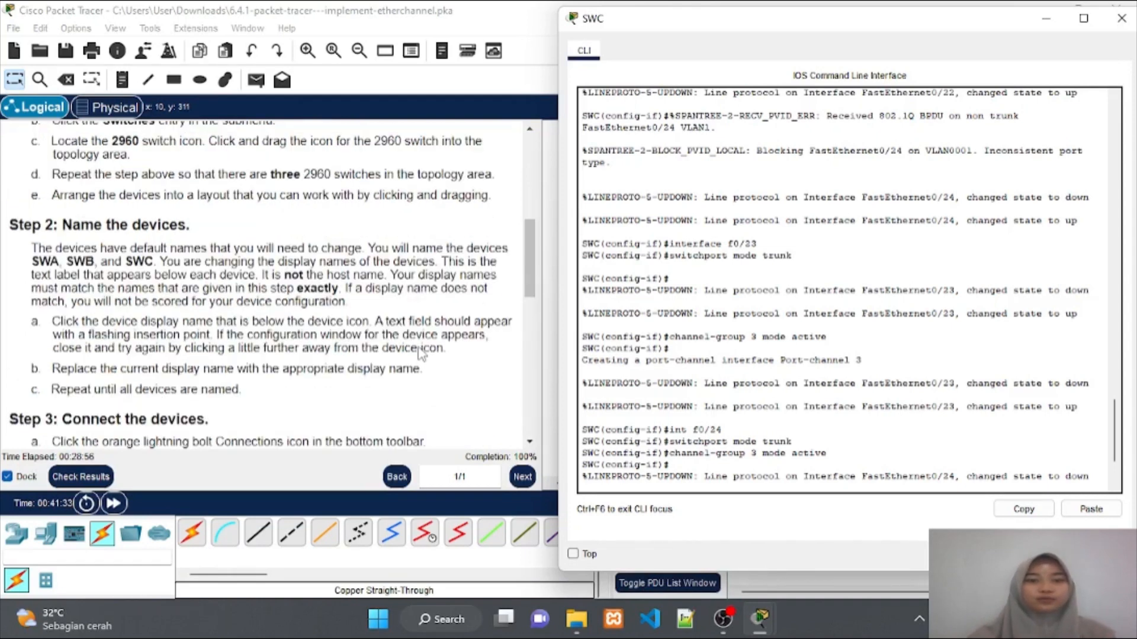